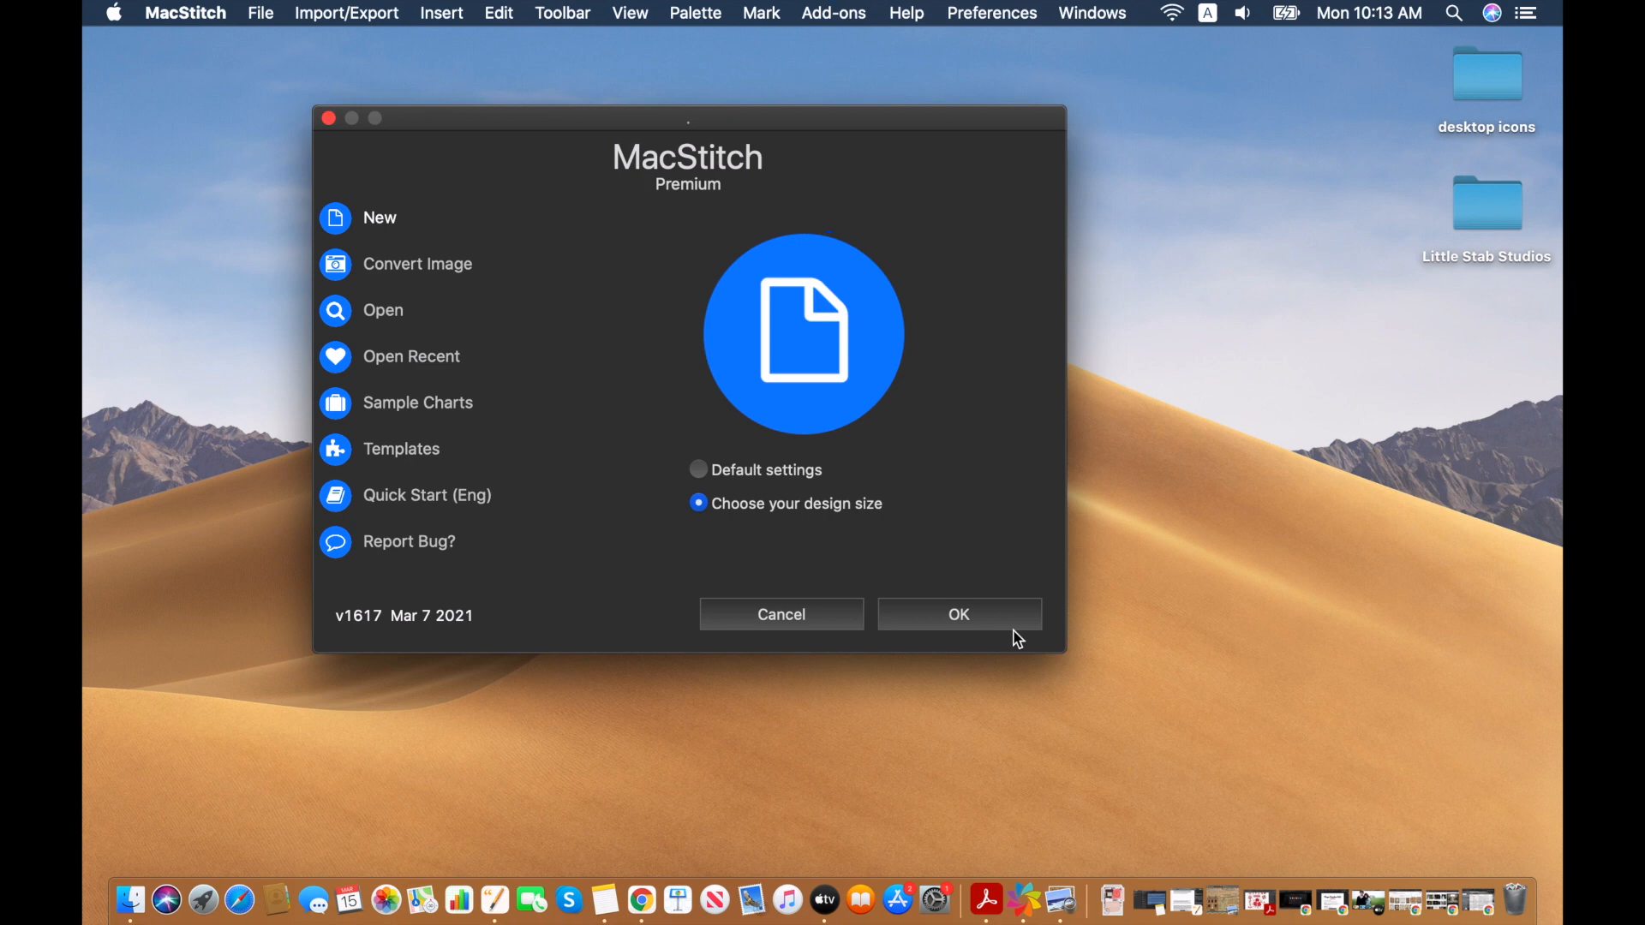
# Create a new border chart with all three column widths and all three row heights set to 20
pyautogui.click(999, 617)
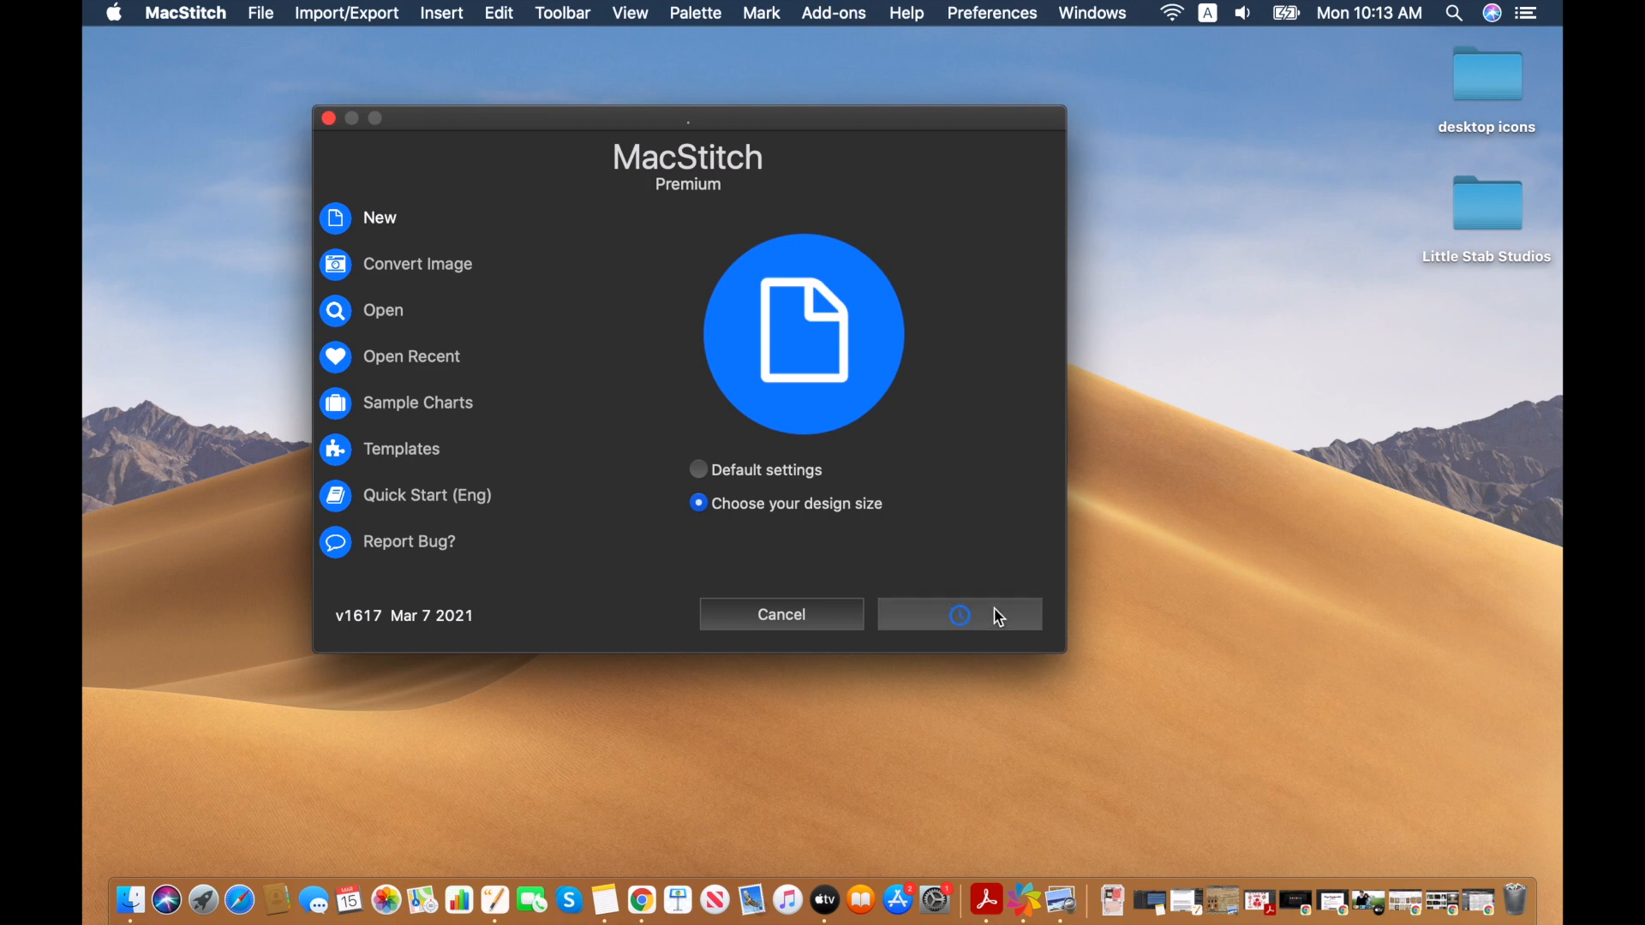
pyautogui.click(261, 12)
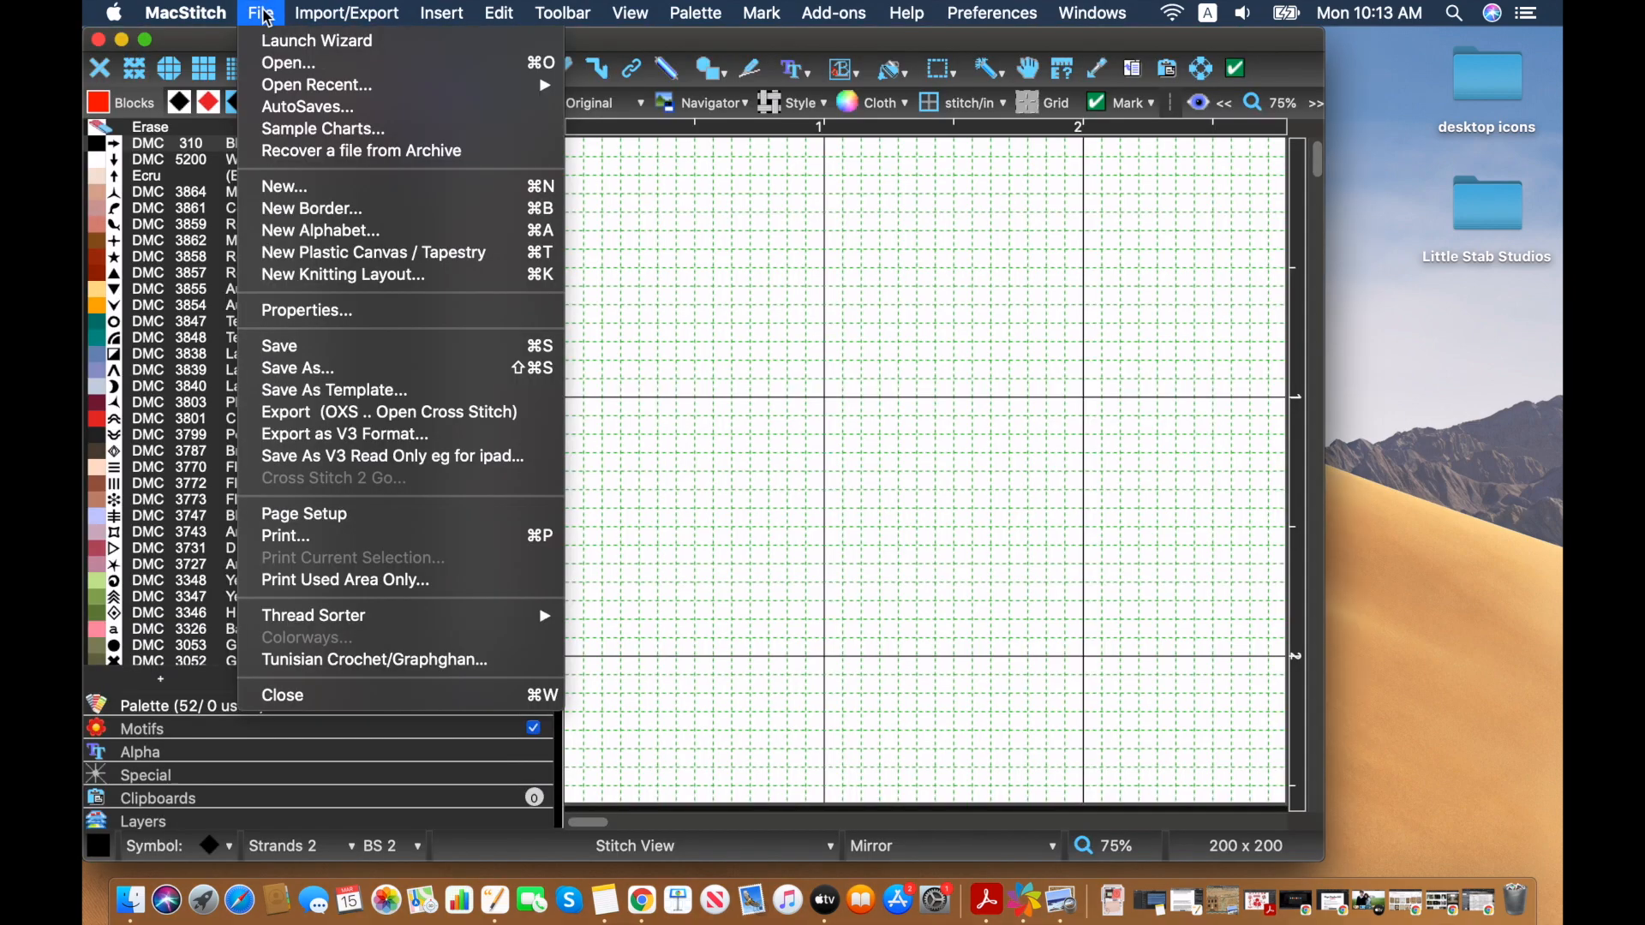
pyautogui.click(346, 209)
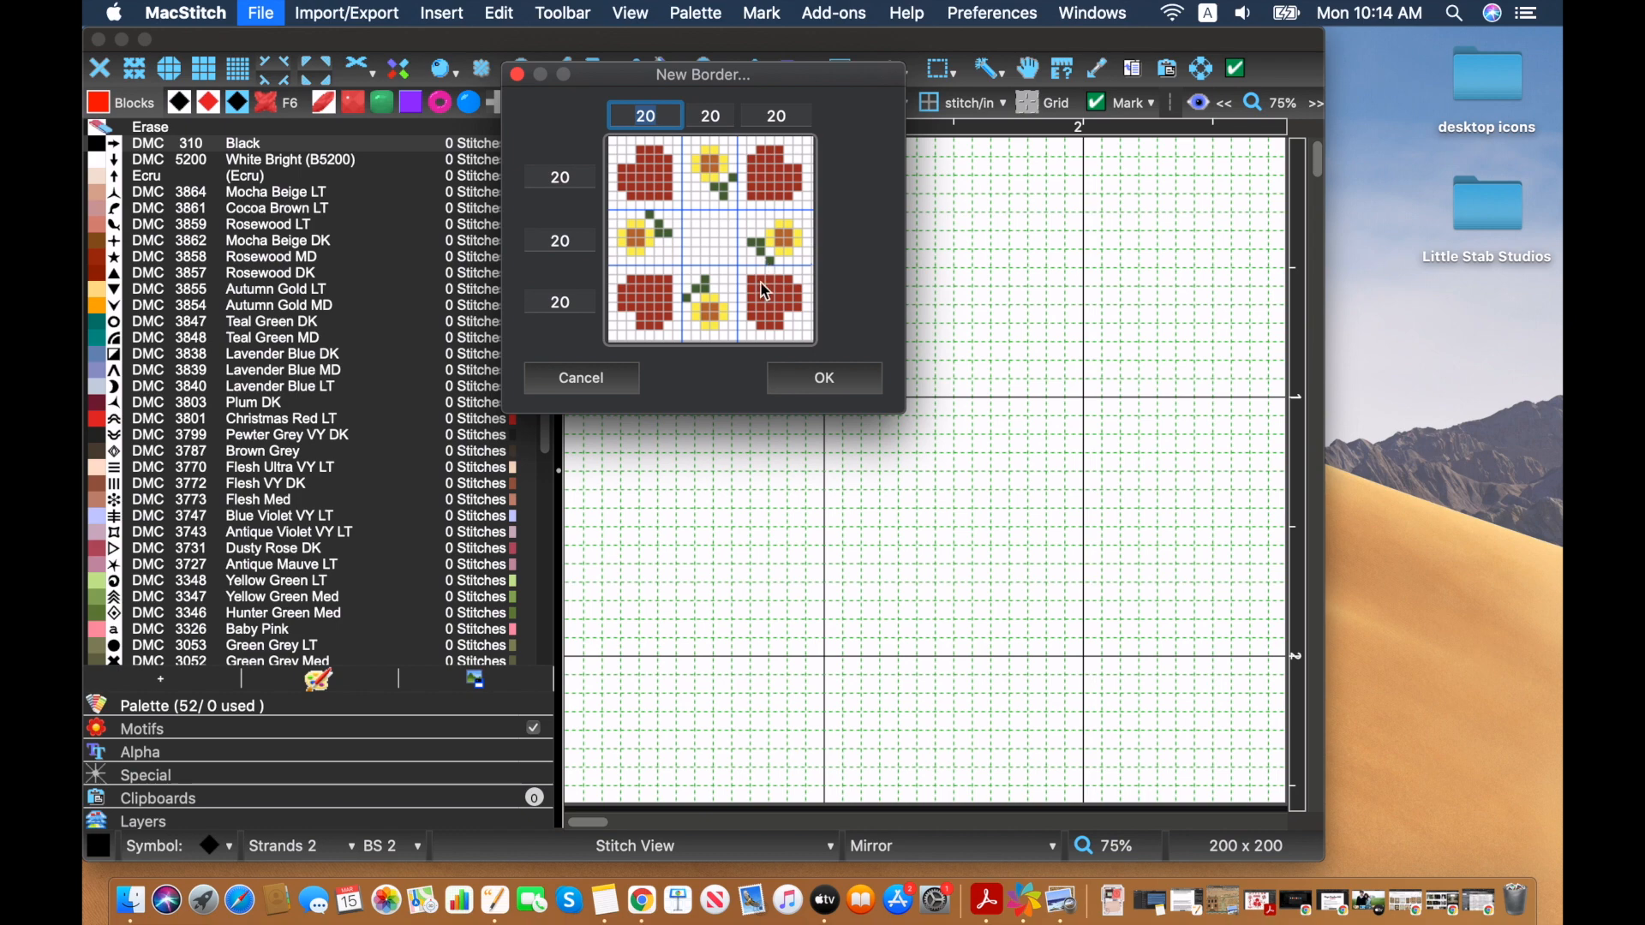
pyautogui.click(812, 378)
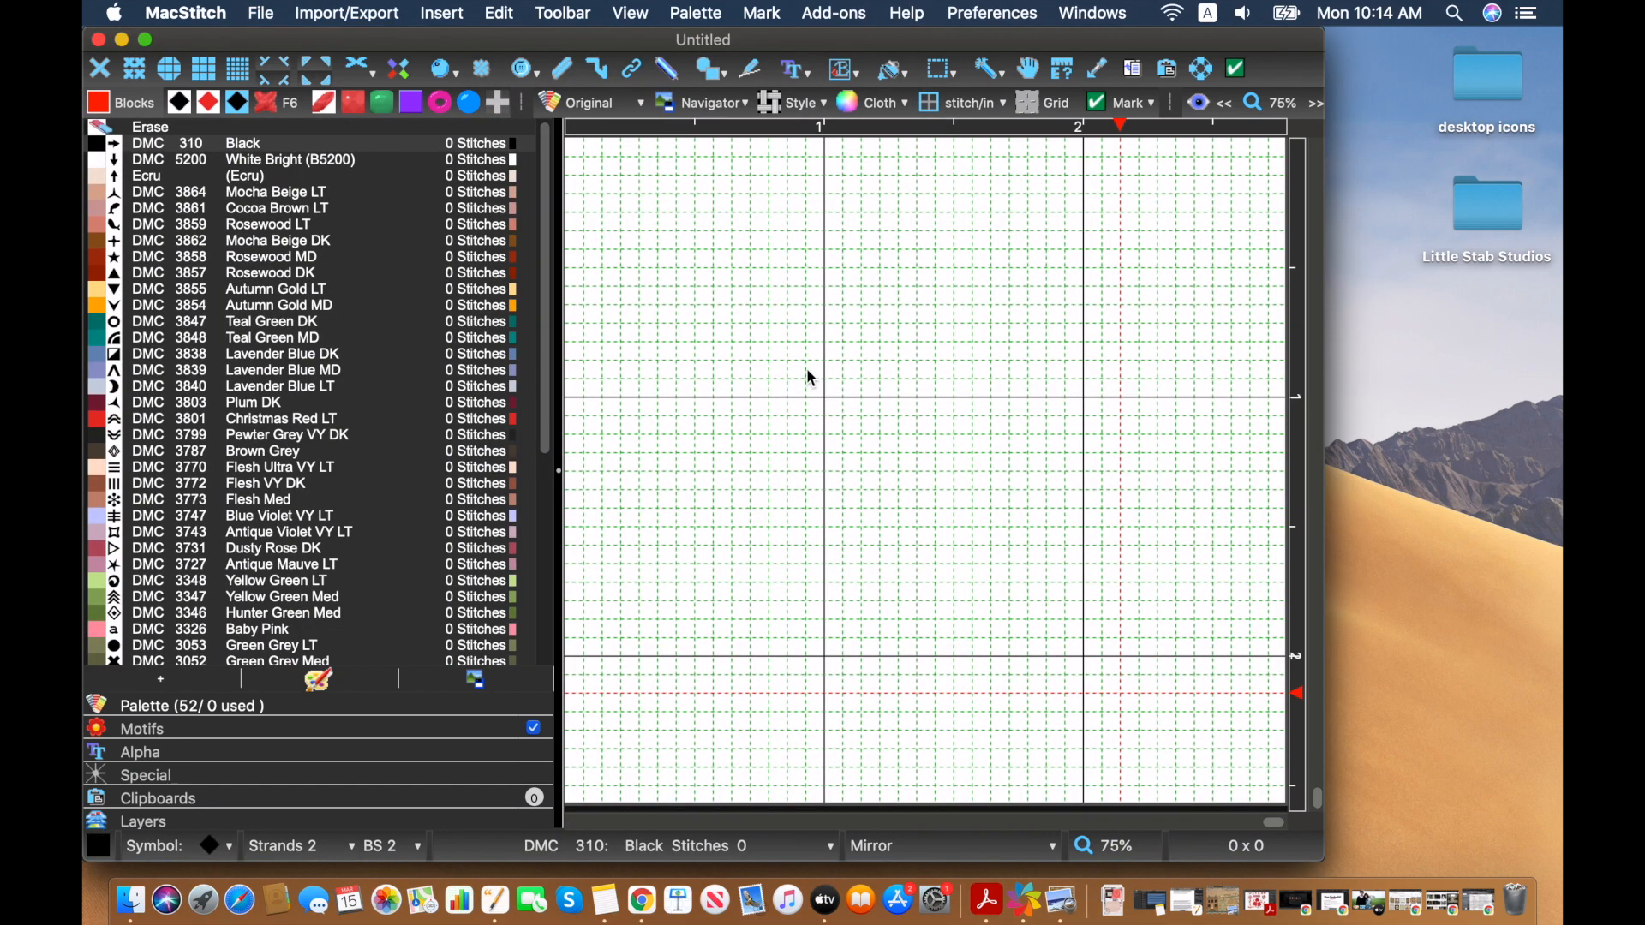
# Examine the whole border chart and the guide lines dividing it into nine sections
pyautogui.click(1227, 104)
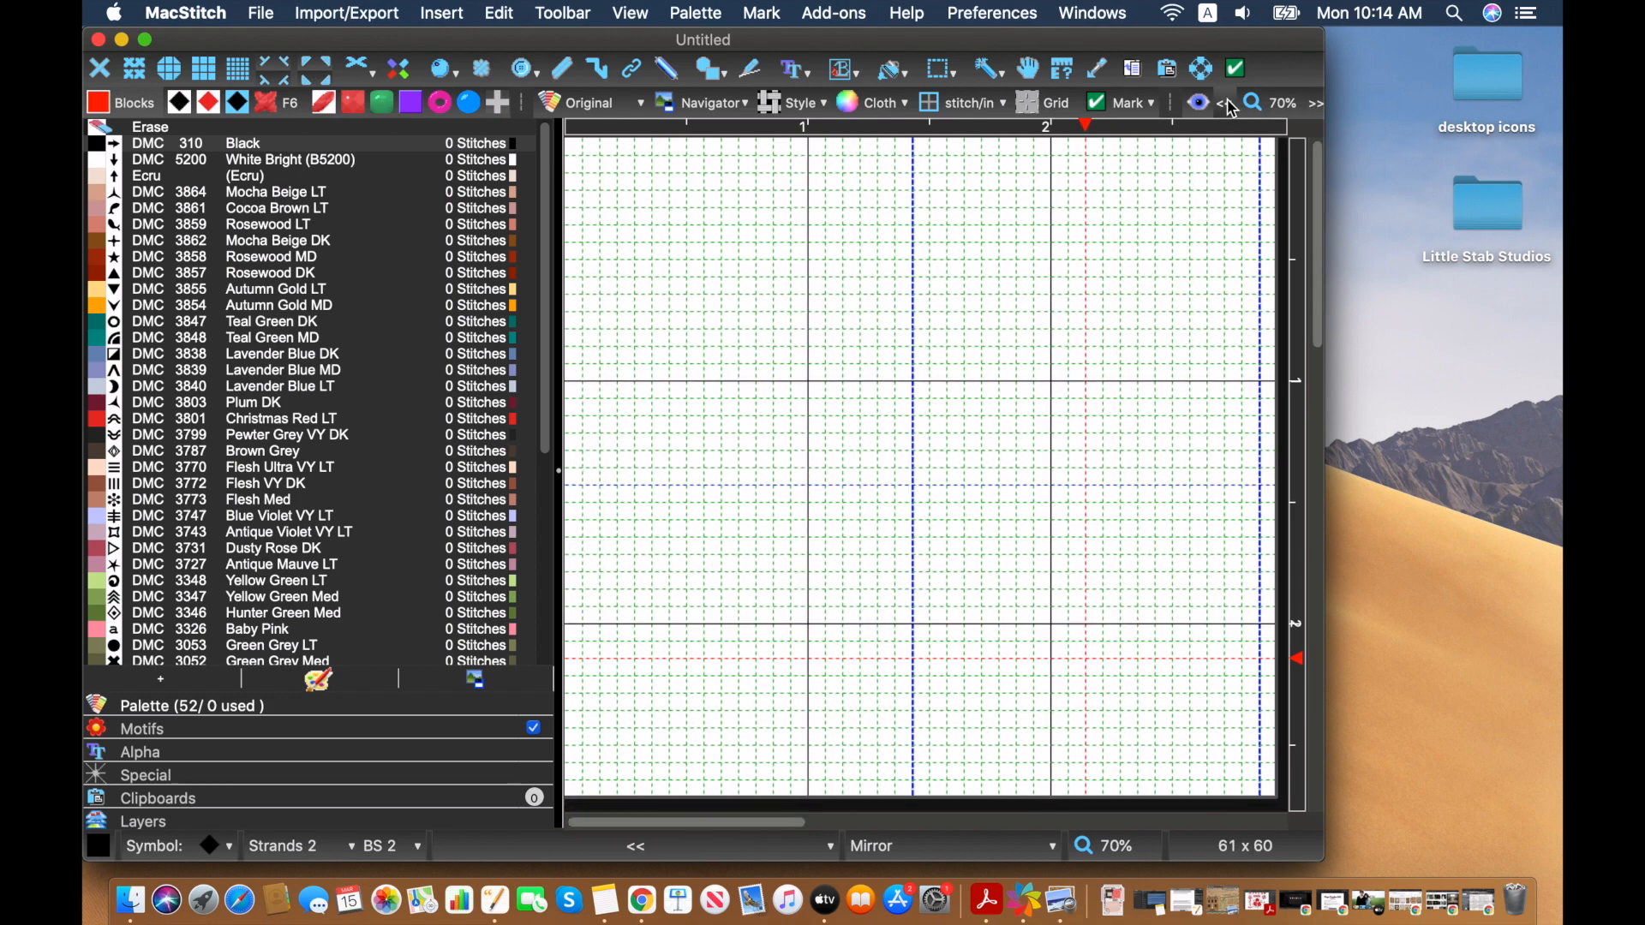
pyautogui.click(1229, 104)
pyautogui.click(1228, 103)
pyautogui.click(1228, 103)
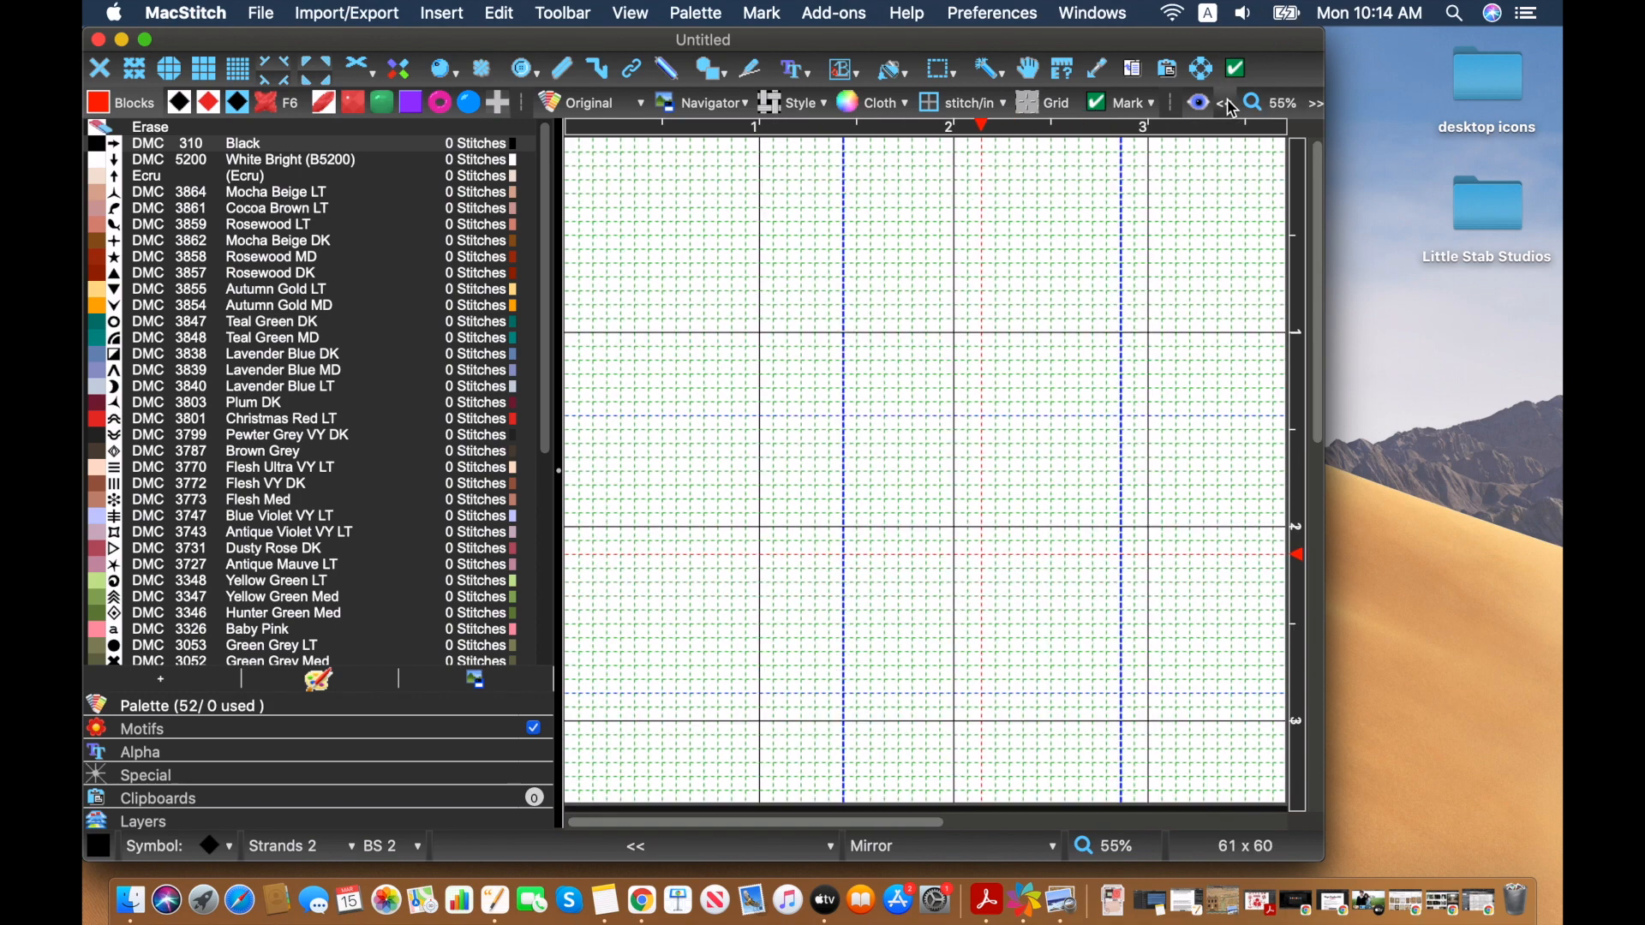
pyautogui.click(1231, 105)
pyautogui.click(1230, 104)
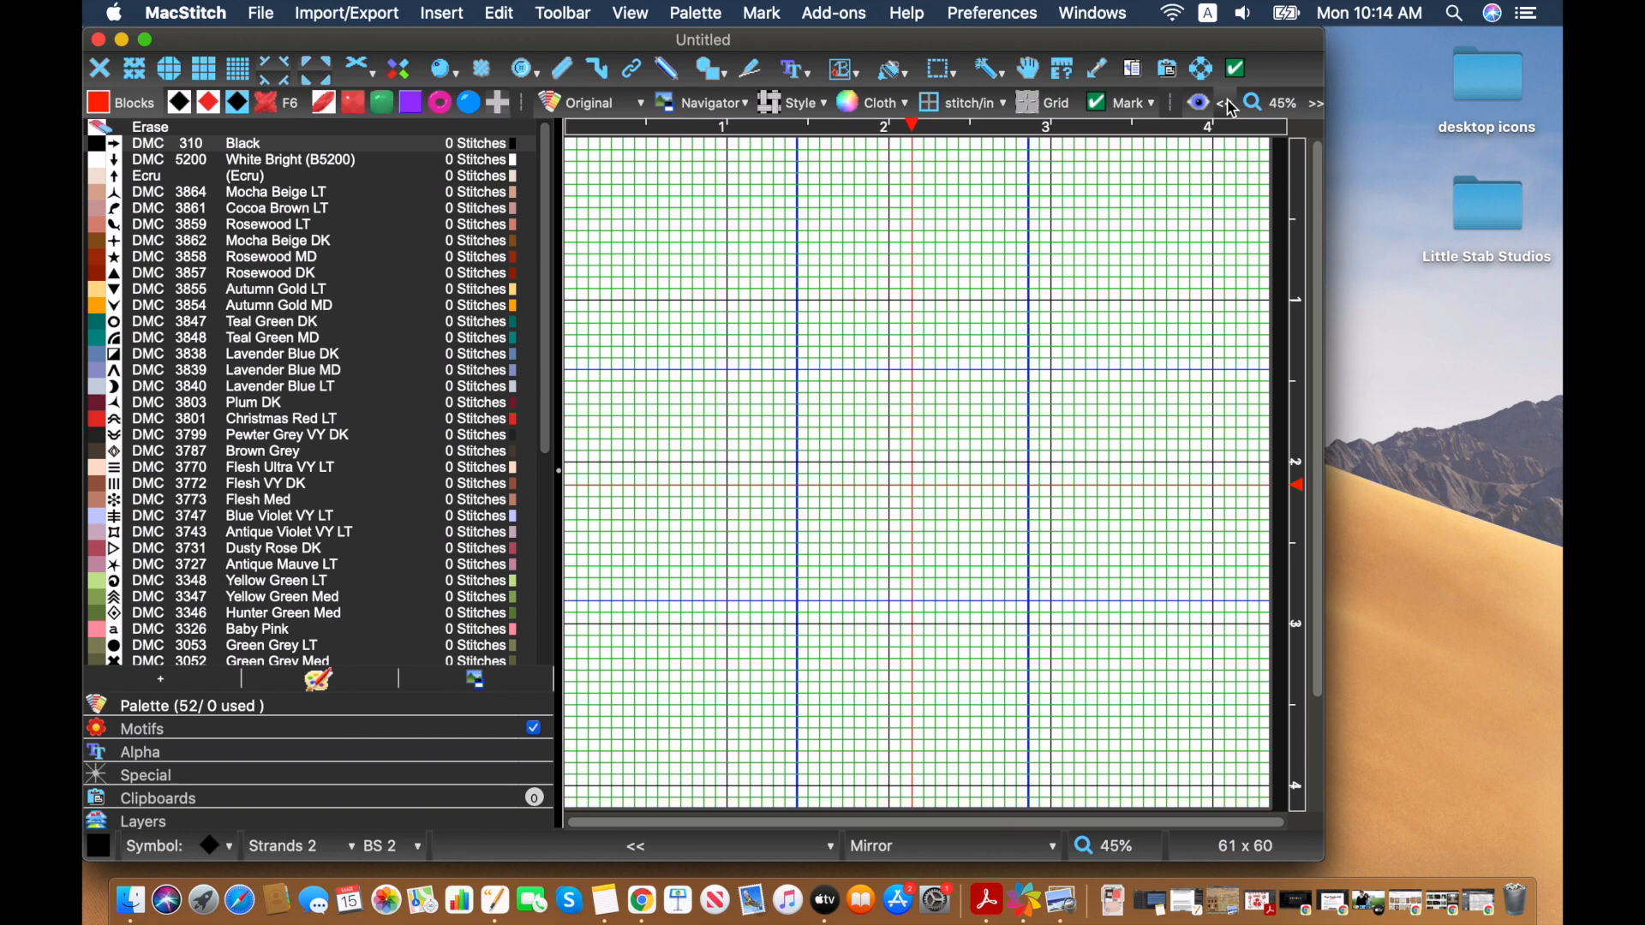
pyautogui.click(1230, 104)
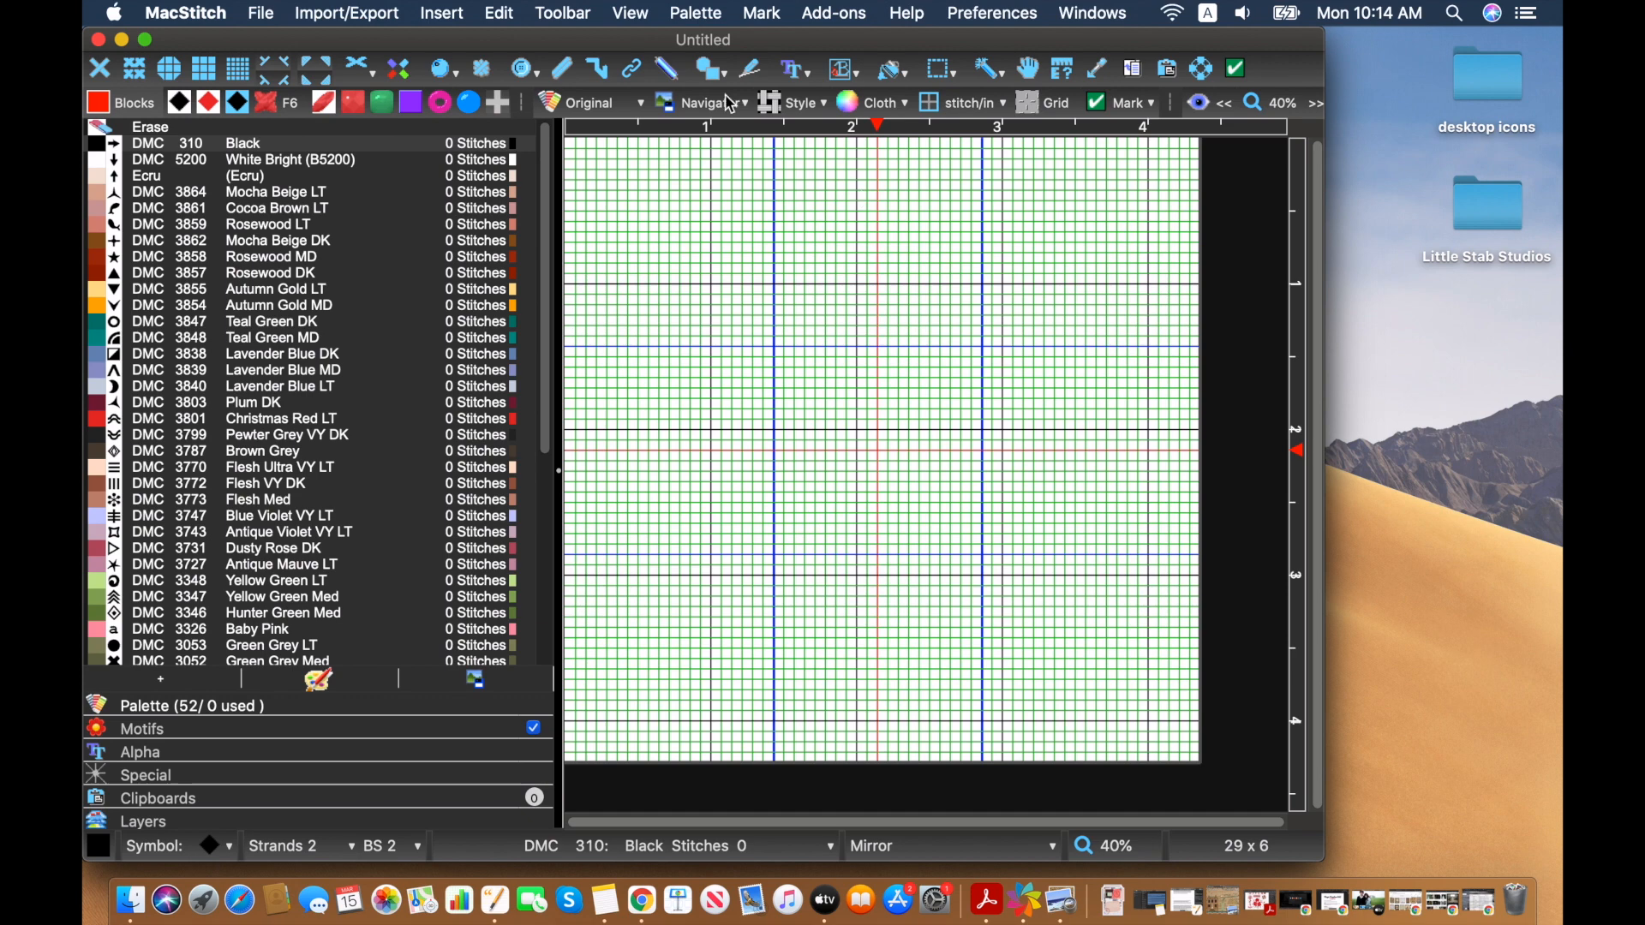
pyautogui.click(1316, 107)
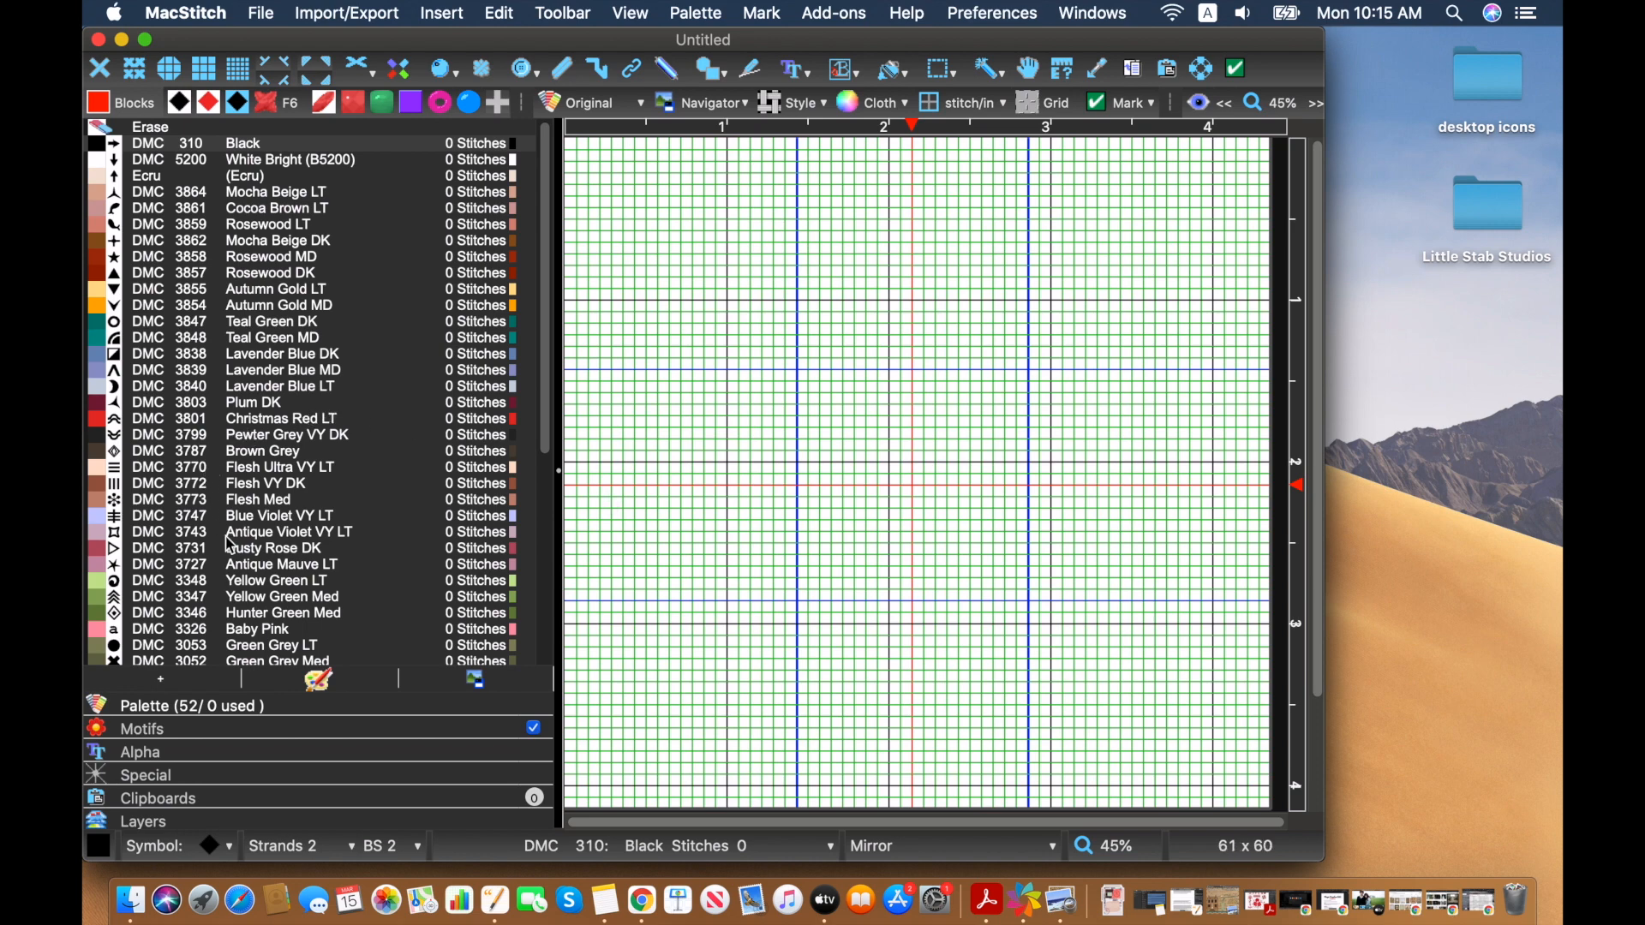
# Draw a butterfly body and begin its wing outline in the upper-left corner section using DMC 3731 Dusty Rose DK
pyautogui.click(257, 555)
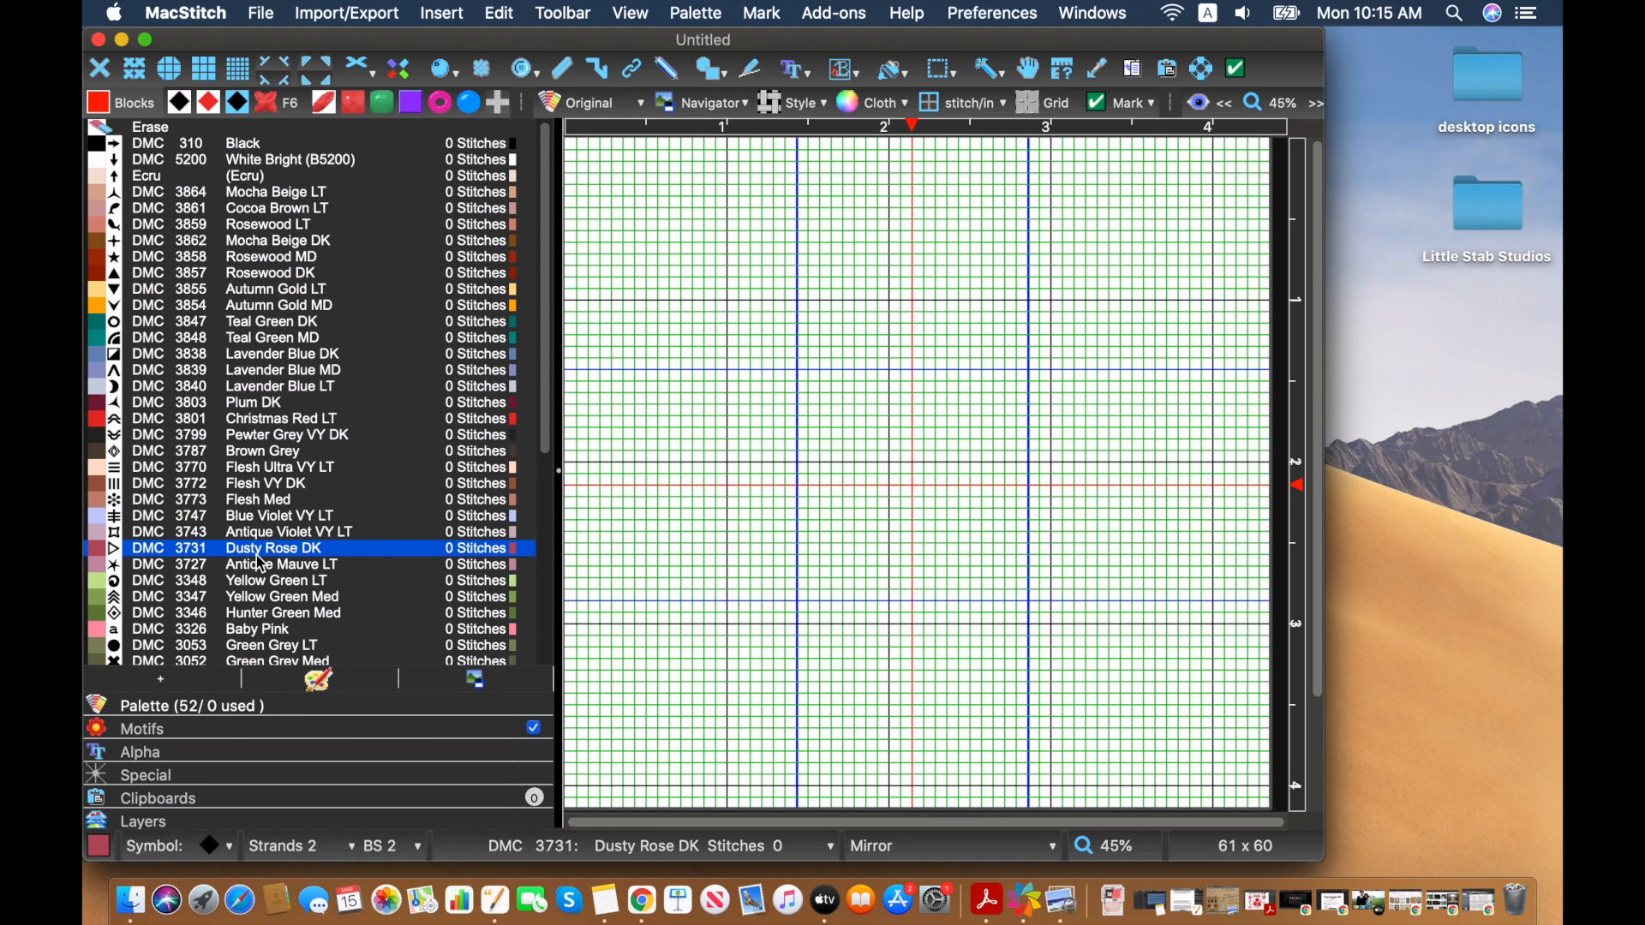
pyautogui.click(766, 185)
pyautogui.moveTo(766, 185); pyautogui.dragTo(712, 208)
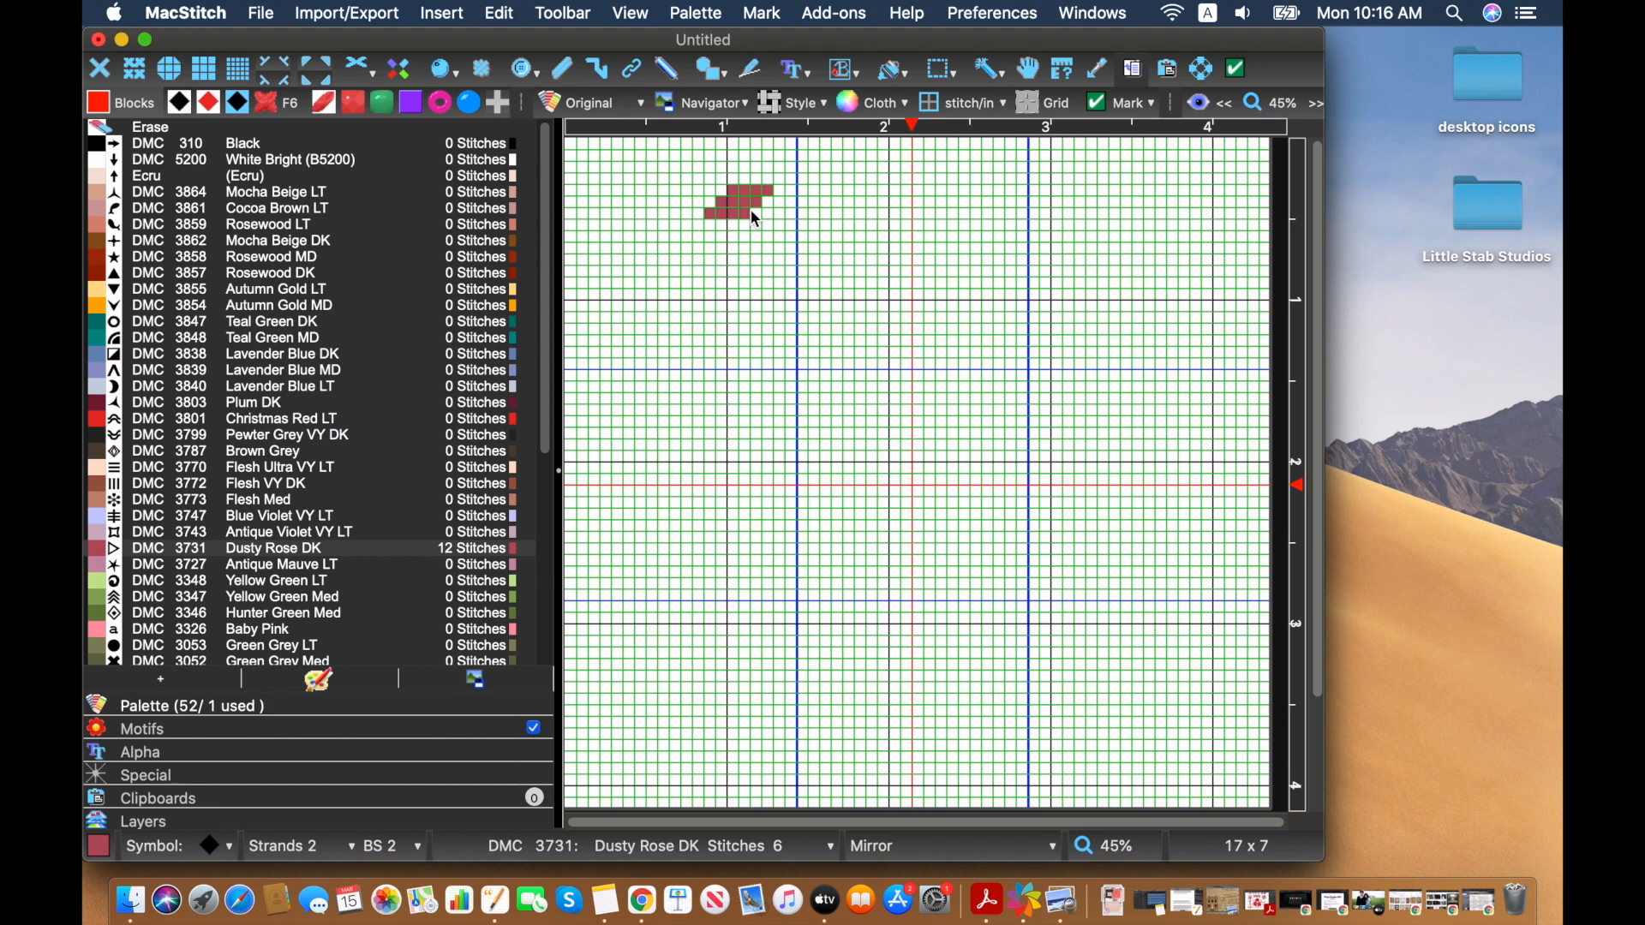
pyautogui.moveTo(718, 234); pyautogui.dragTo(711, 253)
pyautogui.click(688, 258)
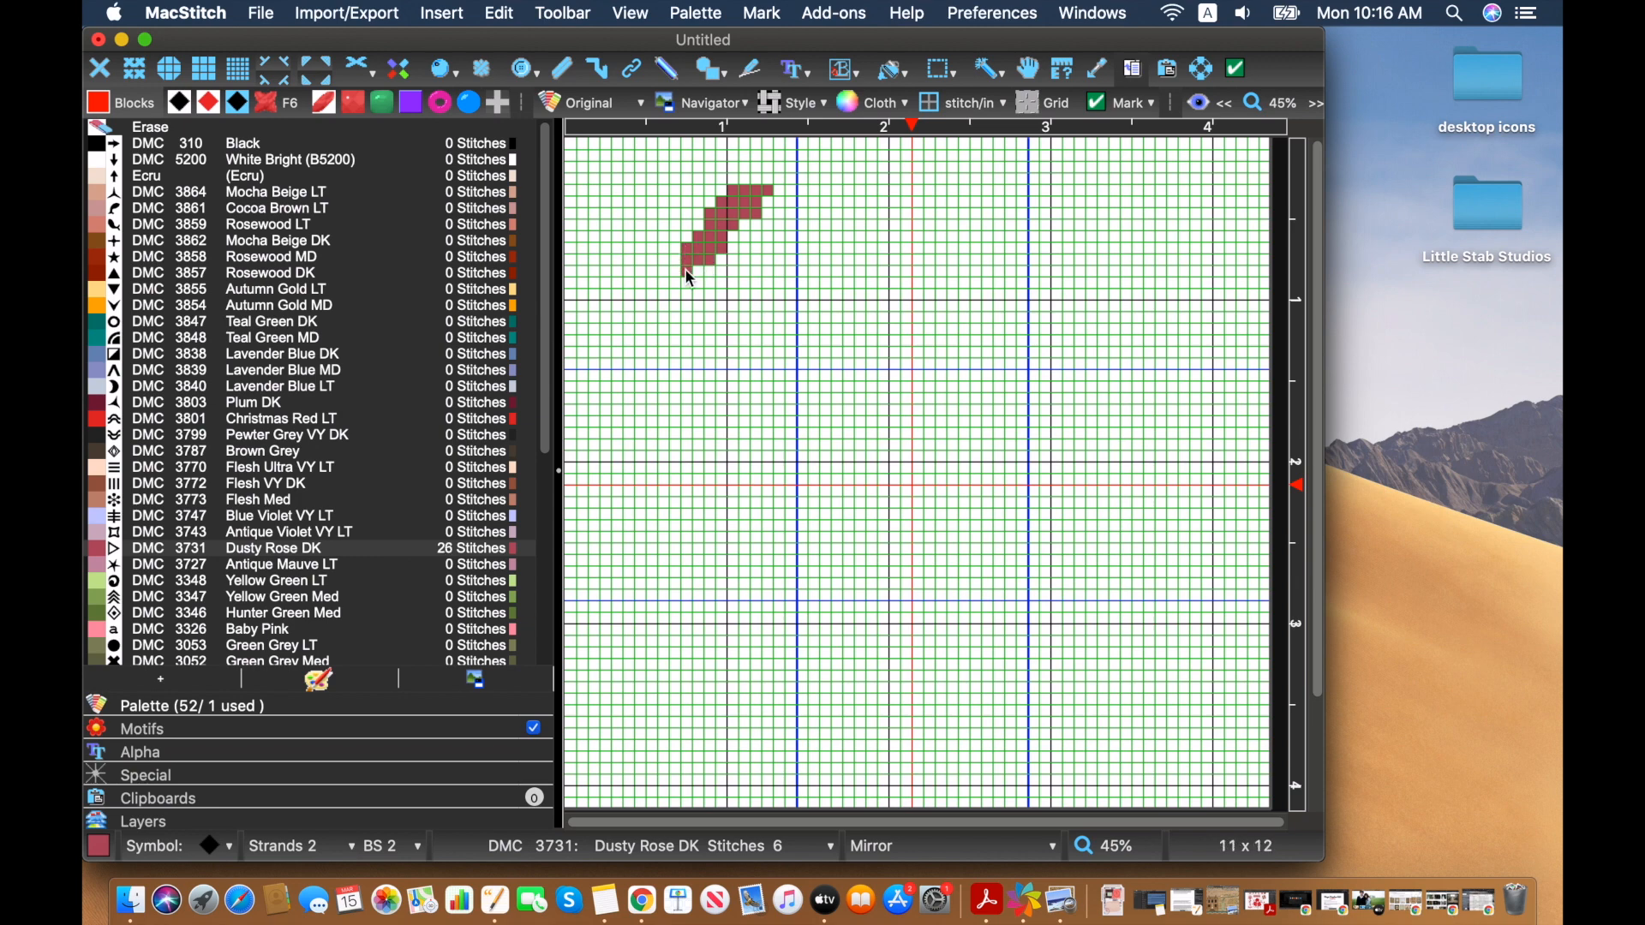
pyautogui.moveTo(681, 237)
pyautogui.mouseDown()
pyautogui.moveTo(630, 235)
pyautogui.moveTo(616, 194)
pyautogui.moveTo(639, 190)
pyautogui.mouseUp()
pyautogui.moveTo(693, 206)
pyautogui.mouseDown()
pyautogui.moveTo(692, 161)
pyautogui.moveTo(694, 223)
pyautogui.mouseUp()
# Select the partly drawn butterfly and move it about six rows down within the upper-left corner section
pyautogui.click(941, 68)
pyautogui.click(1002, 103)
pyautogui.moveTo(789, 144); pyautogui.dragTo(604, 313)
pyautogui.click(901, 243)
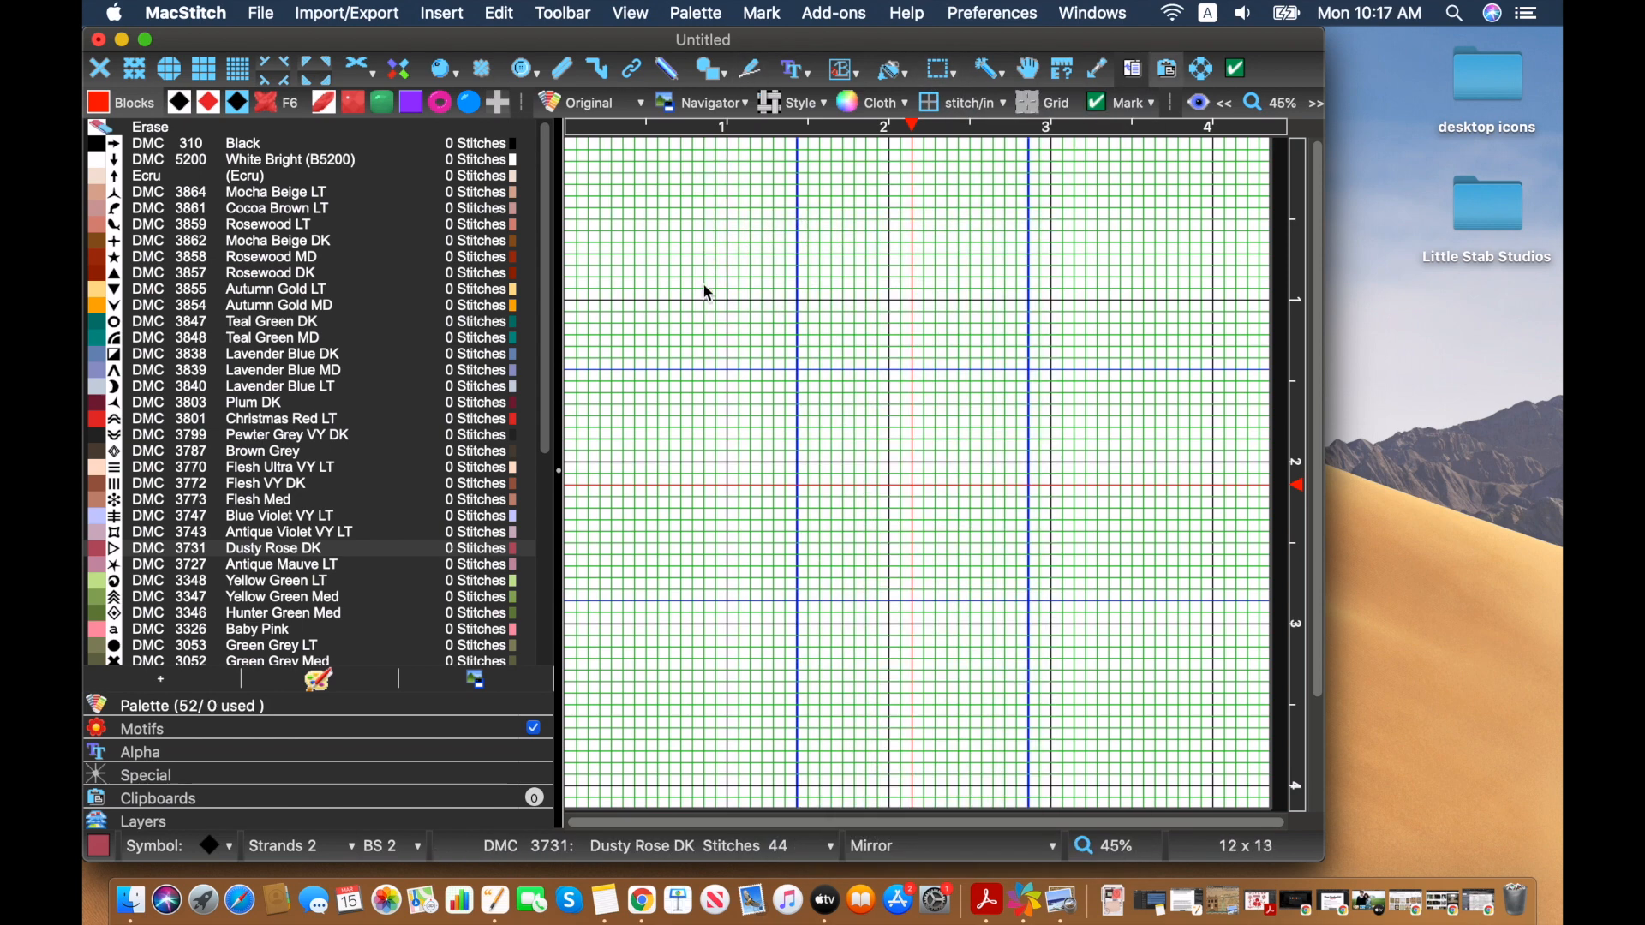
pyautogui.click(686, 298)
# Complete the butterfly's wing outline and fill the wings with DMC 3731 Dusty Rose DK
pyautogui.click(109, 66)
pyautogui.click(678, 209)
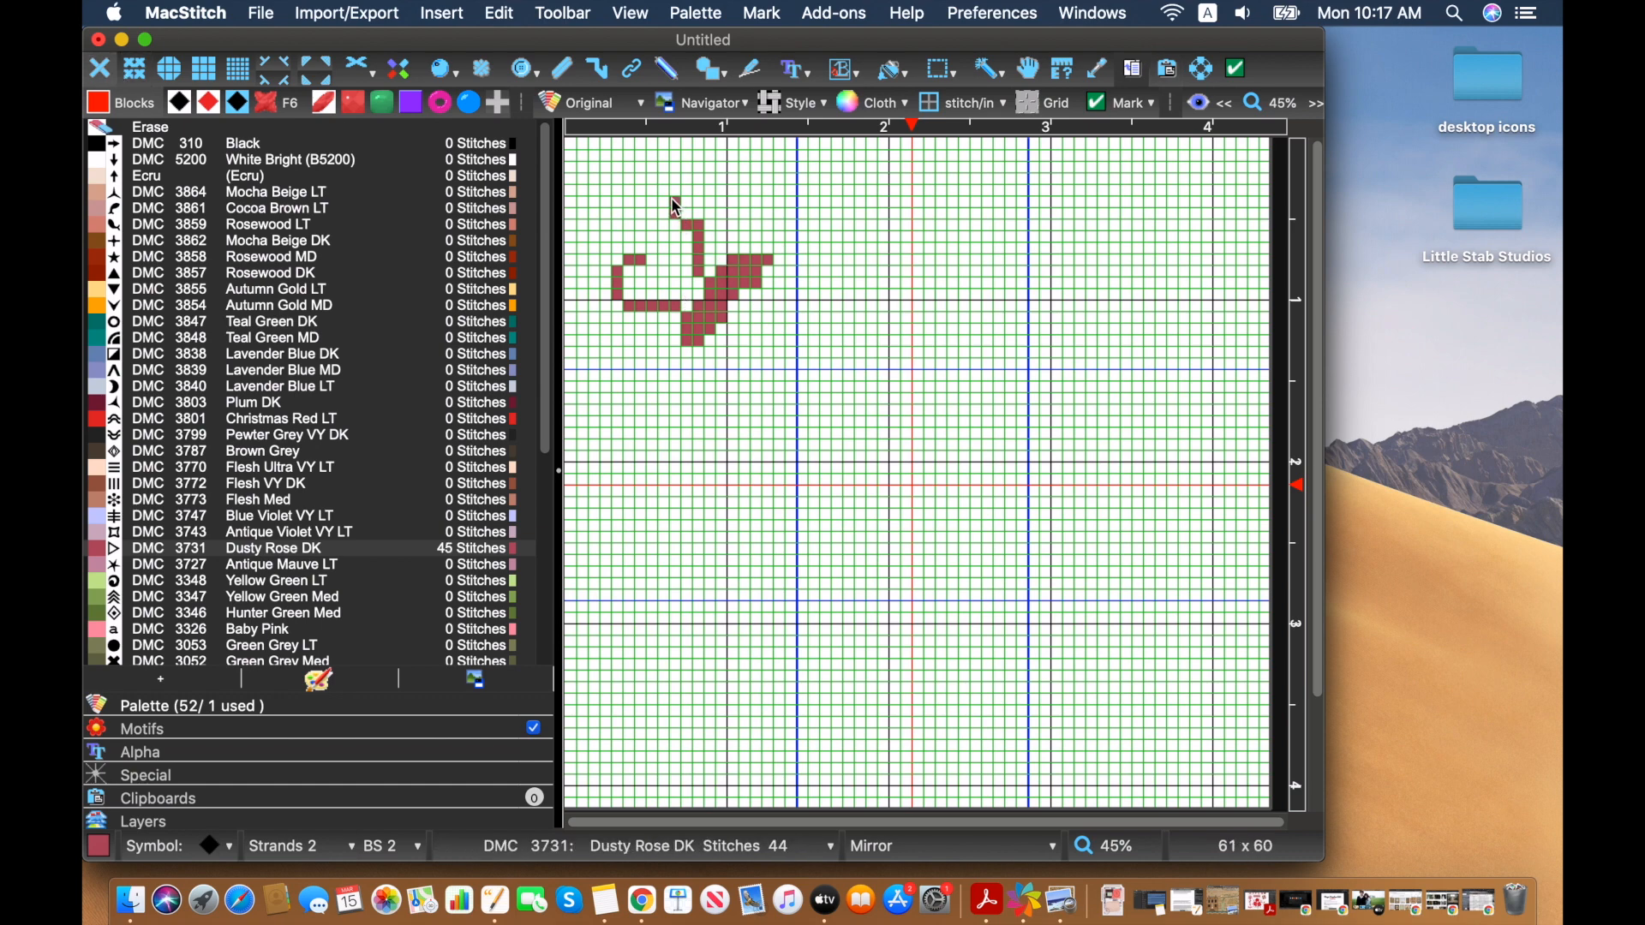
pyautogui.moveTo(645, 254); pyautogui.dragTo(692, 340)
pyautogui.click(698, 292)
pyautogui.click(895, 68)
pyautogui.click(949, 104)
pyautogui.click(943, 290)
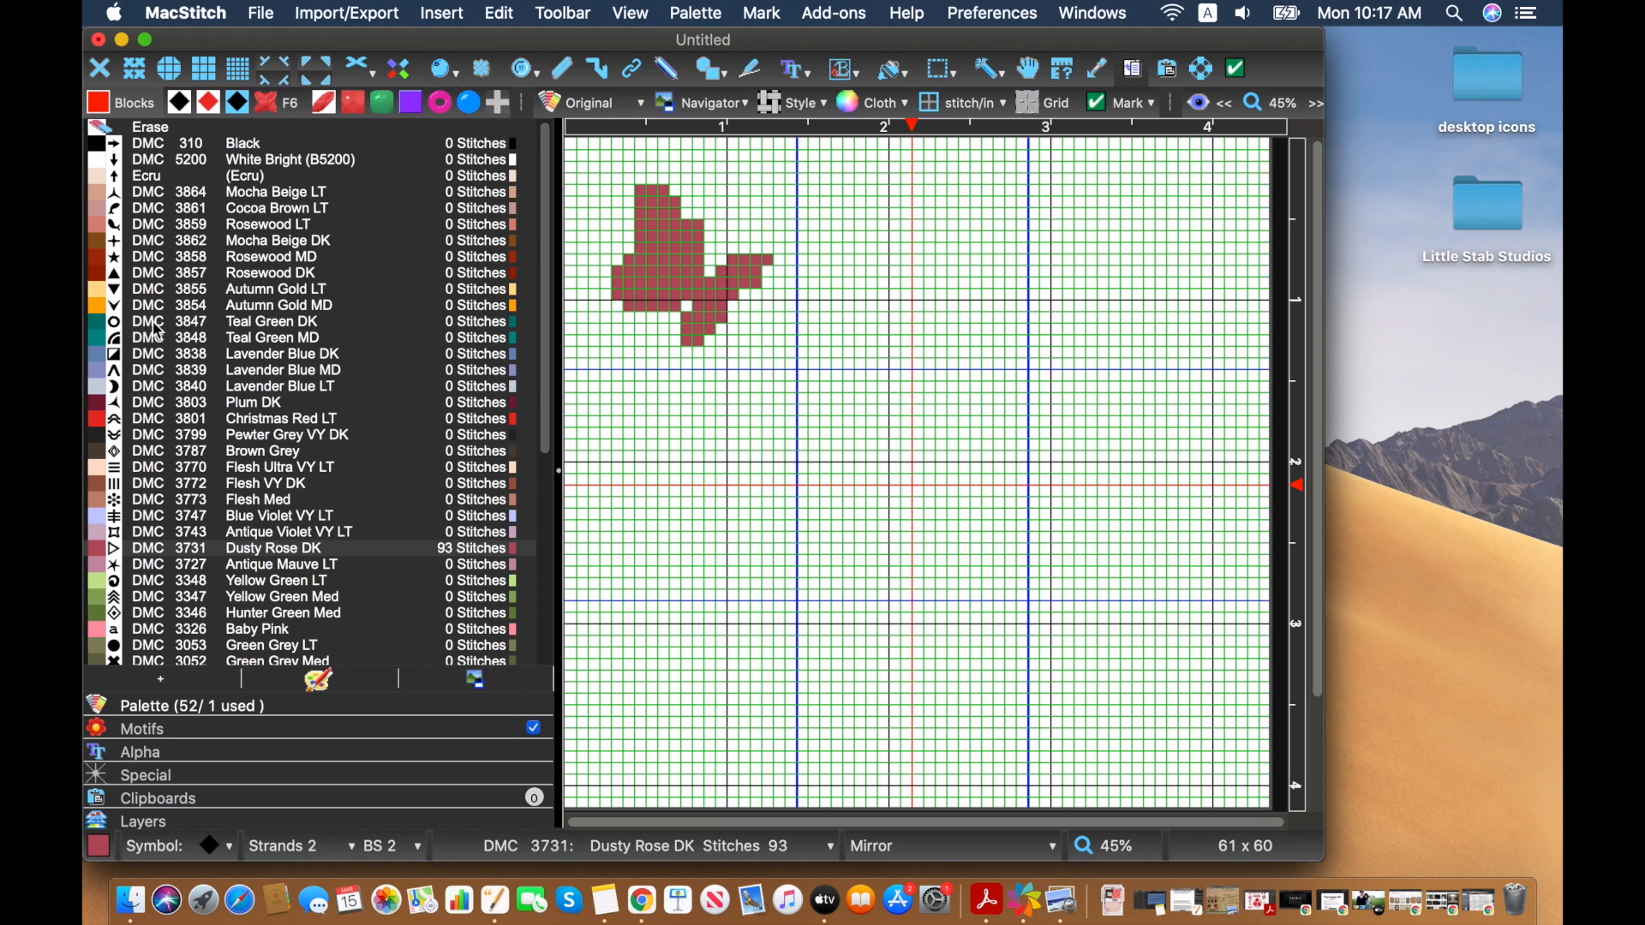
# Add eight single accent stitches to the butterfly's wings in DMC 3727 Antique Mauve LT
pyautogui.scroll(-1, 201, 439)
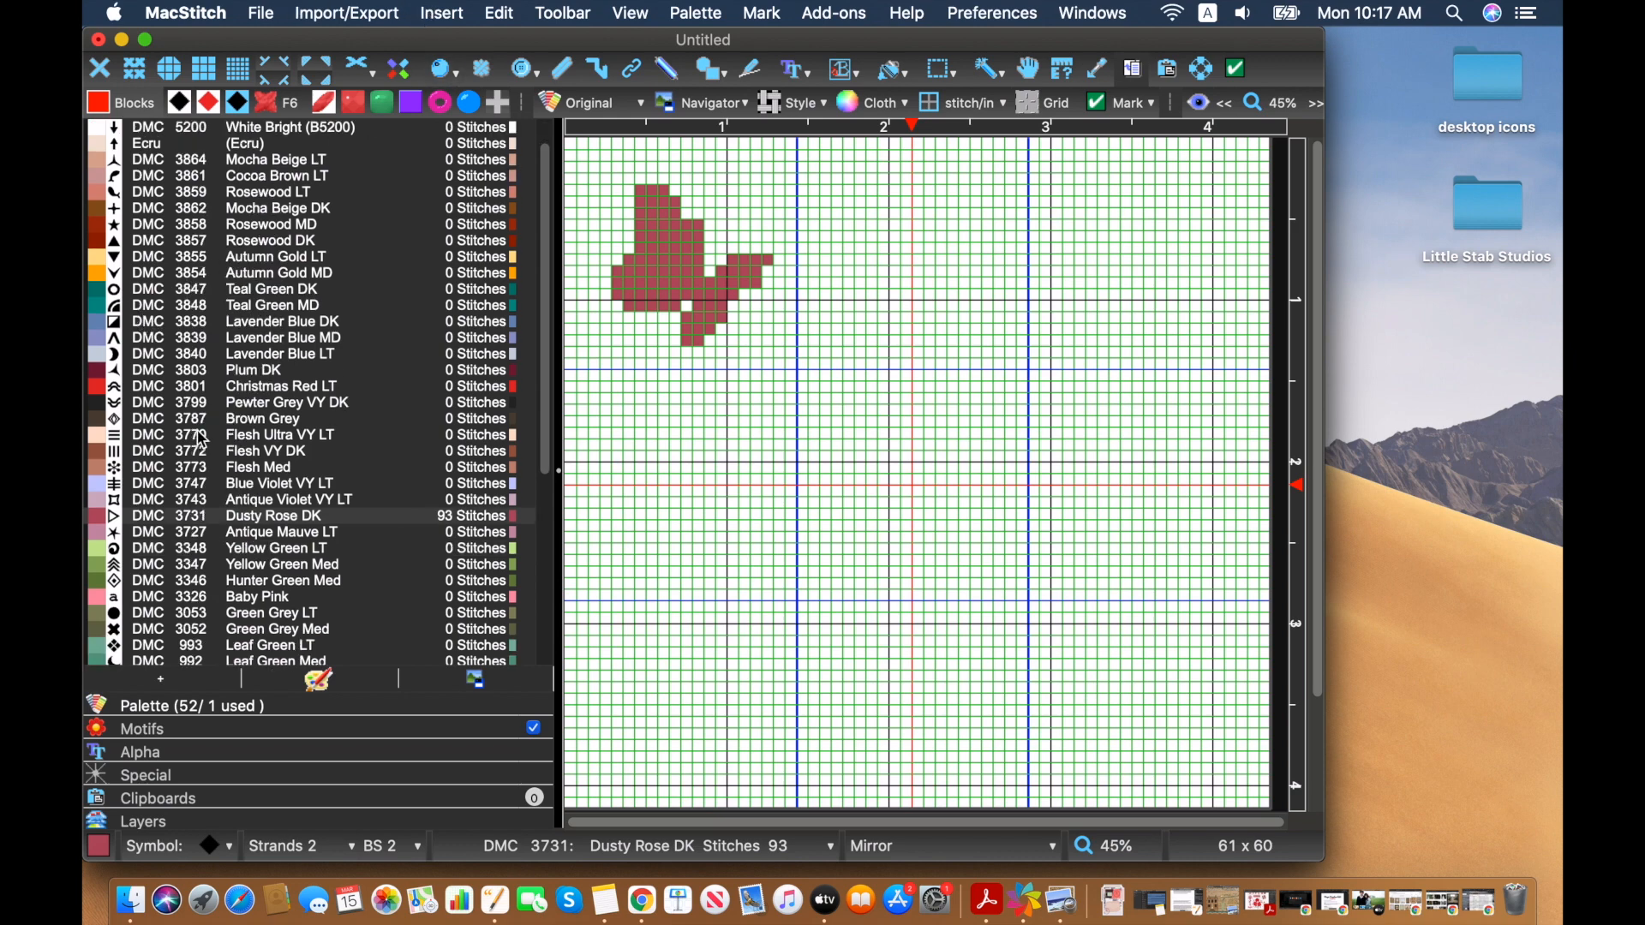
pyautogui.click(233, 532)
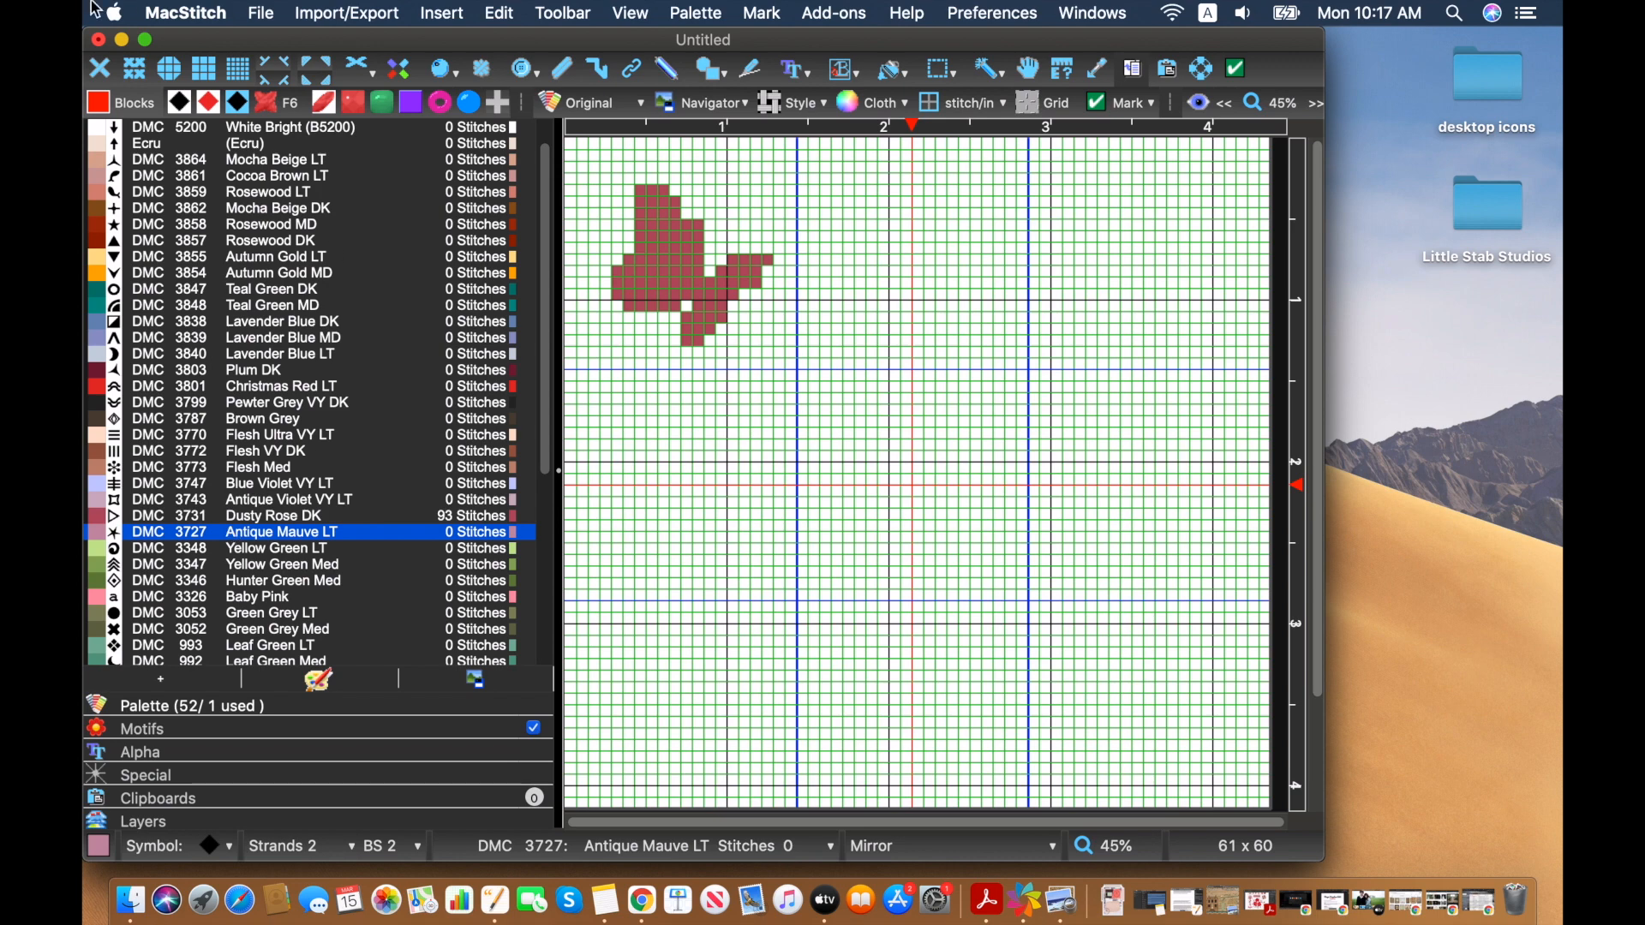
pyautogui.click(701, 283)
pyautogui.click(688, 294)
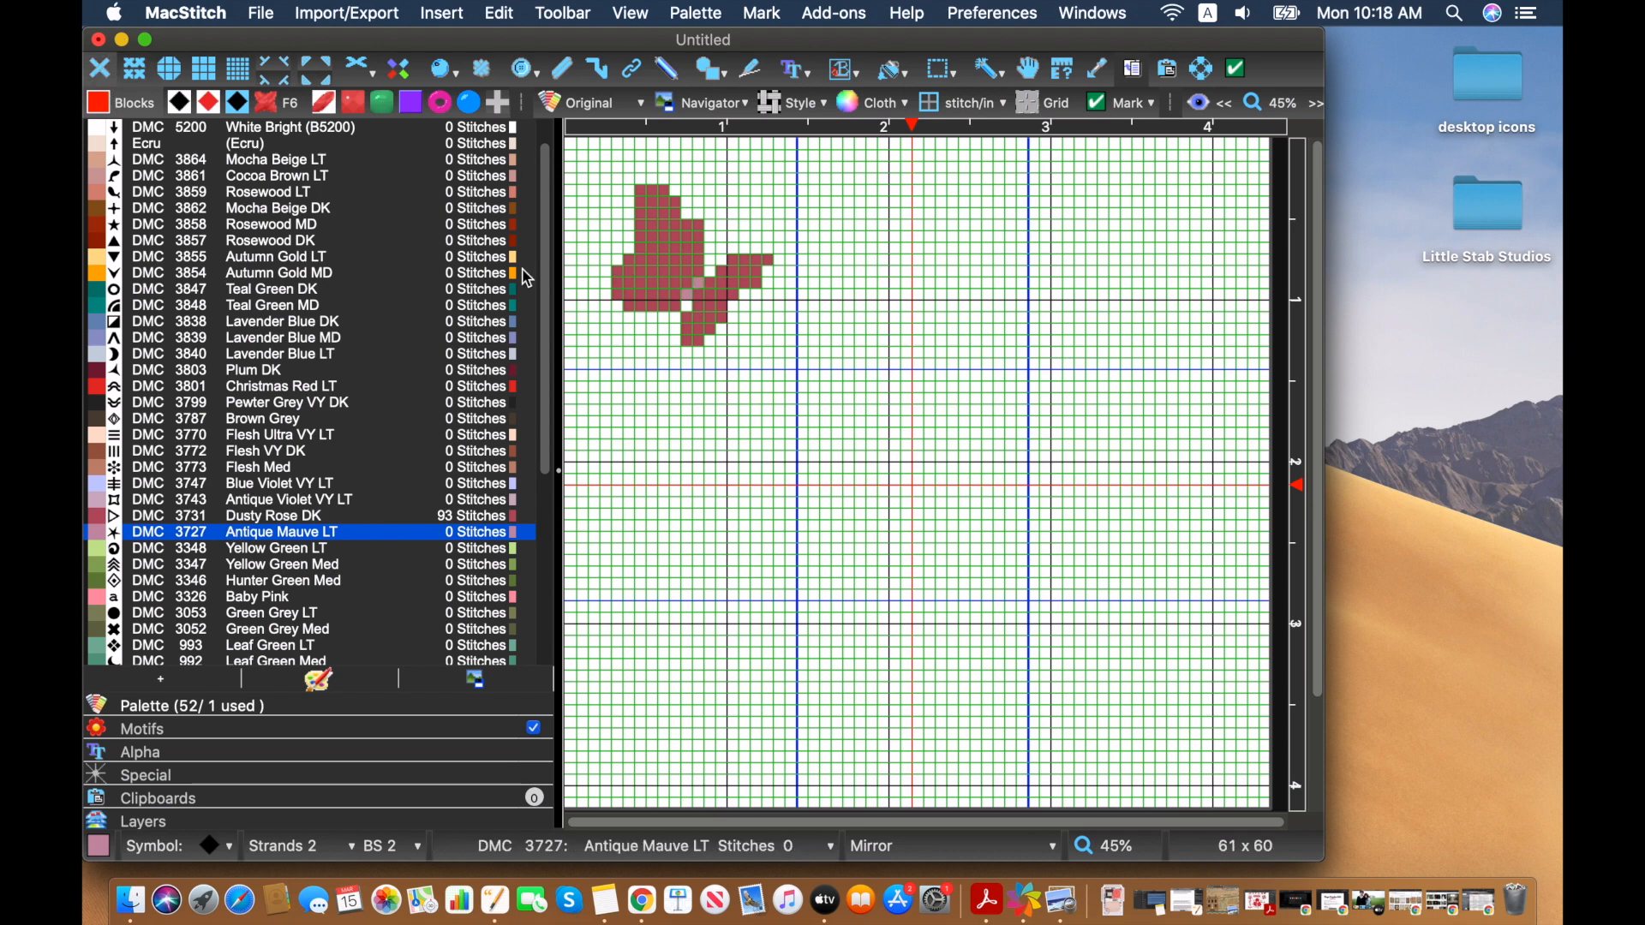
pyautogui.click(662, 223)
pyautogui.click(652, 214)
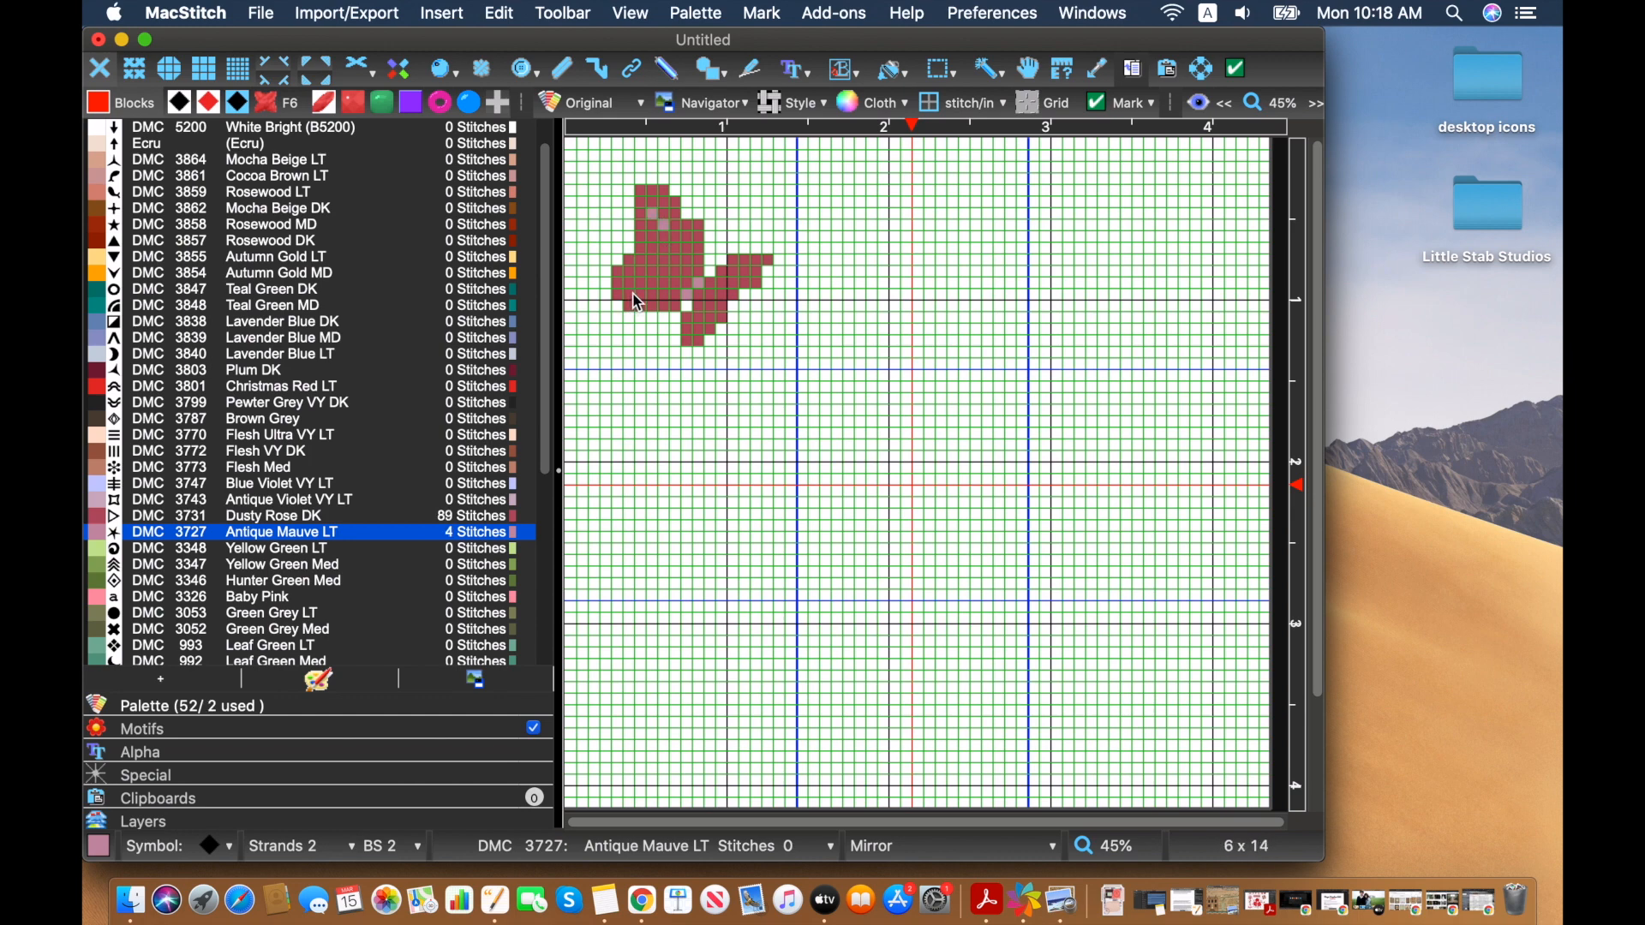
pyautogui.click(651, 271)
pyautogui.click(637, 281)
pyautogui.click(745, 271)
pyautogui.click(701, 329)
# Select the finished butterfly and place a horizontally mirrored copy in the upper-right corner section
pyautogui.click(1226, 104)
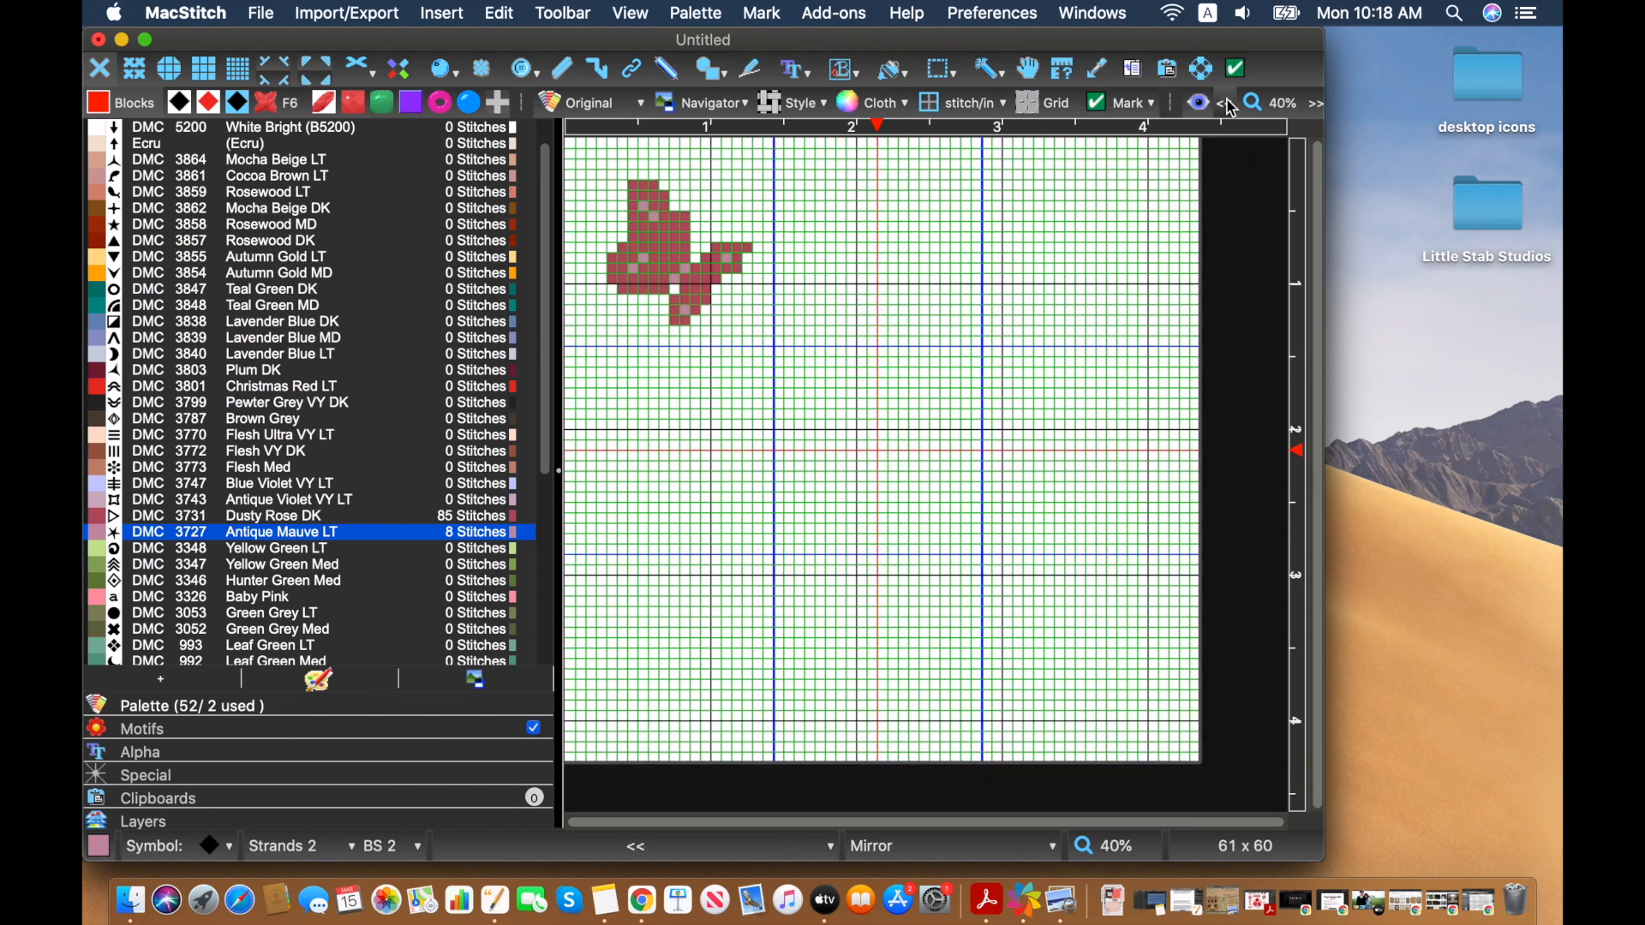
pyautogui.click(952, 74)
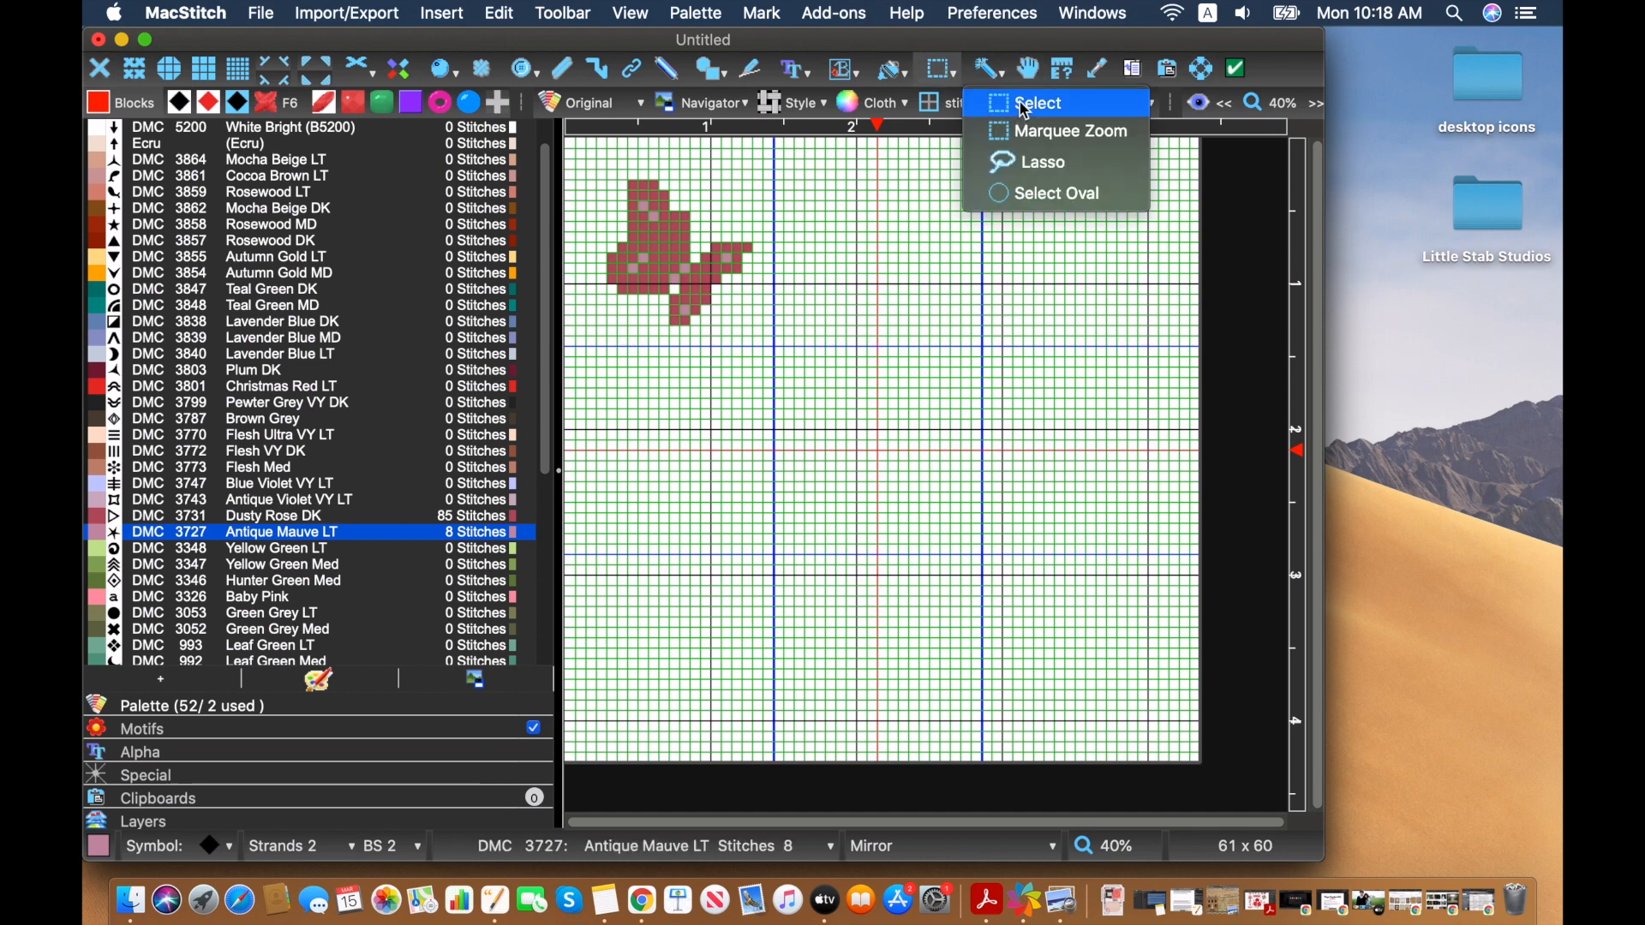
pyautogui.click(1019, 103)
pyautogui.moveTo(773, 174); pyautogui.dragTo(584, 345)
pyautogui.click(632, 354)
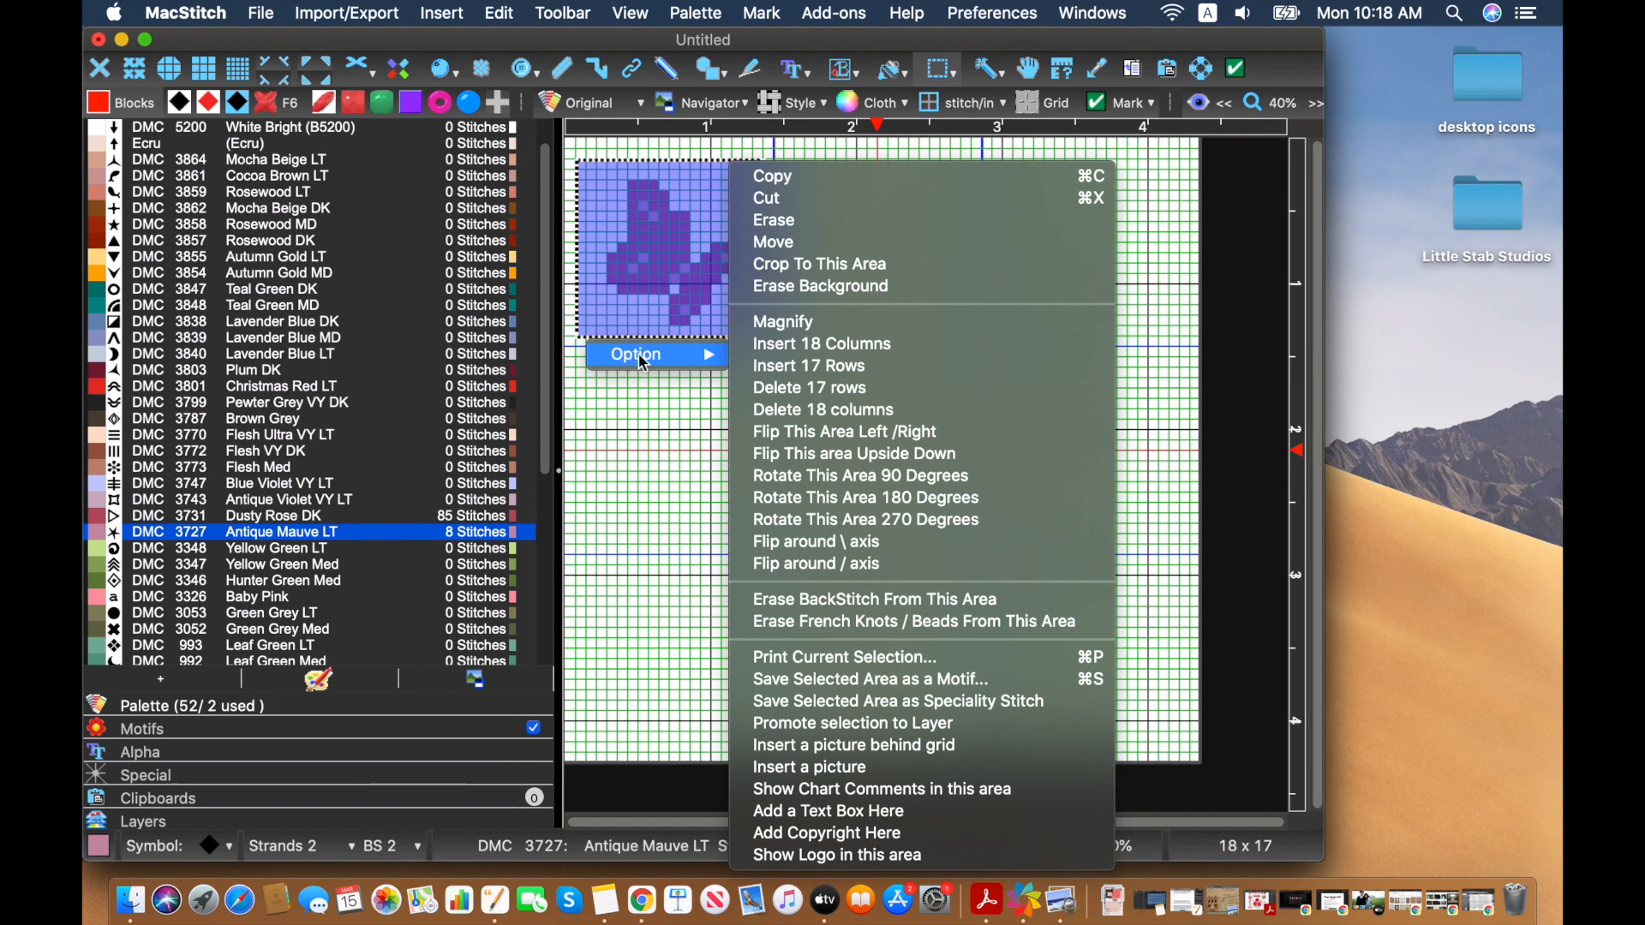
pyautogui.click(875, 427)
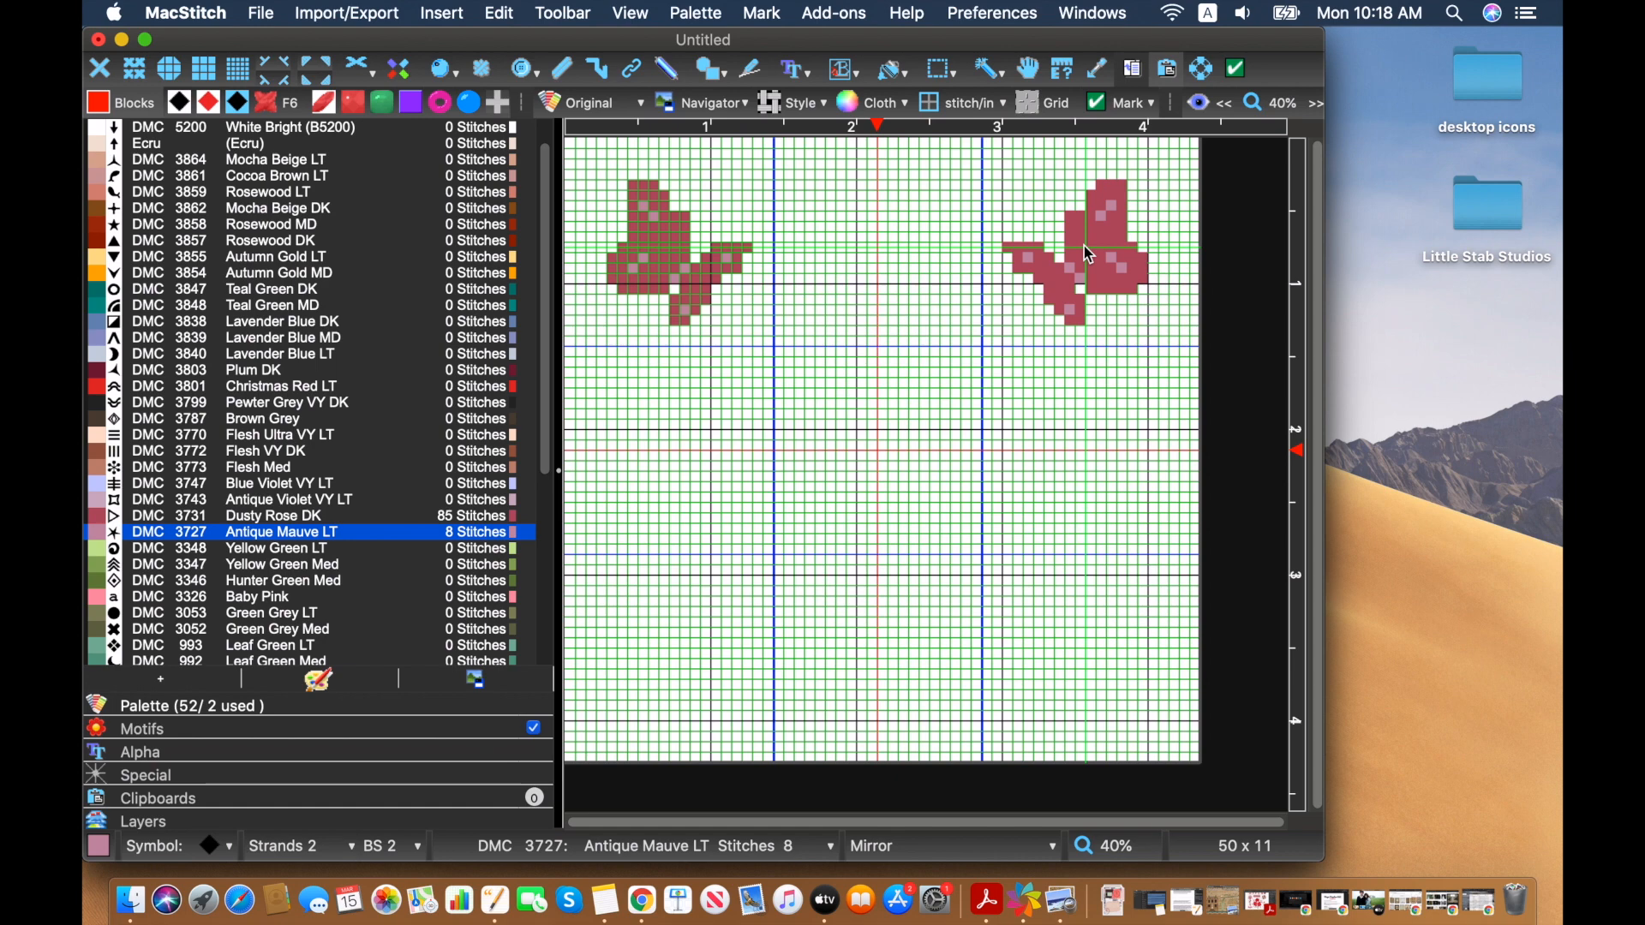
pyautogui.click(1083, 245)
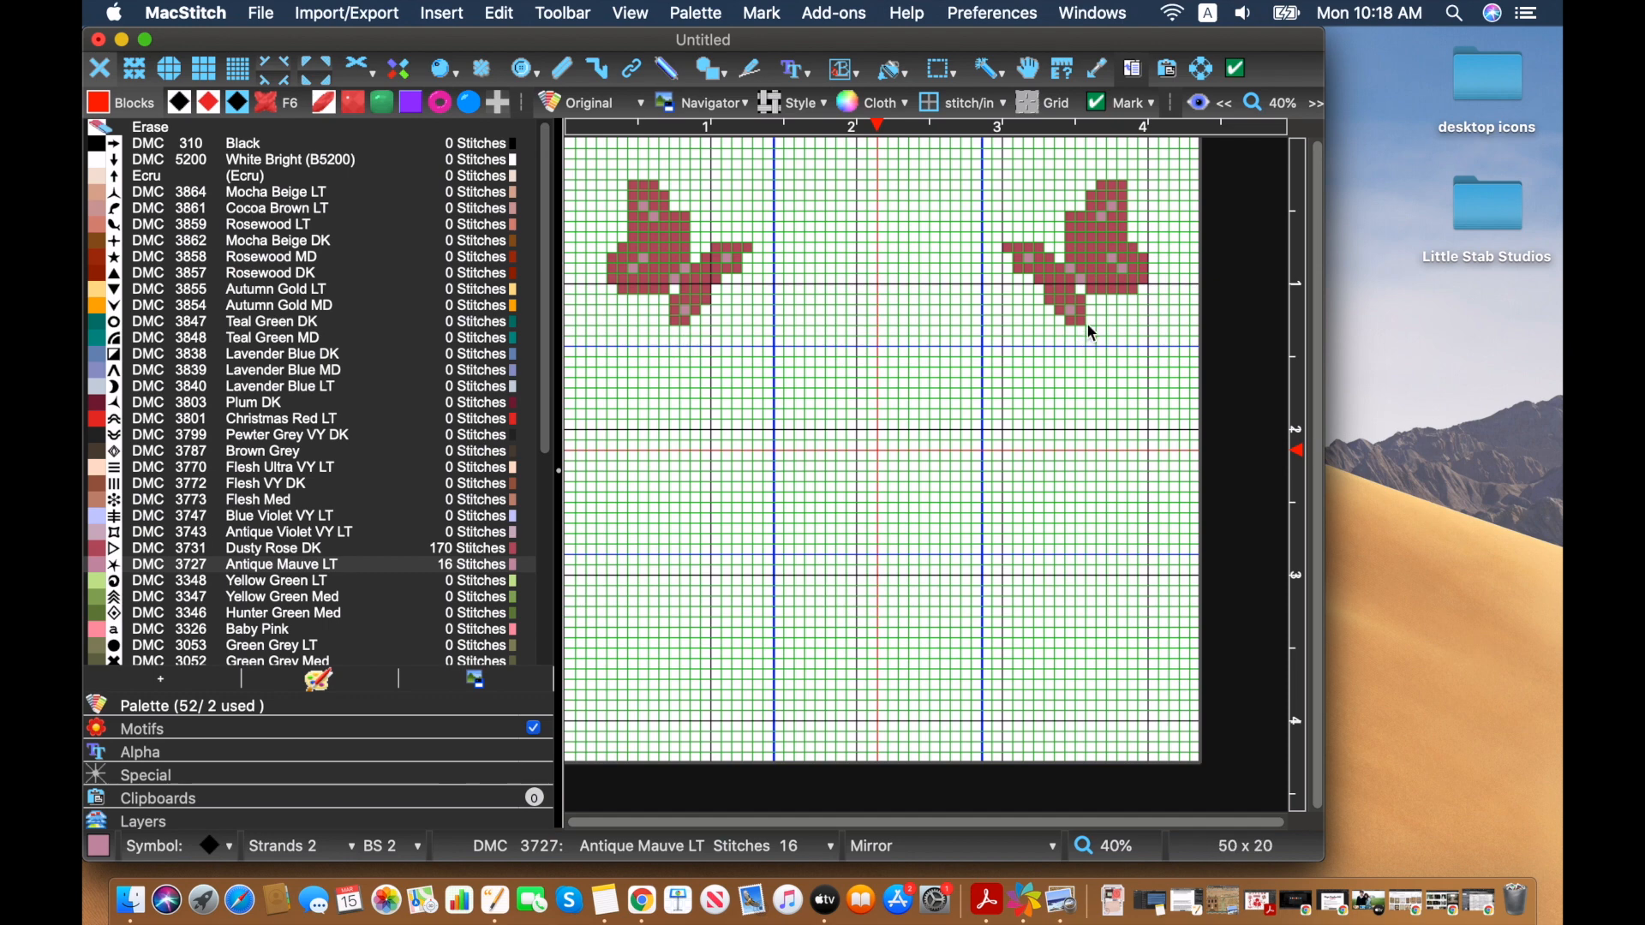
# Copy the upper-right butterfly and paste it directly below, in the lower-right corner section of the border
pyautogui.click(943, 69)
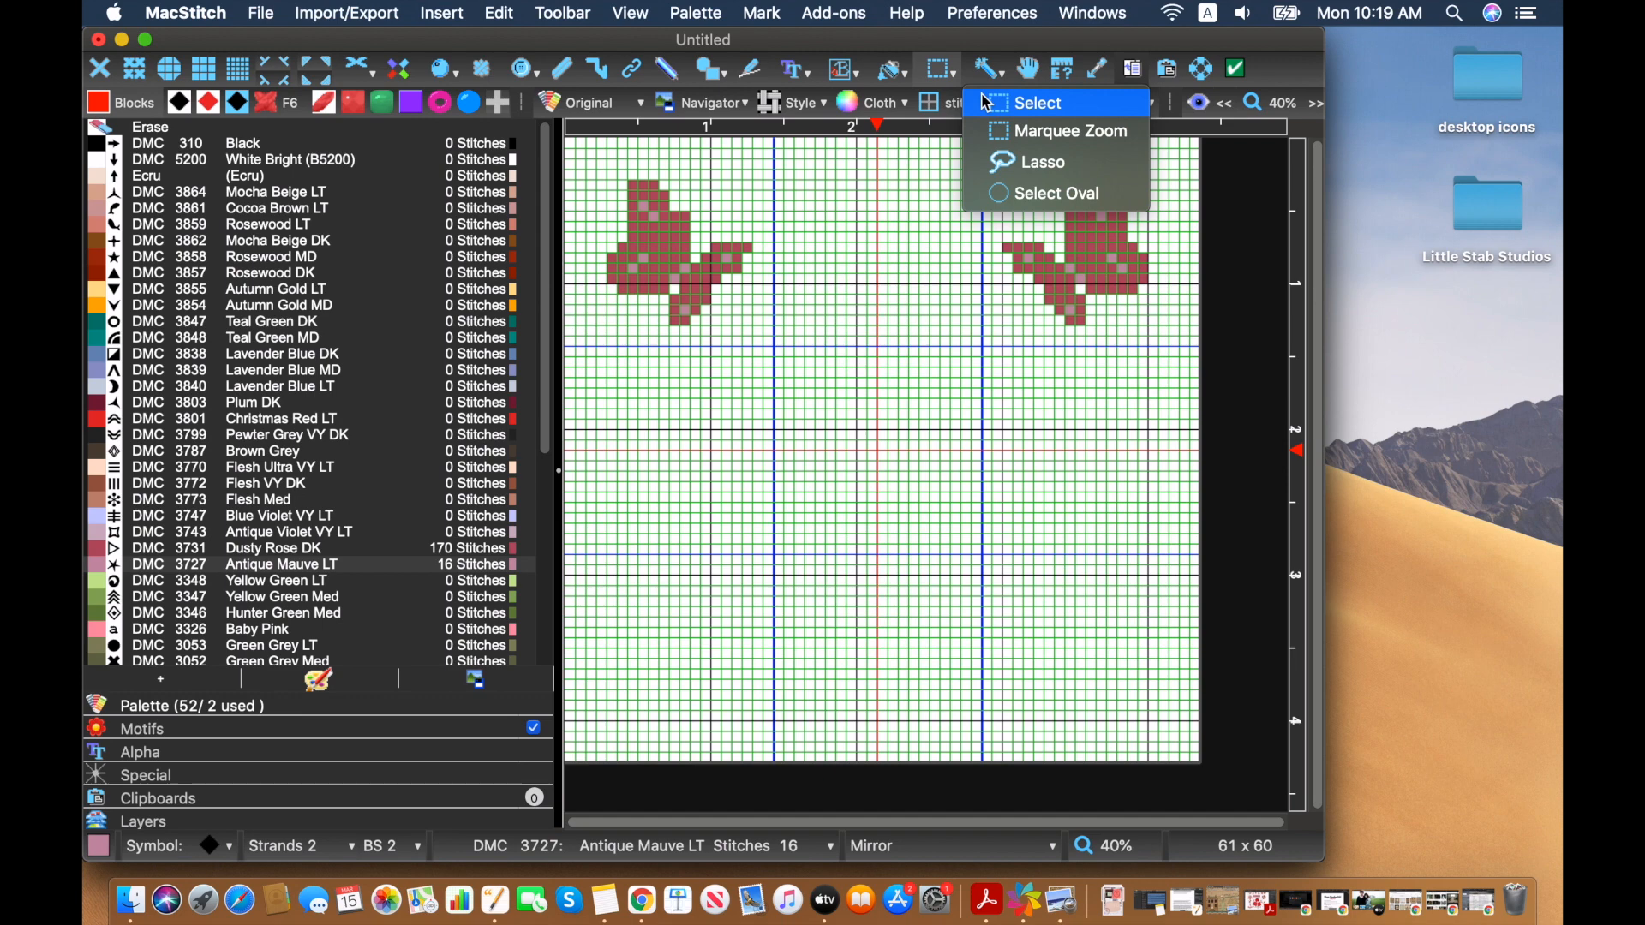
pyautogui.click(986, 103)
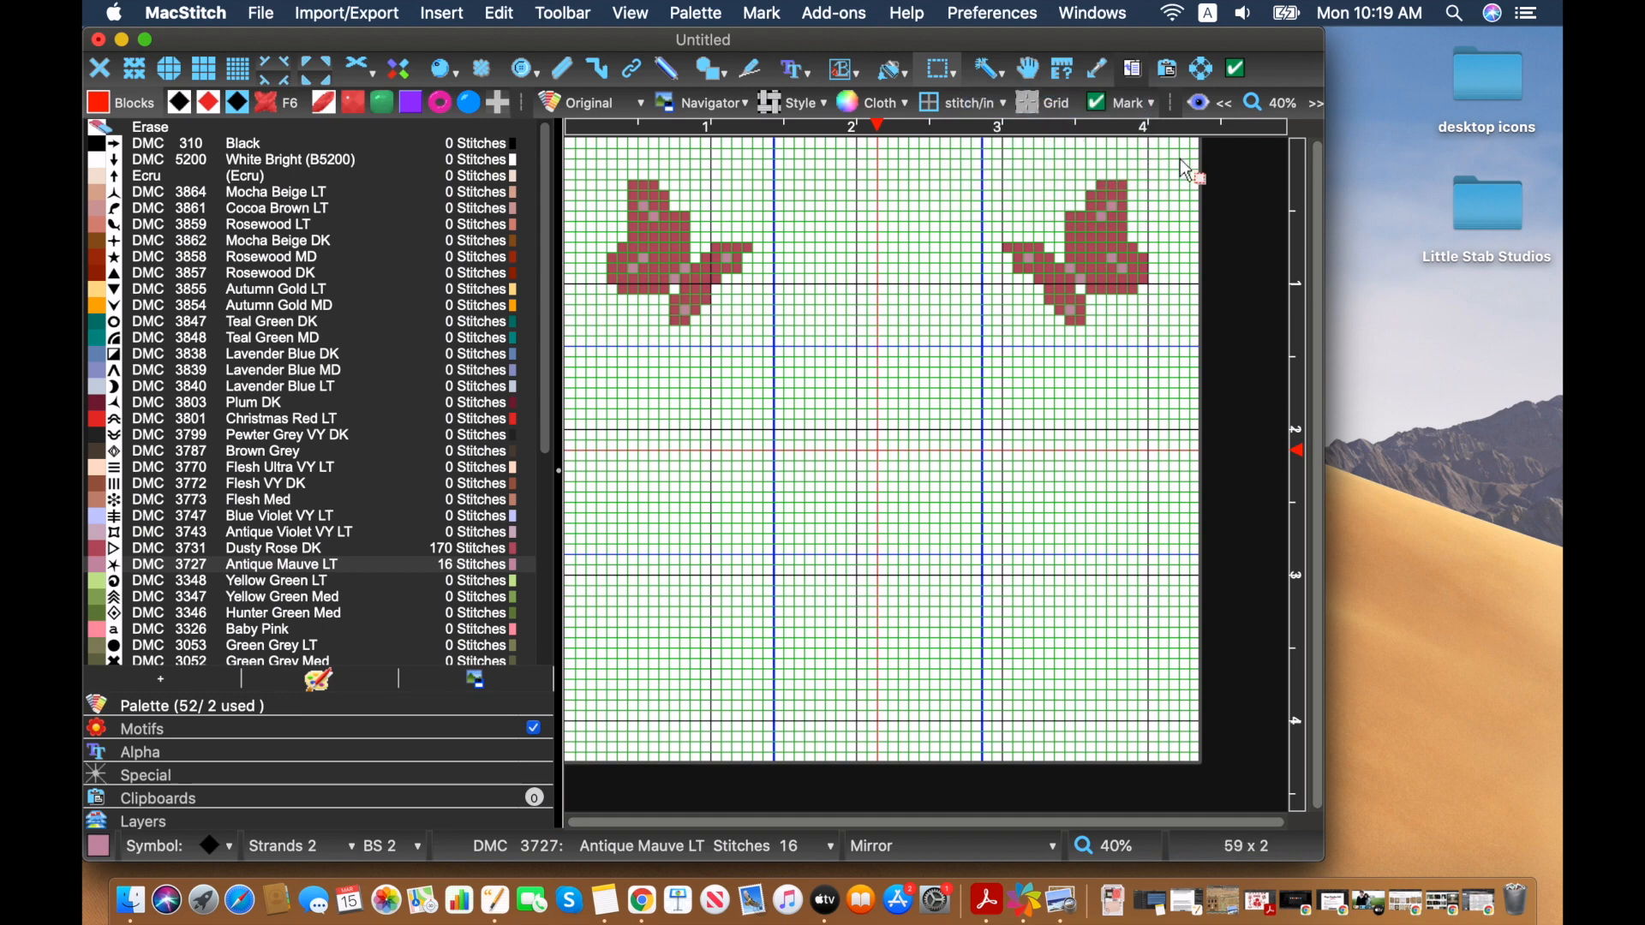
pyautogui.moveTo(1181, 148); pyautogui.dragTo(984, 348)
pyautogui.moveTo(1032, 365)
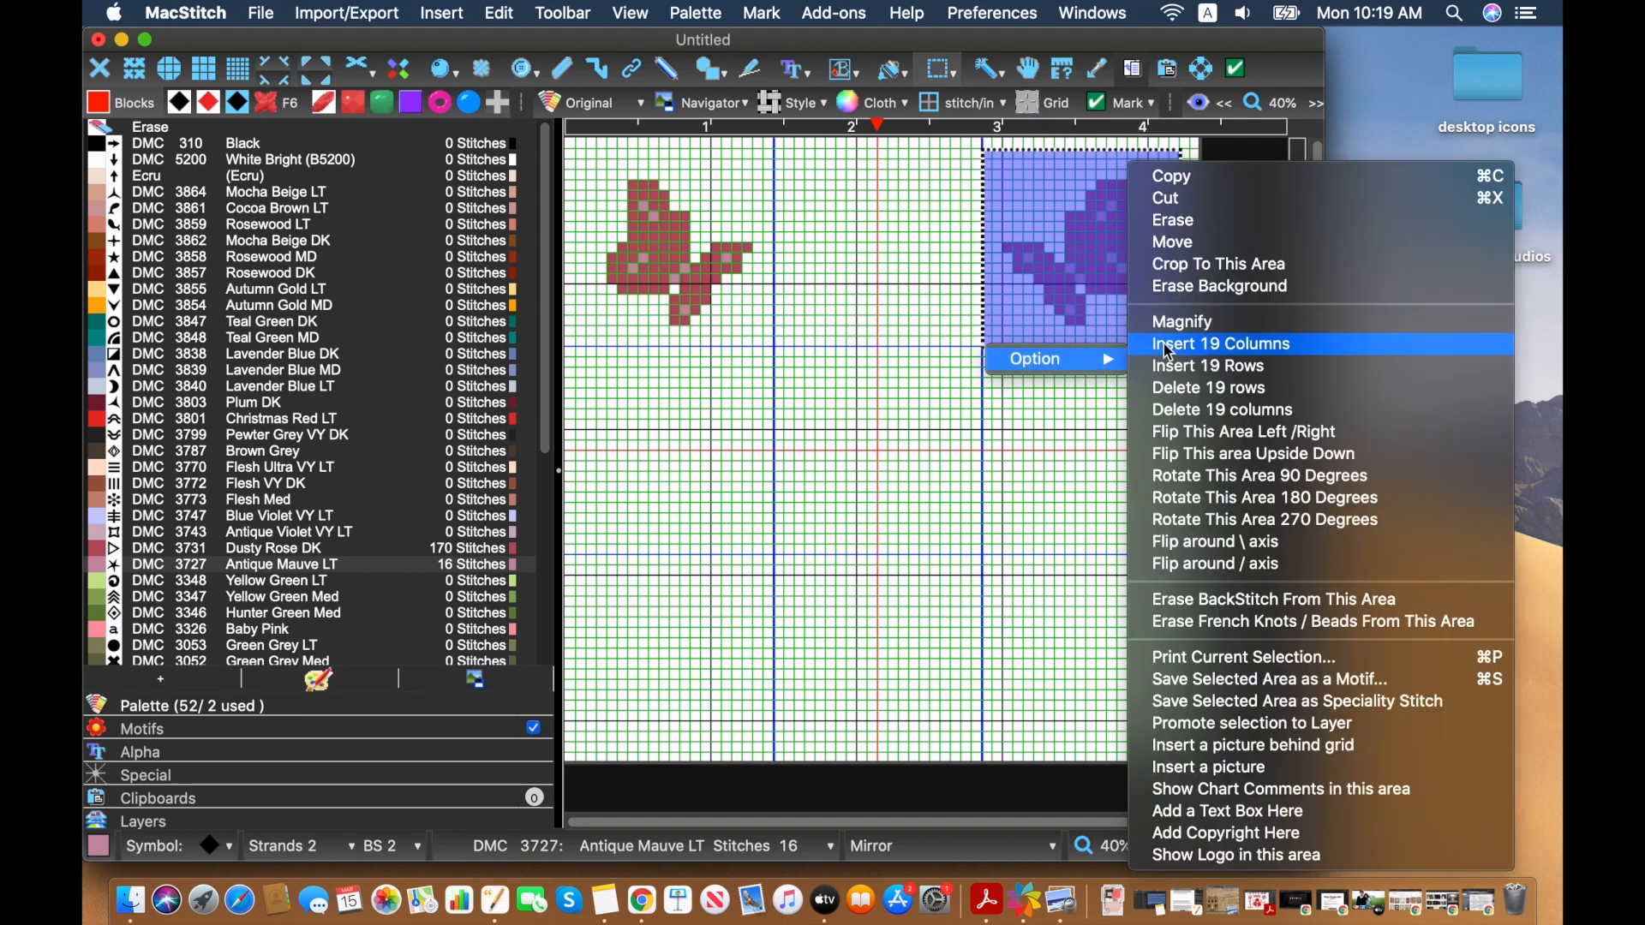
pyautogui.click(1175, 177)
pyautogui.click(500, 13)
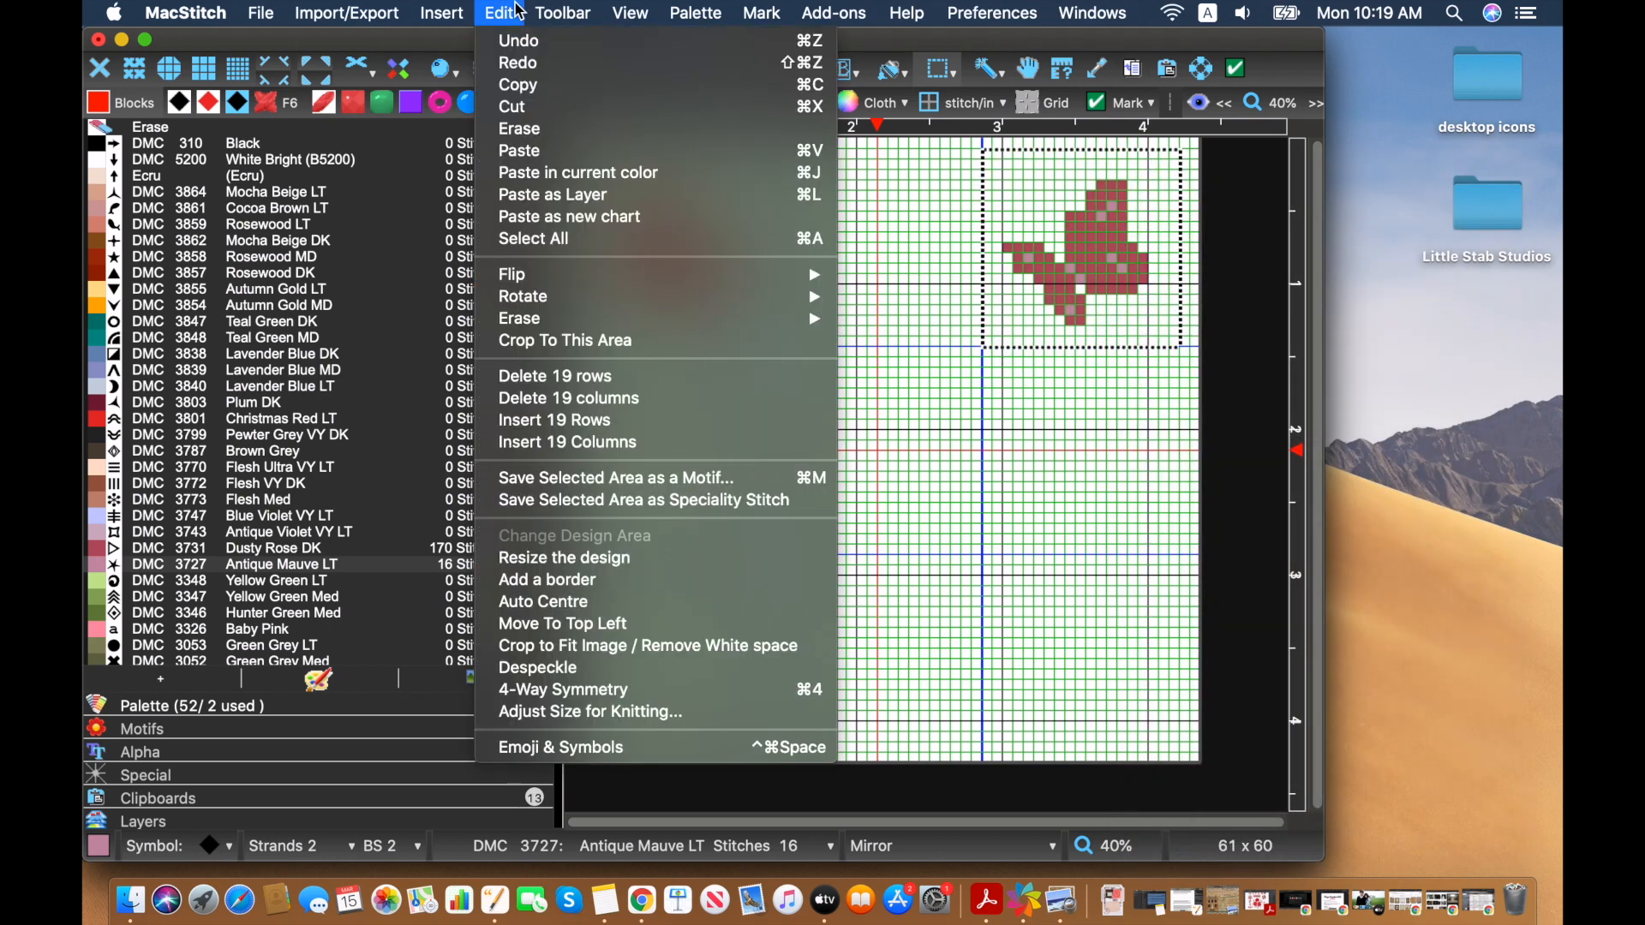
pyautogui.click(524, 151)
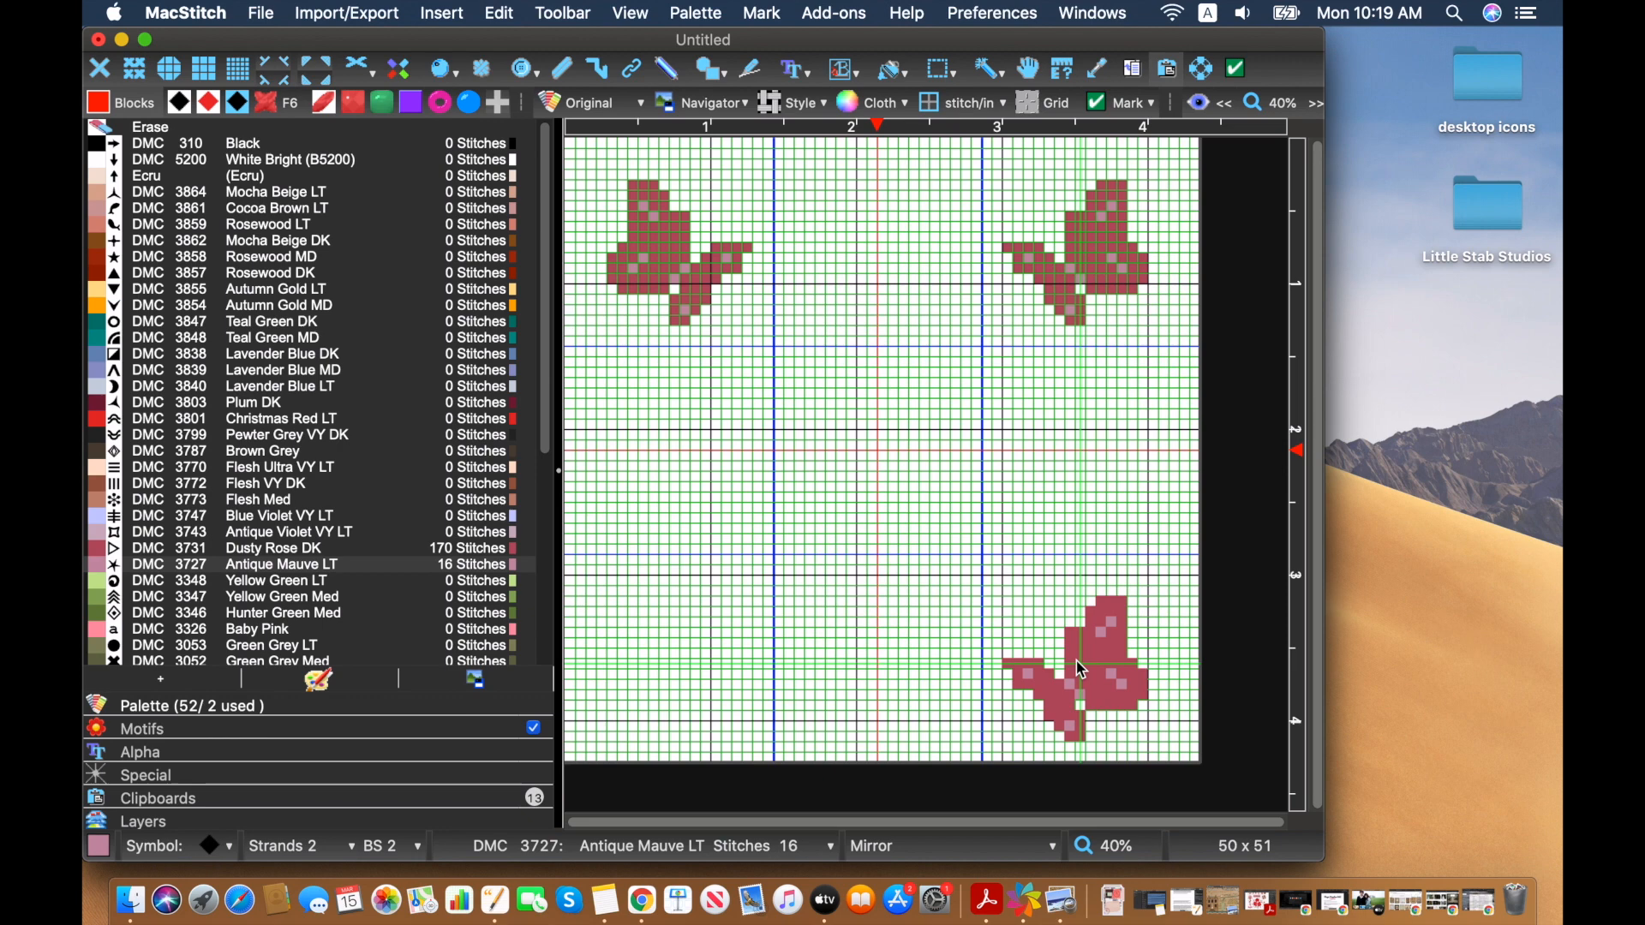
pyautogui.click(1082, 671)
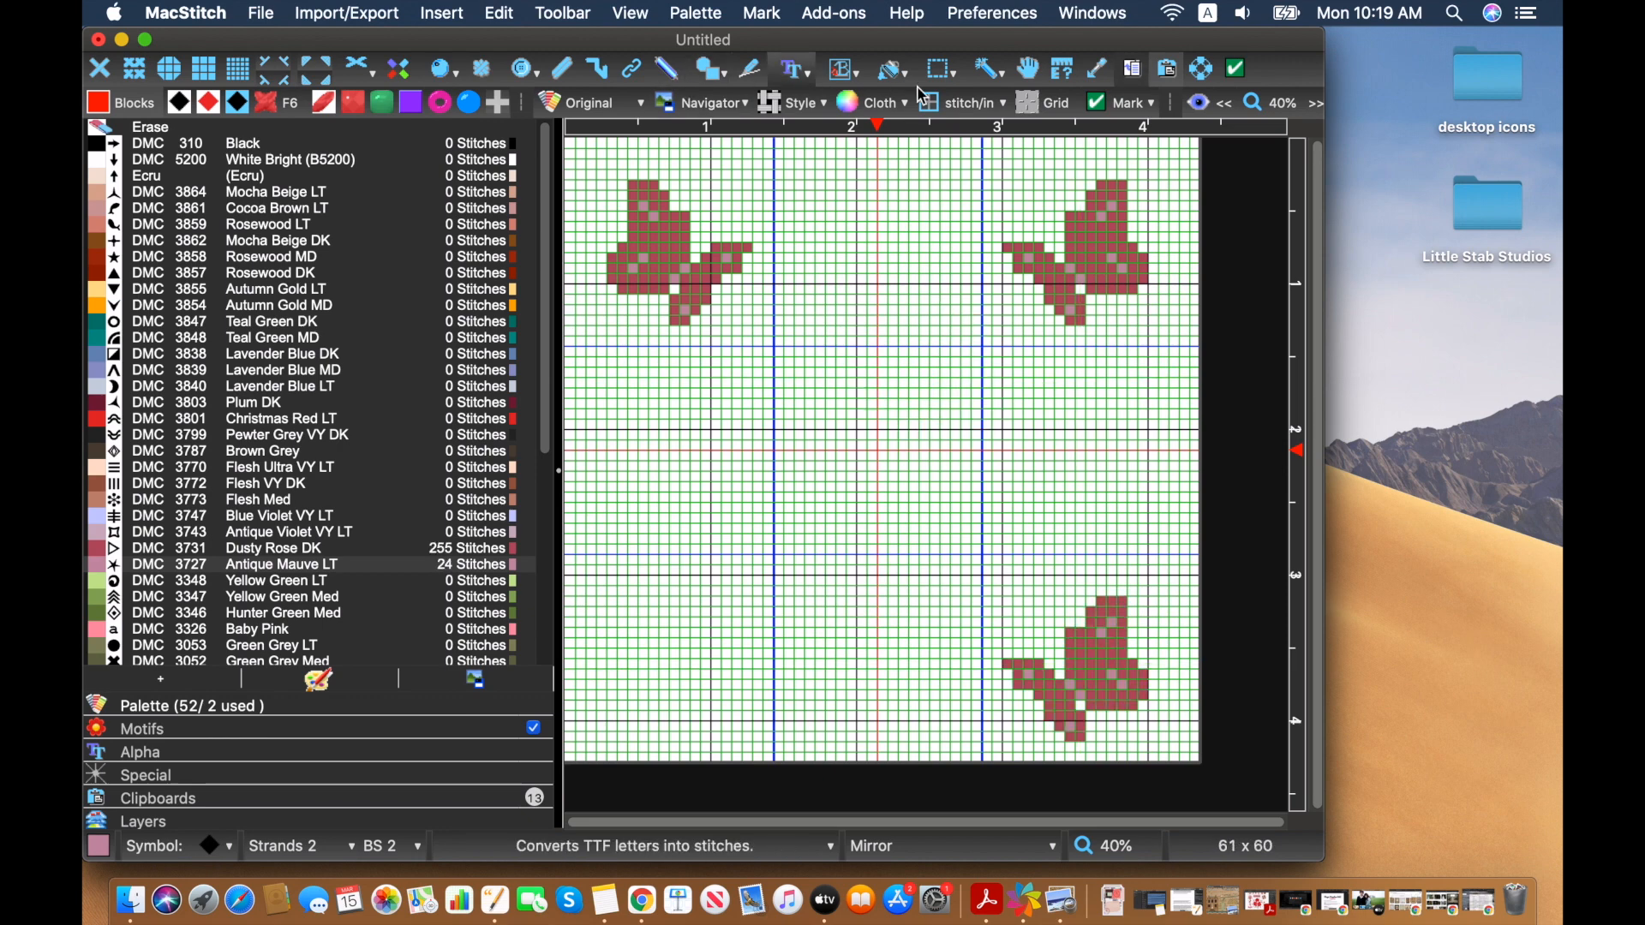
# Copy the upper-left butterfly and paste it into the lower-left corner section, level with the lower-right one
pyautogui.click(949, 72)
pyautogui.click(1028, 103)
pyautogui.moveTo(744, 199); pyautogui.dragTo(764, 161)
pyautogui.moveTo(636, 330); pyautogui.dragTo(596, 346)
pyautogui.click(662, 360)
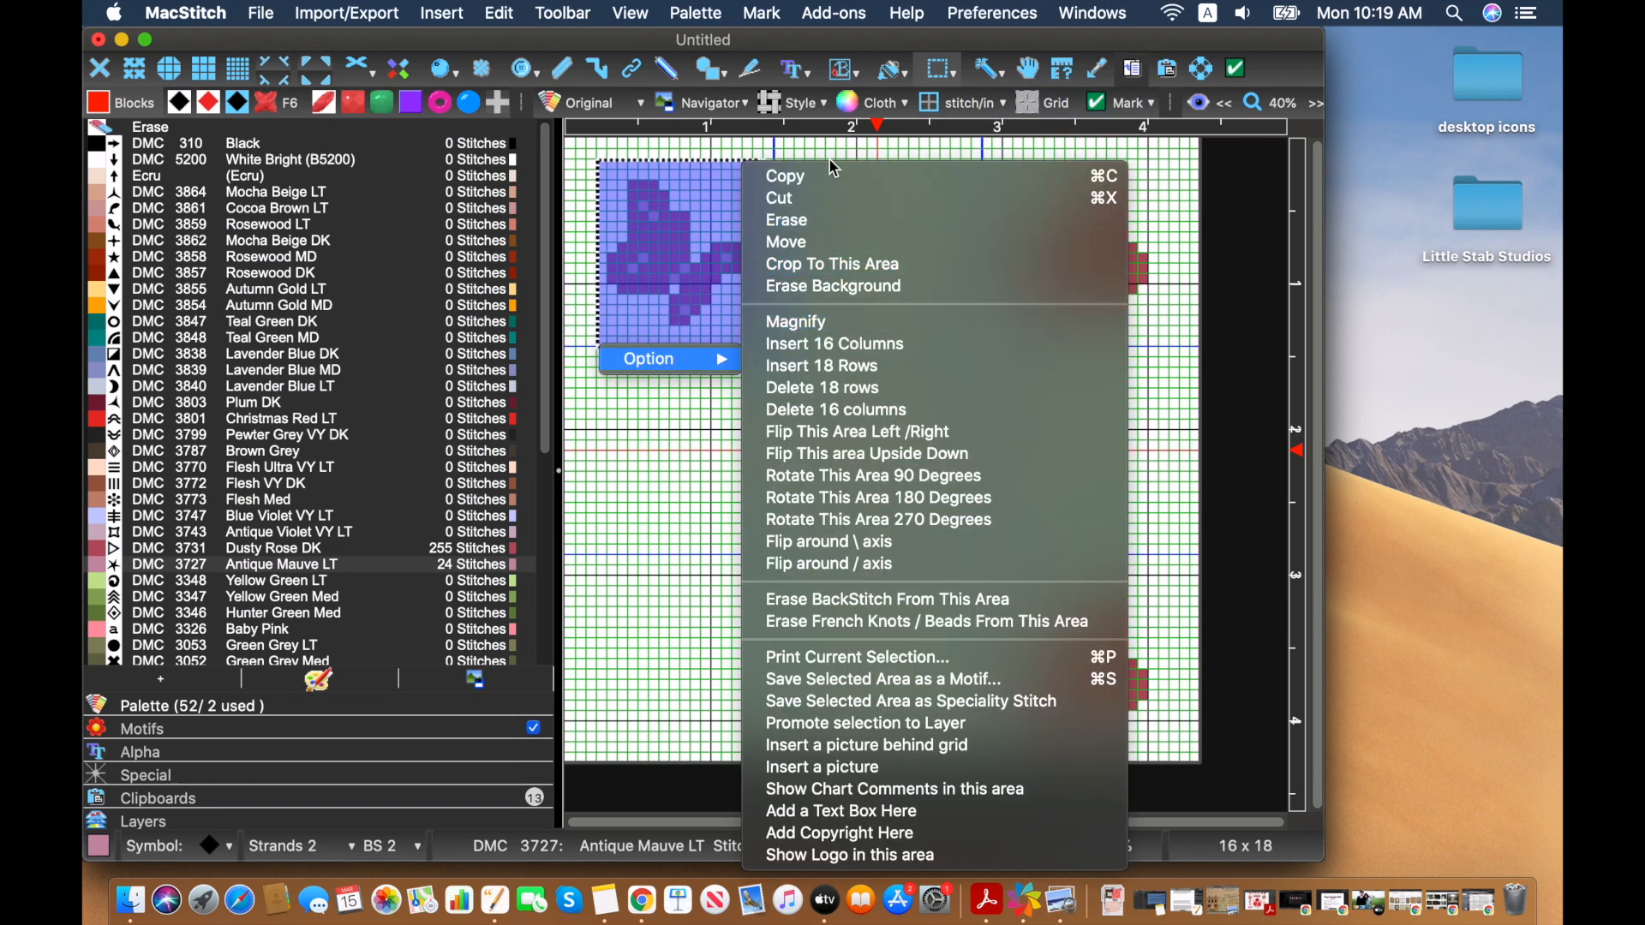
pyautogui.click(829, 171)
pyautogui.click(500, 13)
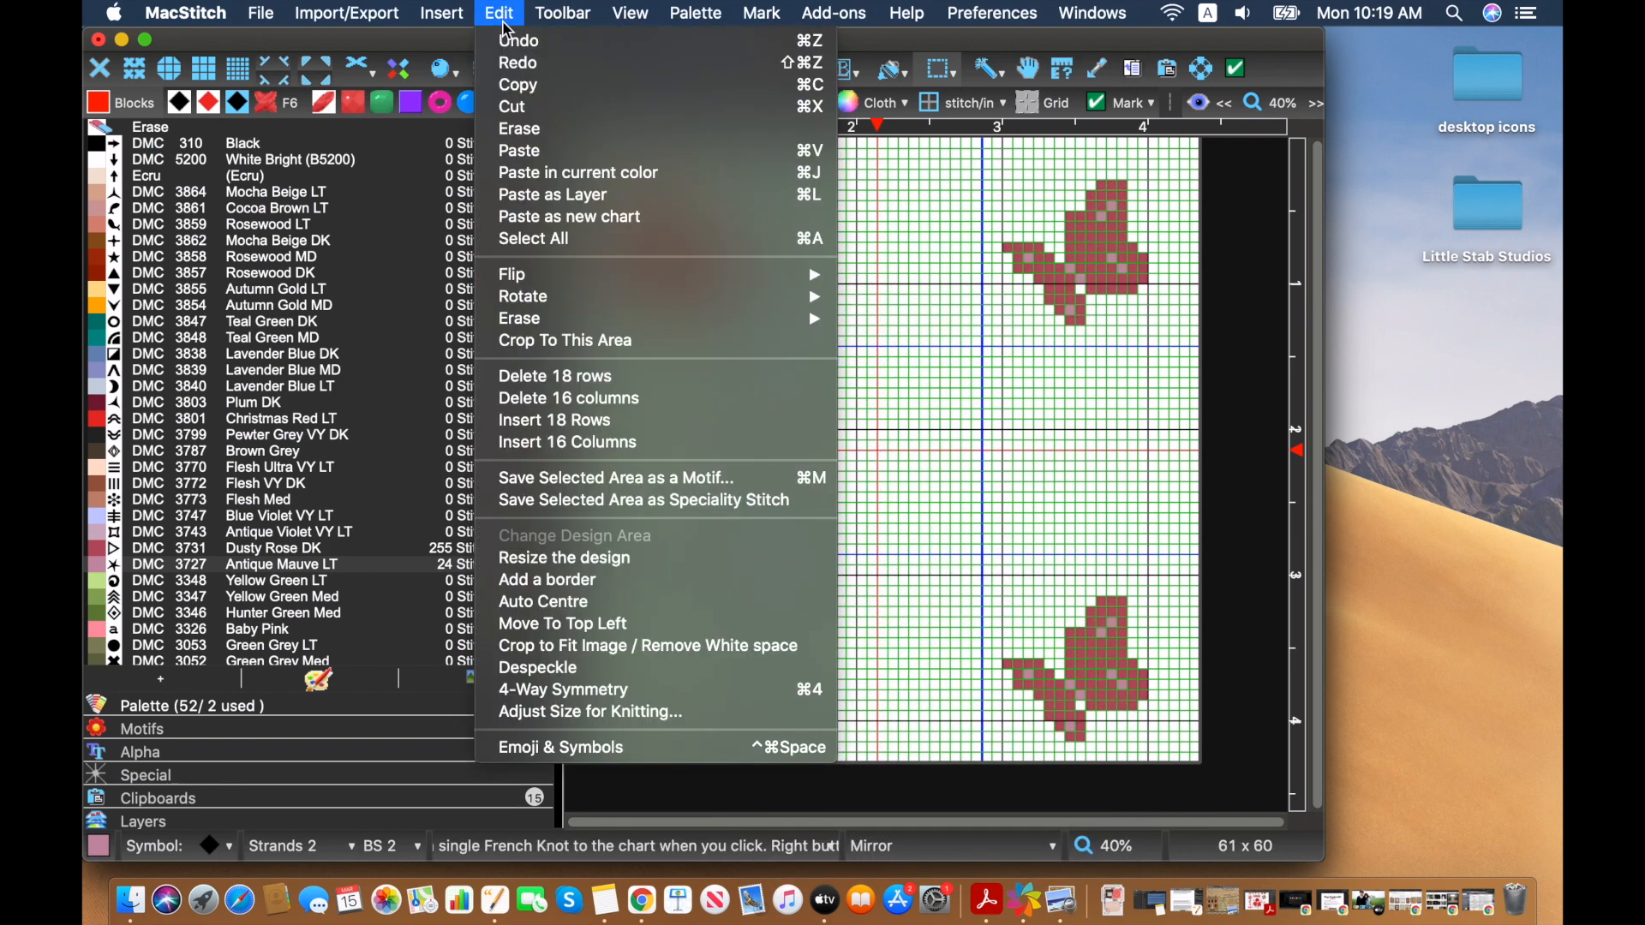
pyautogui.click(535, 151)
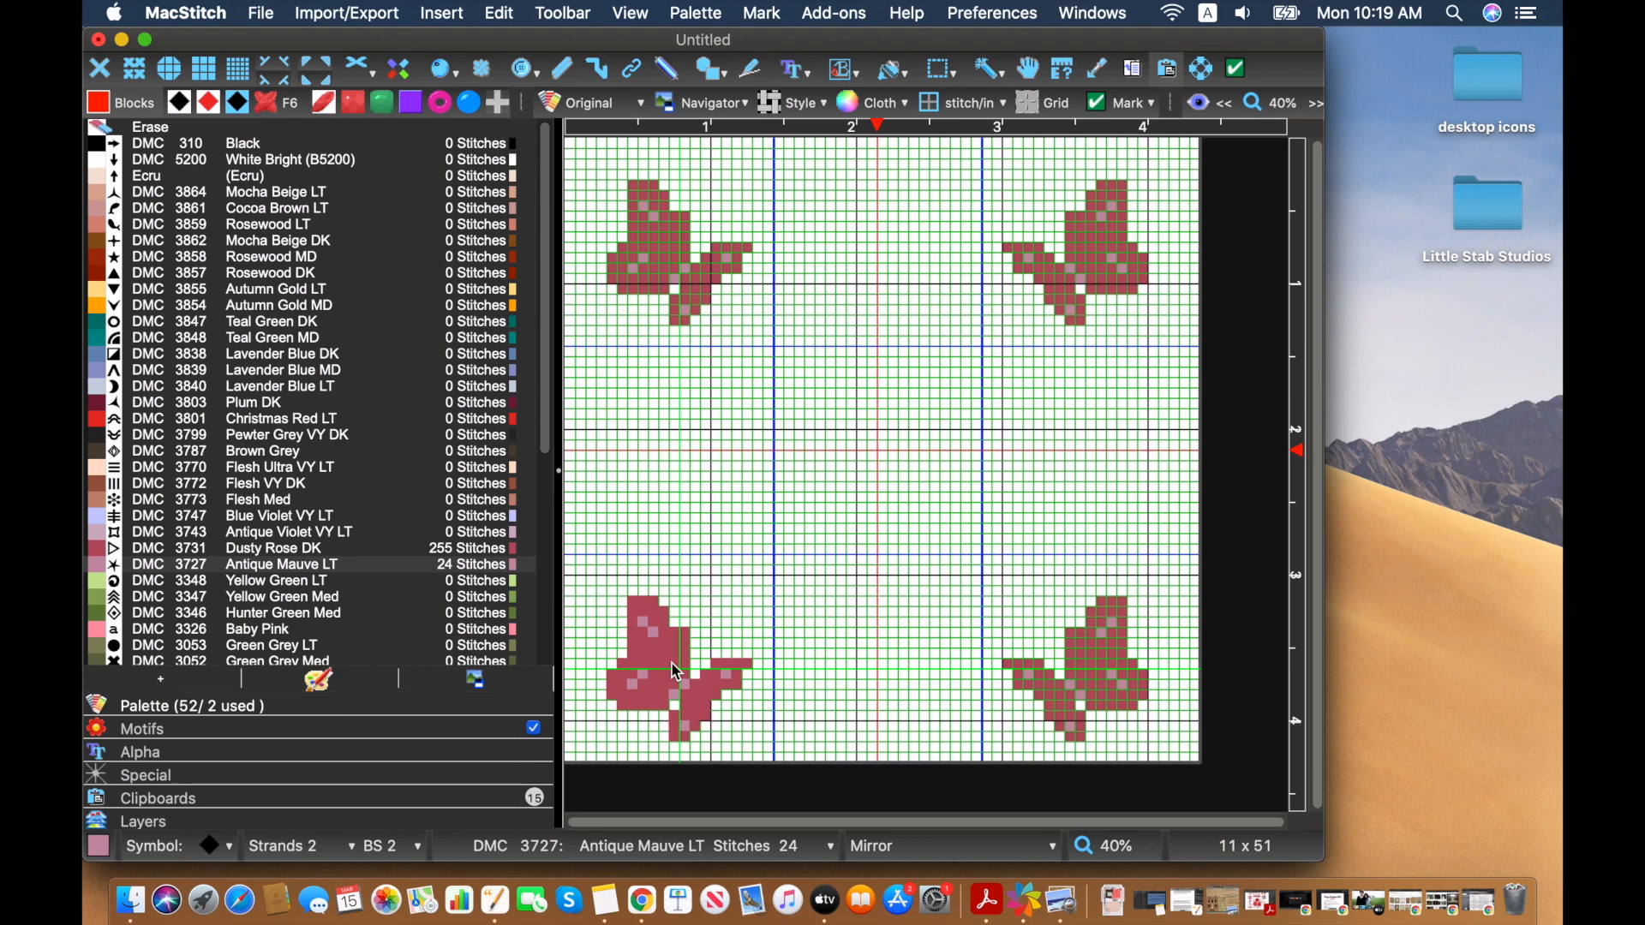
pyautogui.click(672, 663)
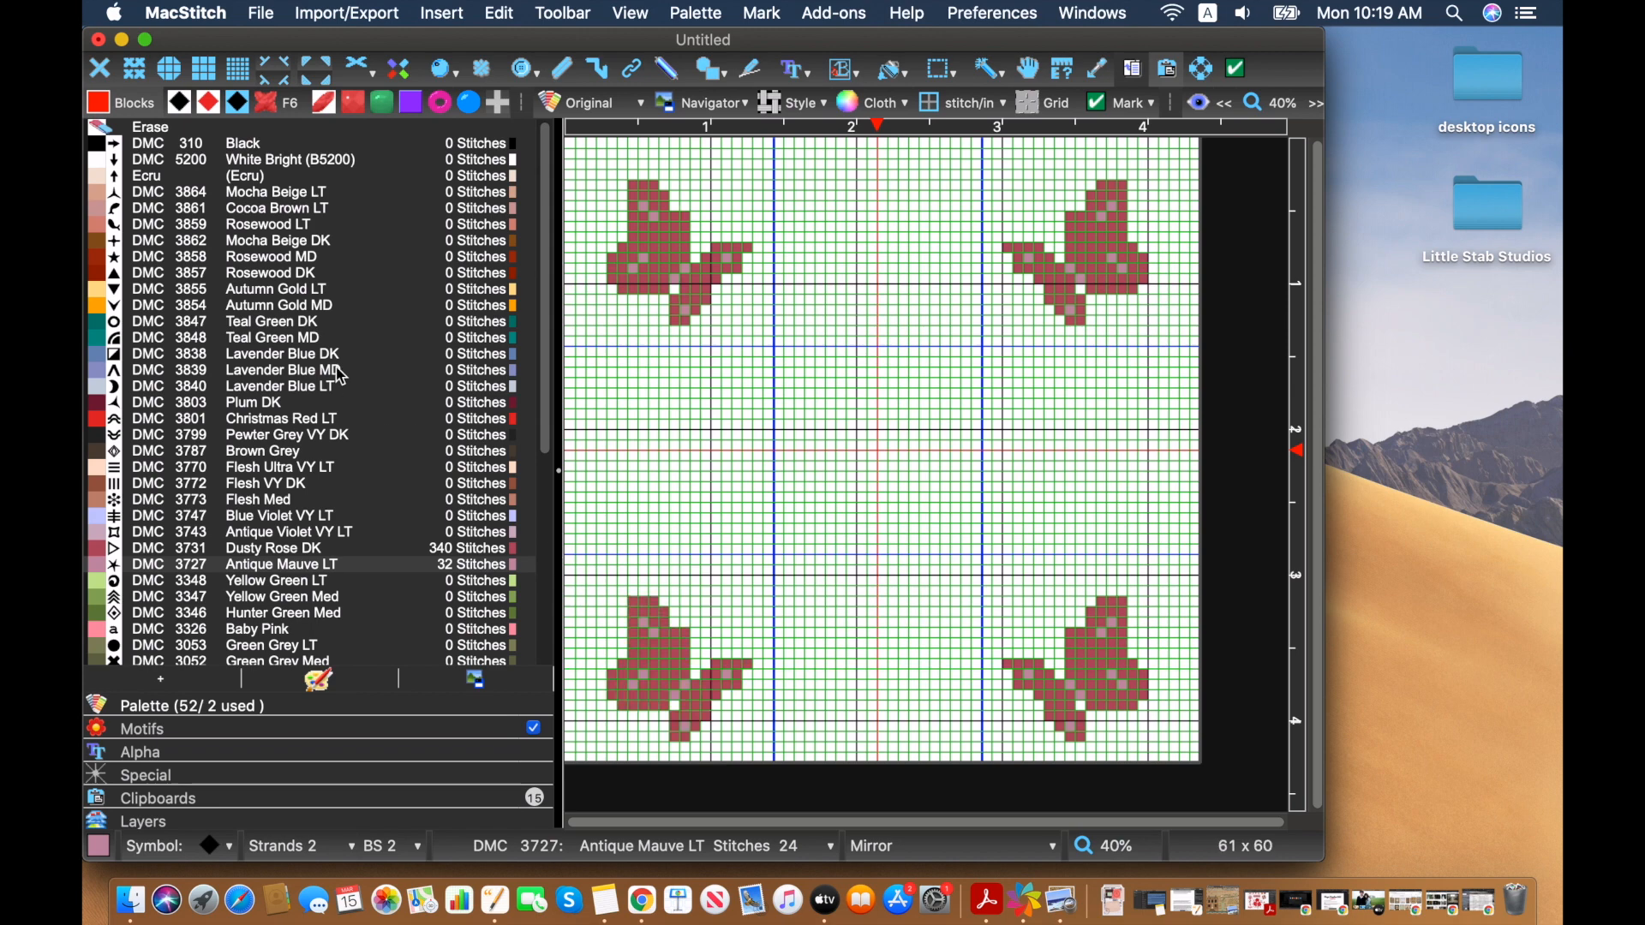
pyautogui.press('super+v')
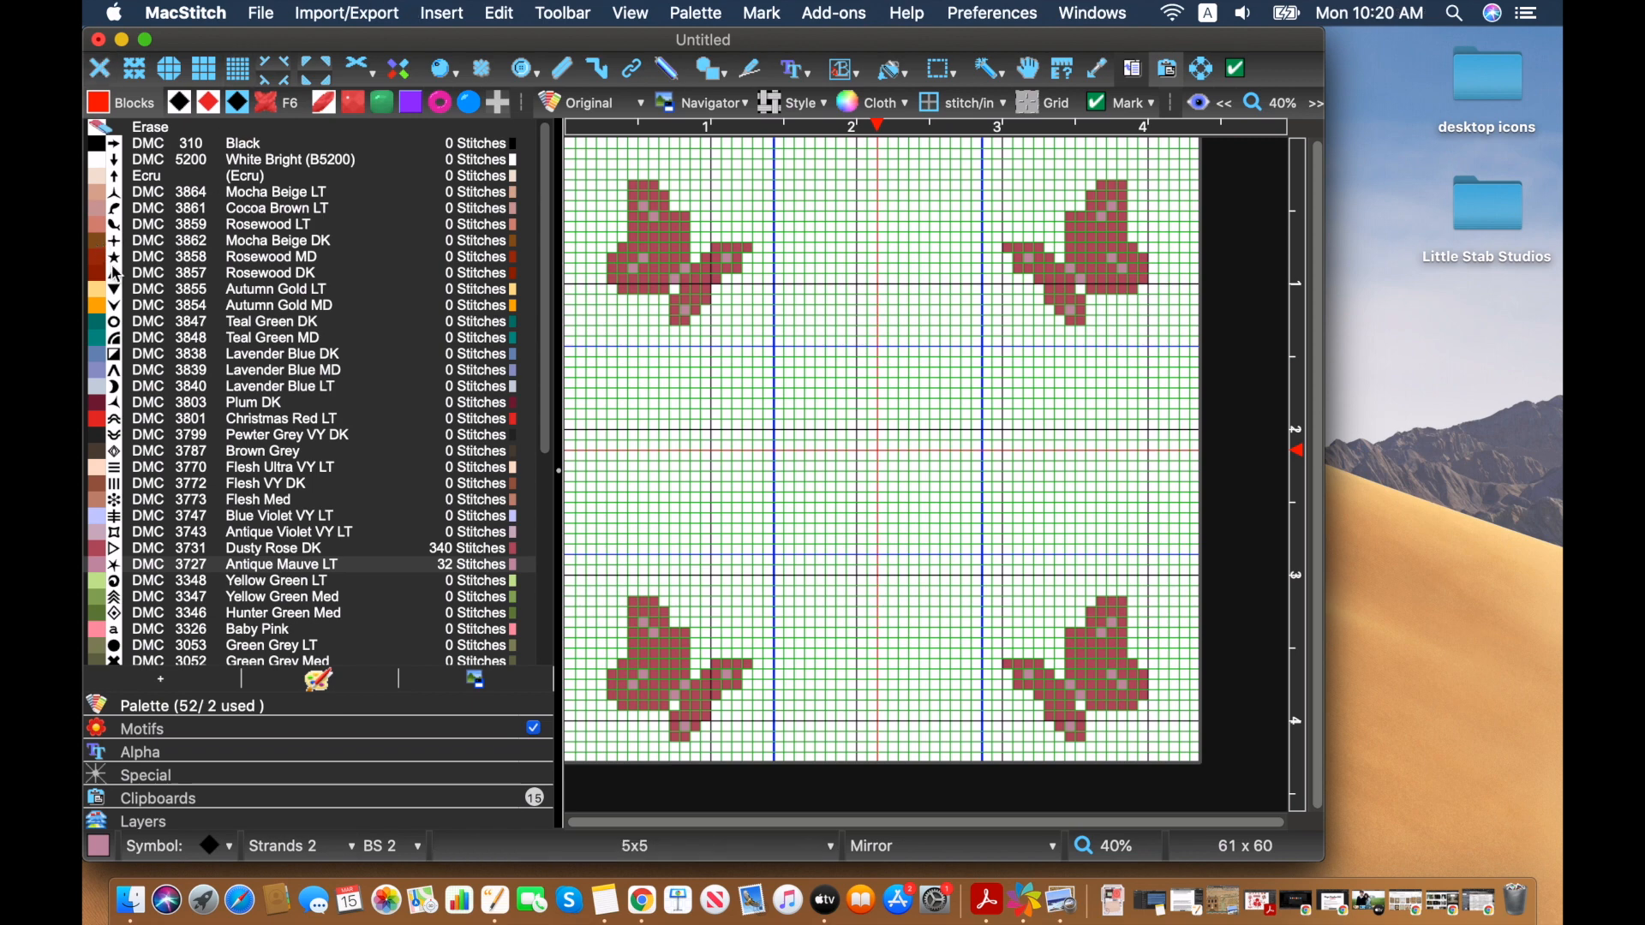
# Place single stitches in DMC 3747 Blue Violet VY LT, forming a dotted arch across the upper-middle section between the butterflies
pyautogui.click(147, 208)
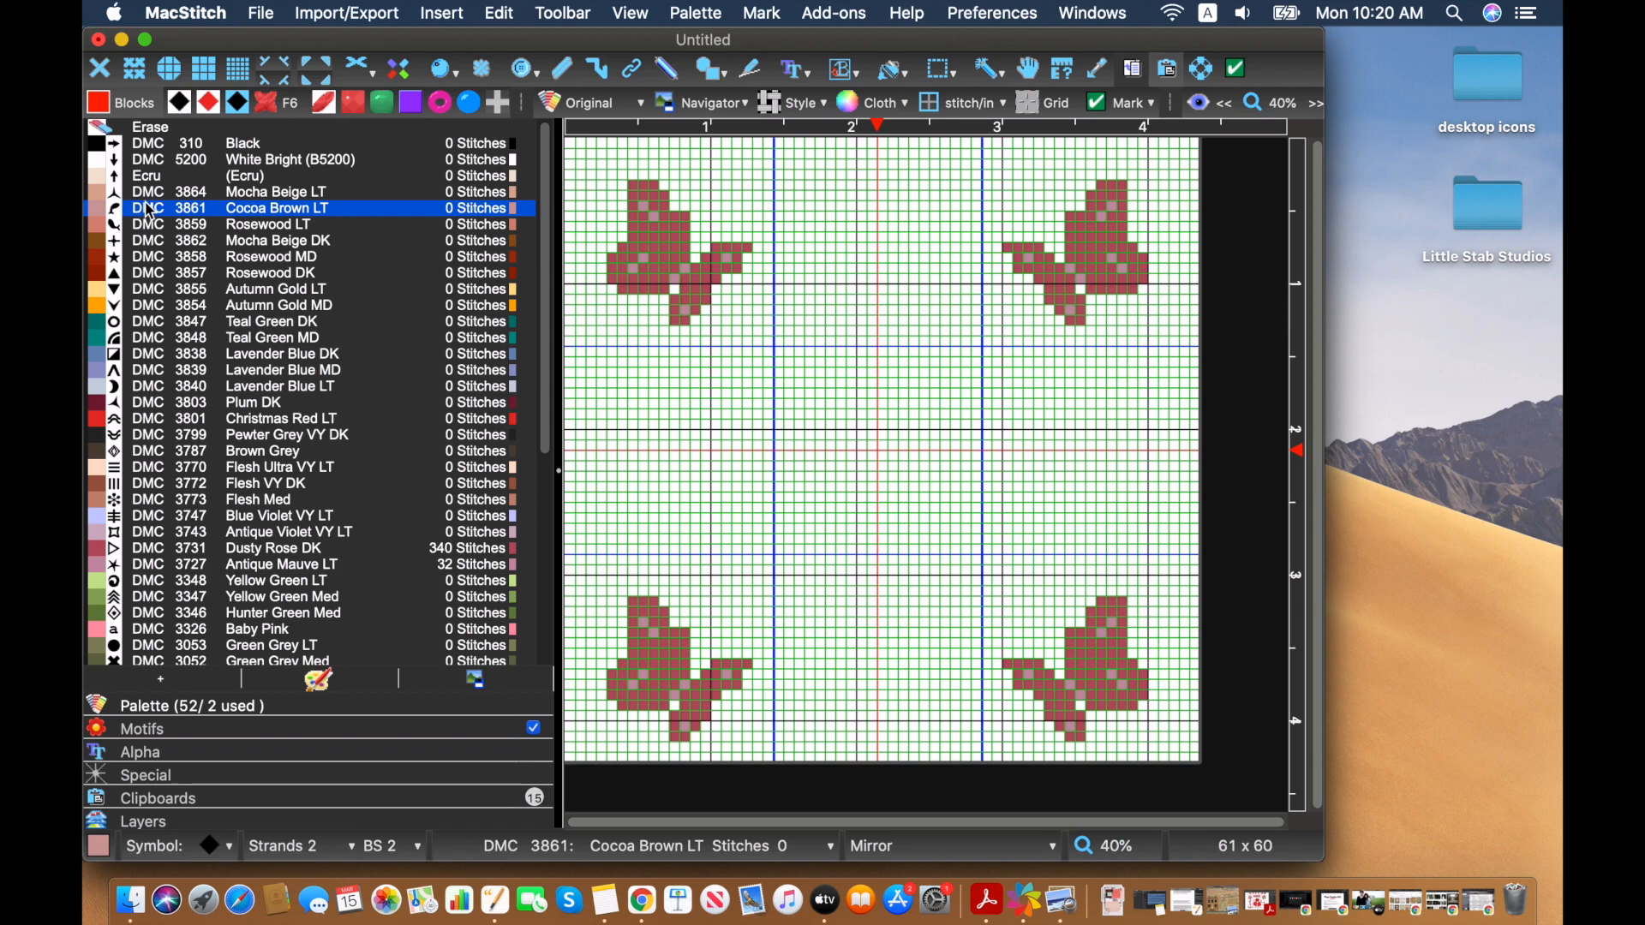
pyautogui.click(242, 517)
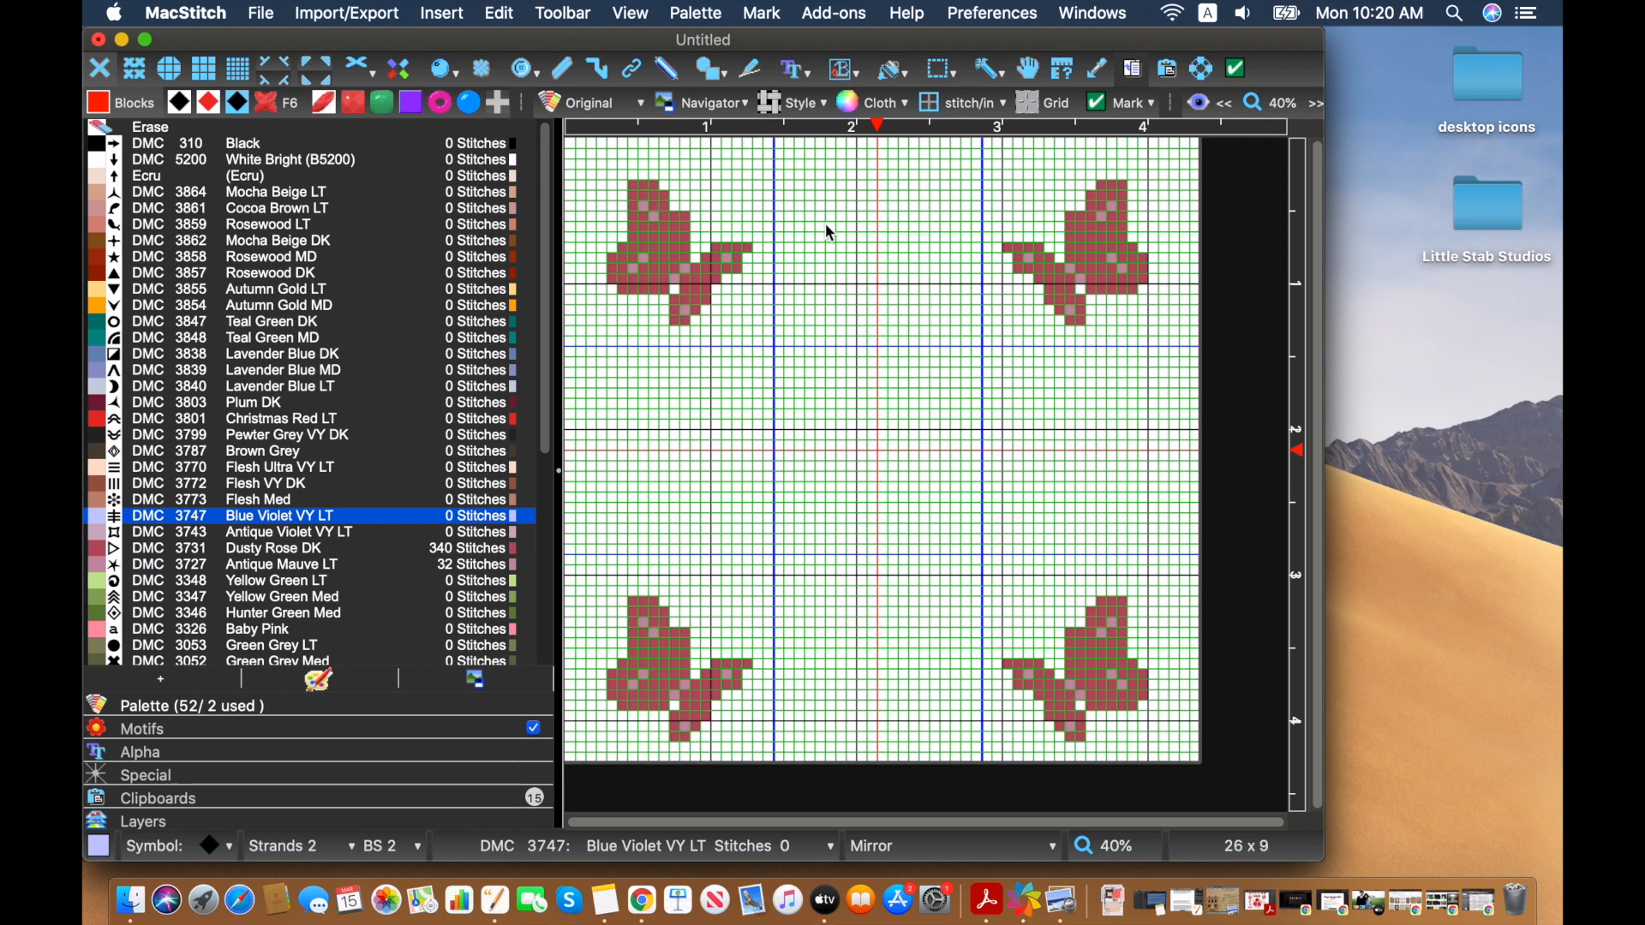
pyautogui.click(789, 286)
pyautogui.click(809, 287)
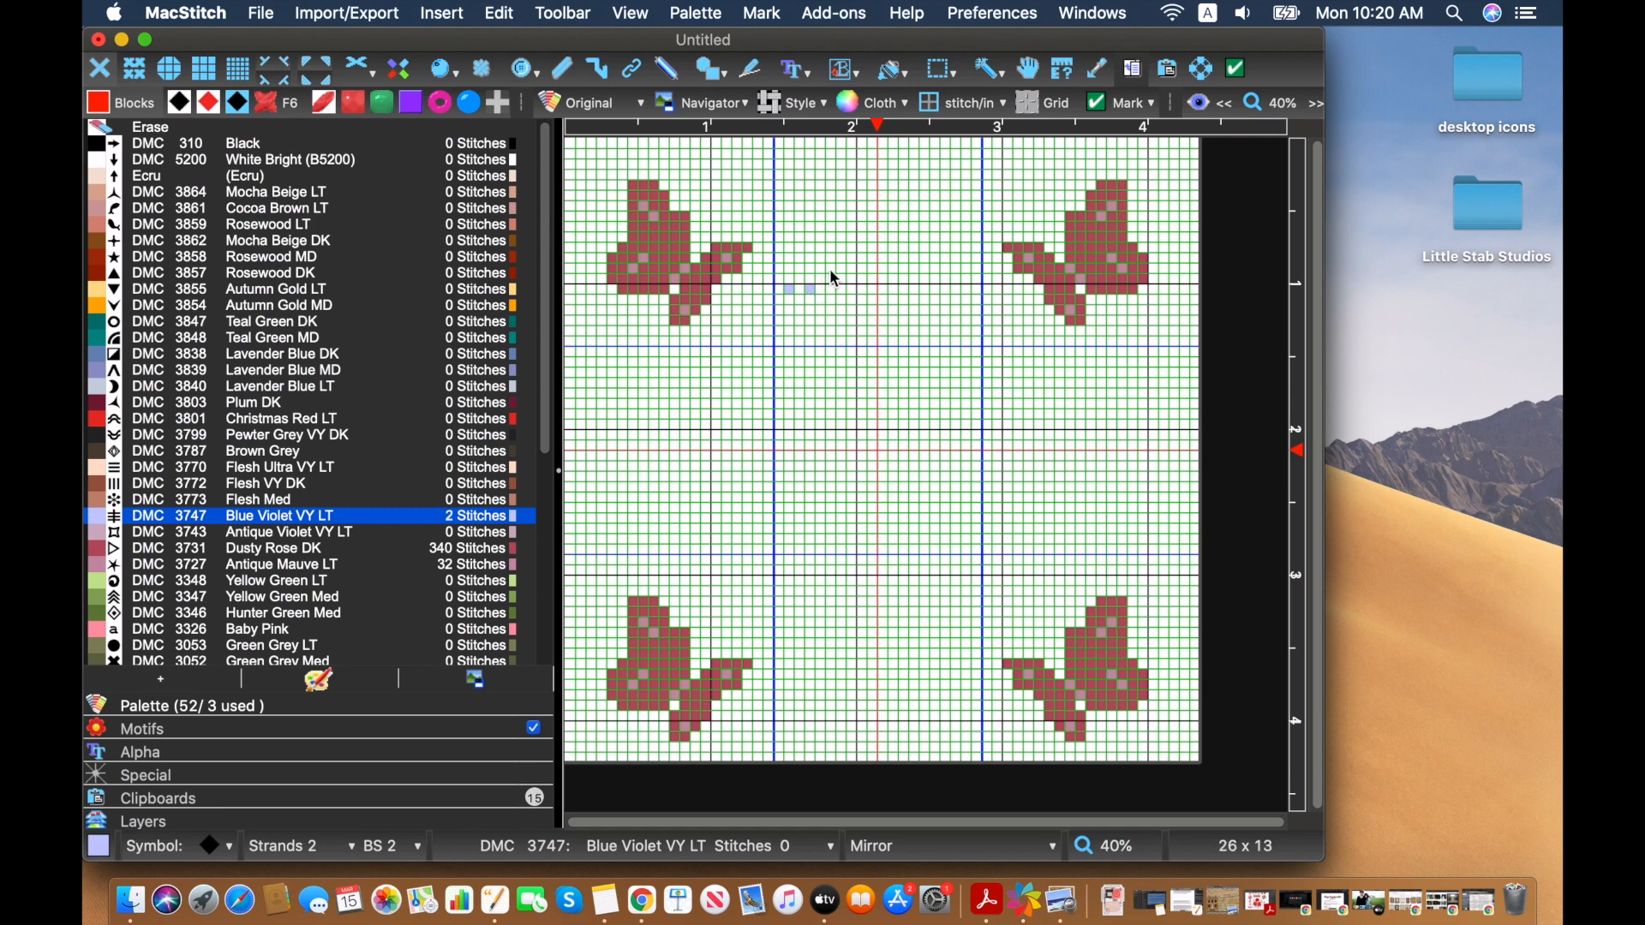
pyautogui.click(830, 270)
pyautogui.click(851, 257)
pyautogui.click(873, 237)
pyautogui.click(892, 237)
pyautogui.click(914, 248)
pyautogui.click(934, 266)
pyautogui.click(957, 281)
pyautogui.click(975, 297)
# Undo the last few arch stitches and re-place the descending half to mirror the ascending half, ending in two level stitches
pyautogui.press('super+z')
pyautogui.press('super+z')
pyautogui.press('super+z')
pyautogui.press('super+z')
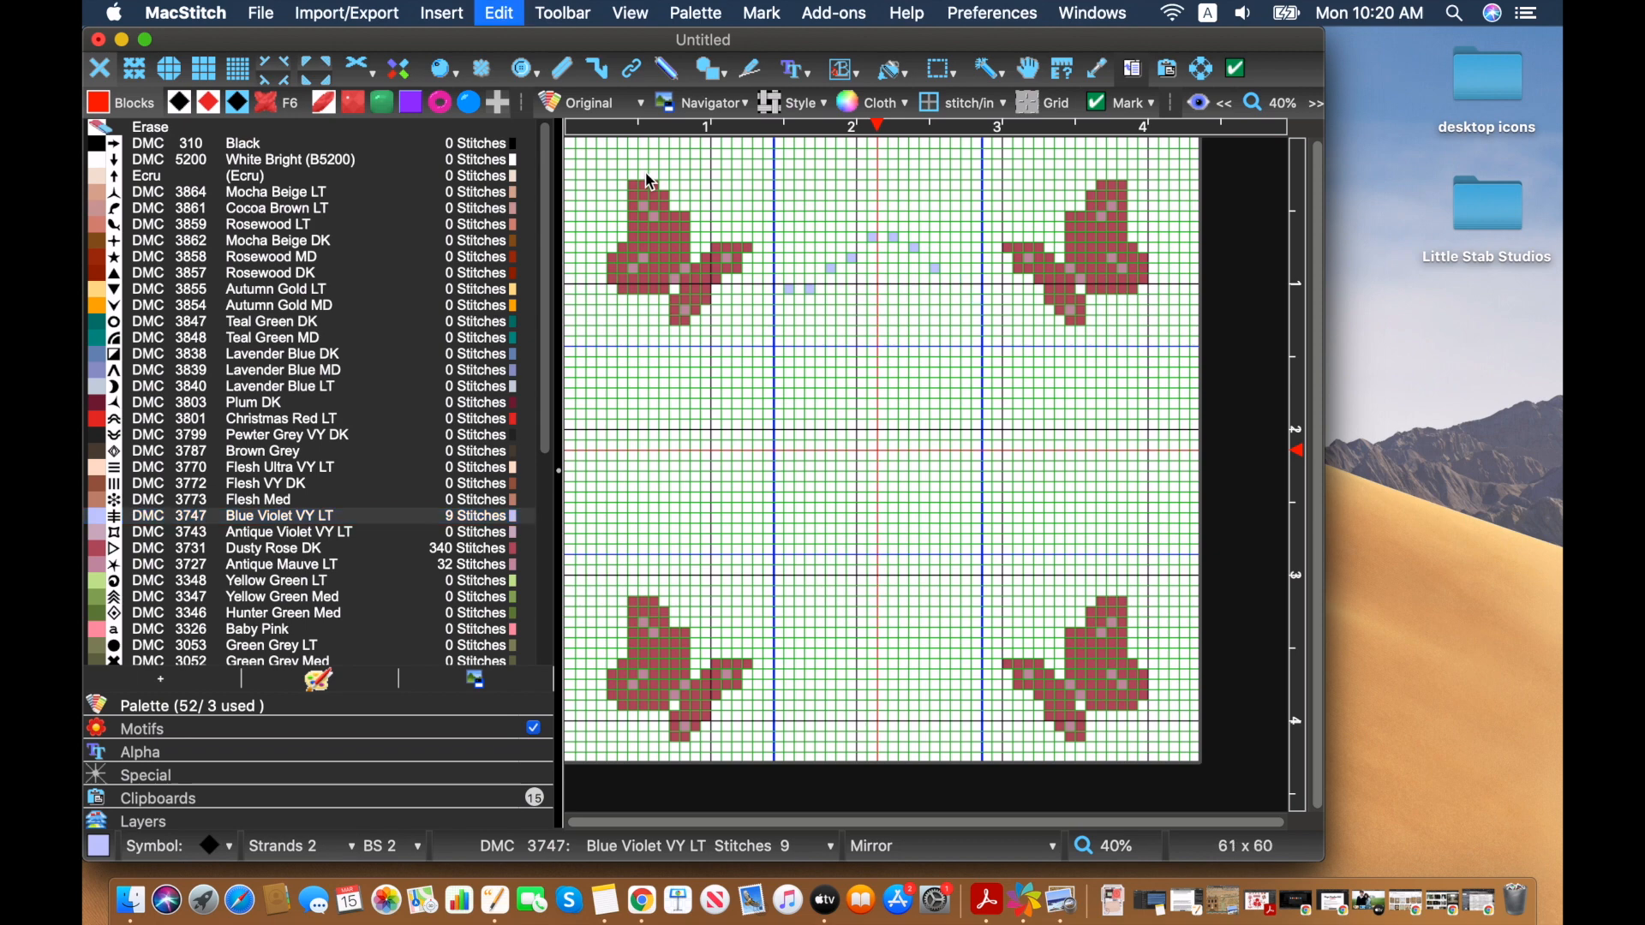
pyautogui.click(913, 257)
pyautogui.click(936, 268)
pyautogui.click(963, 289)
pyautogui.click(946, 289)
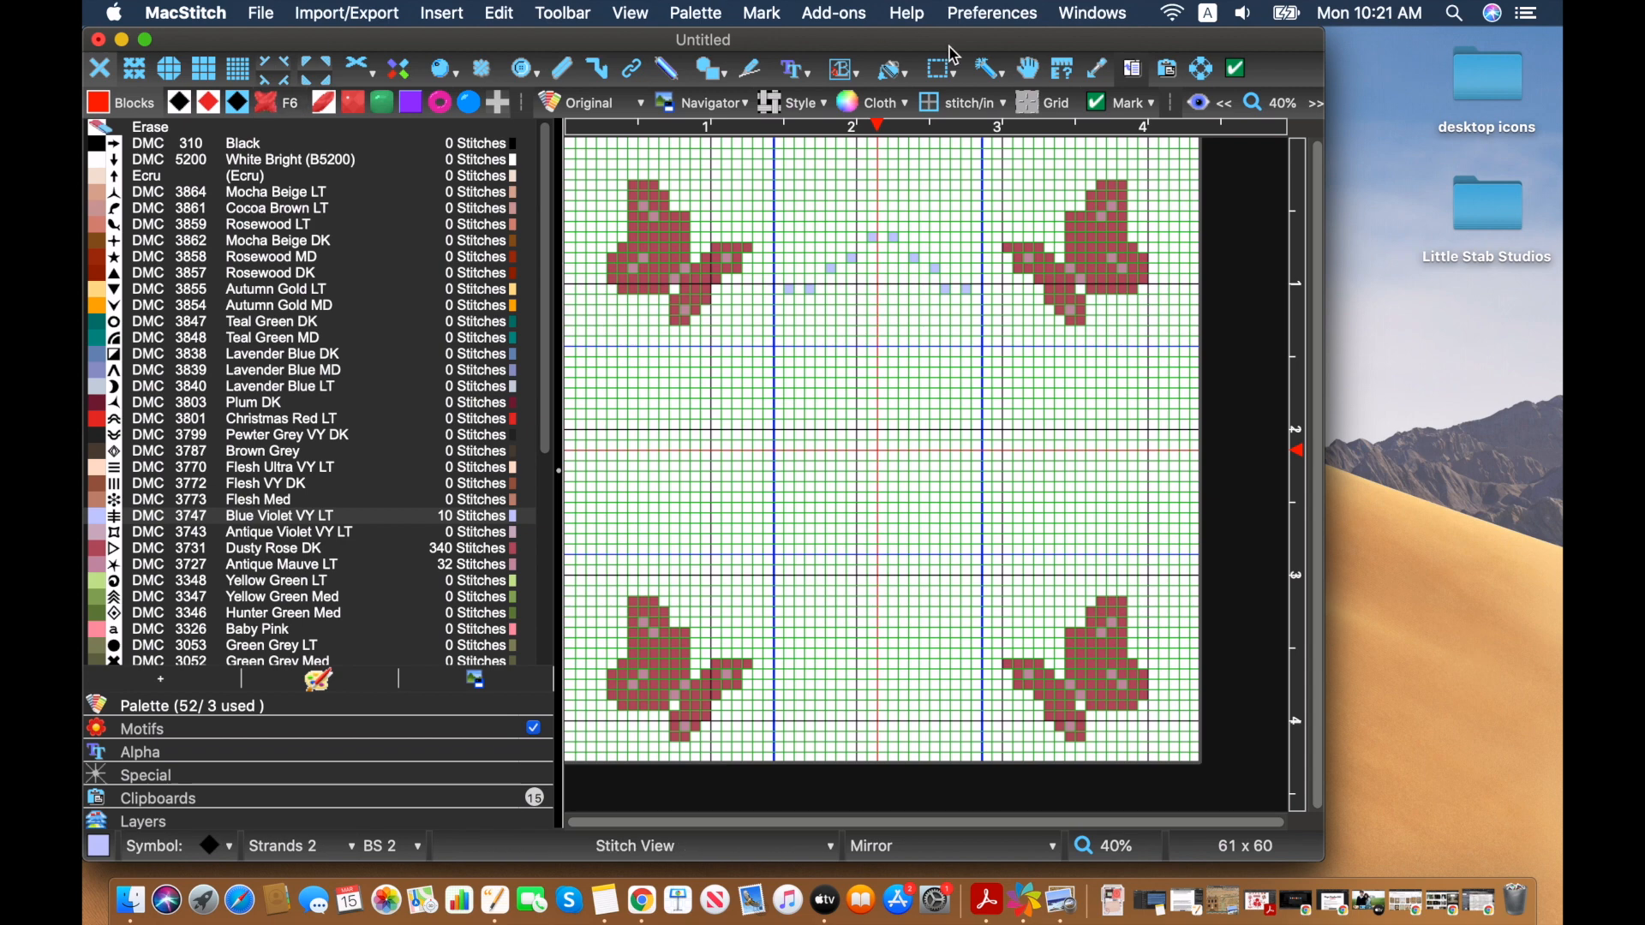
# Select the dotted arch in the upper-middle section, rotate it 90 degrees and place the copy in the right-middle section
pyautogui.click(924, 74)
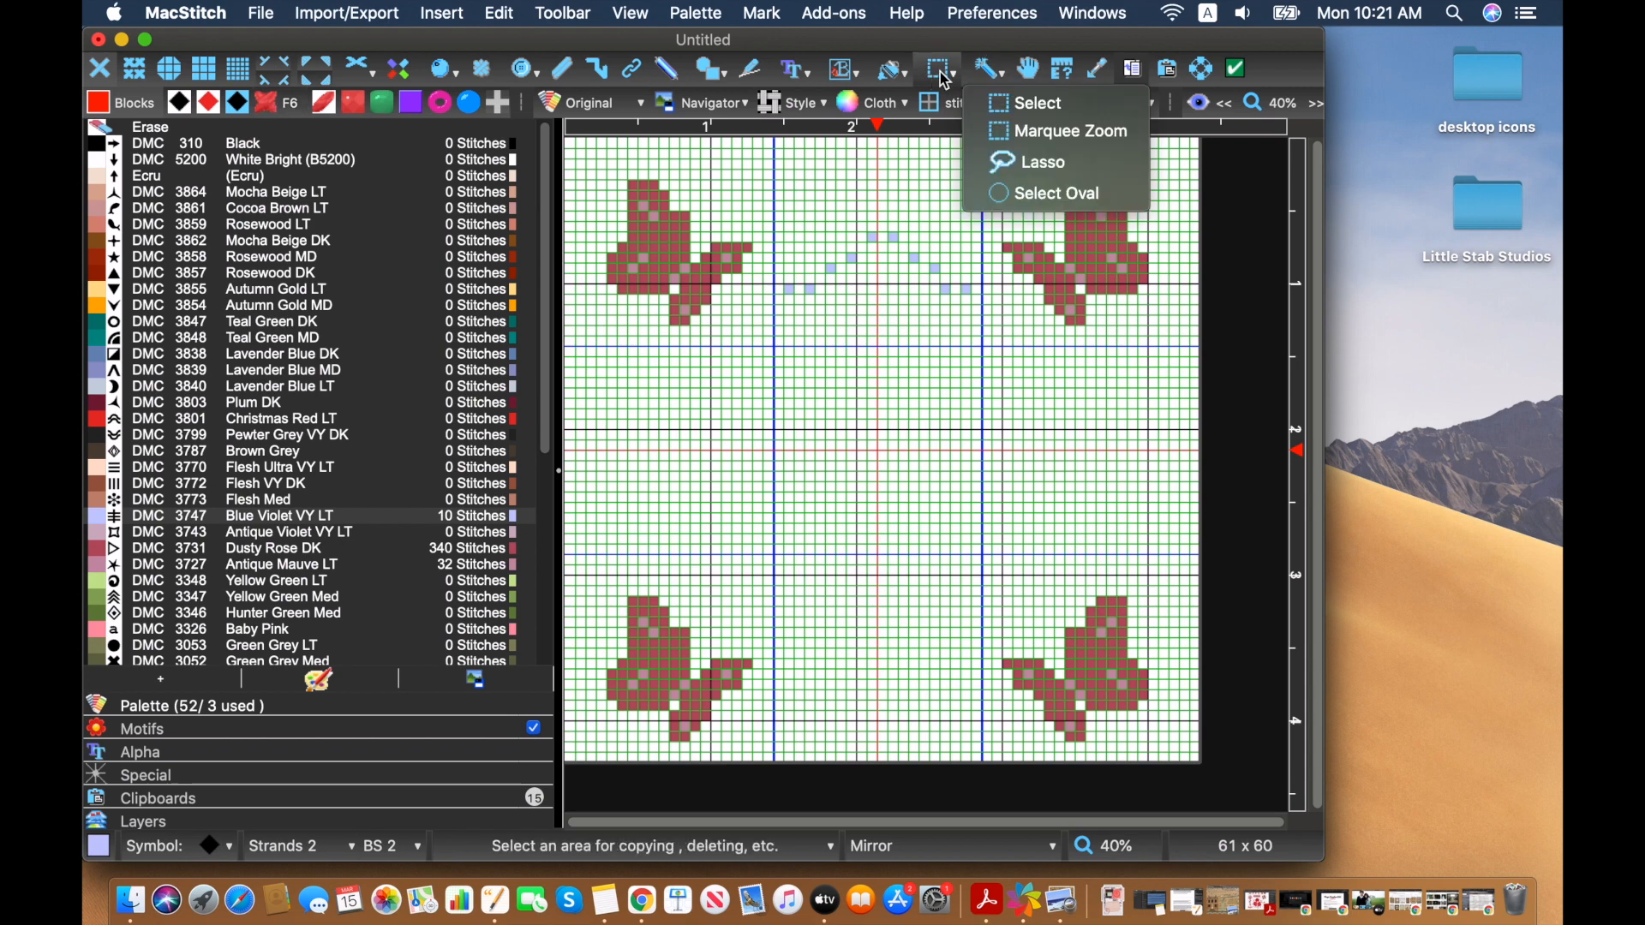
pyautogui.click(980, 105)
pyautogui.moveTo(981, 210); pyautogui.dragTo(778, 339)
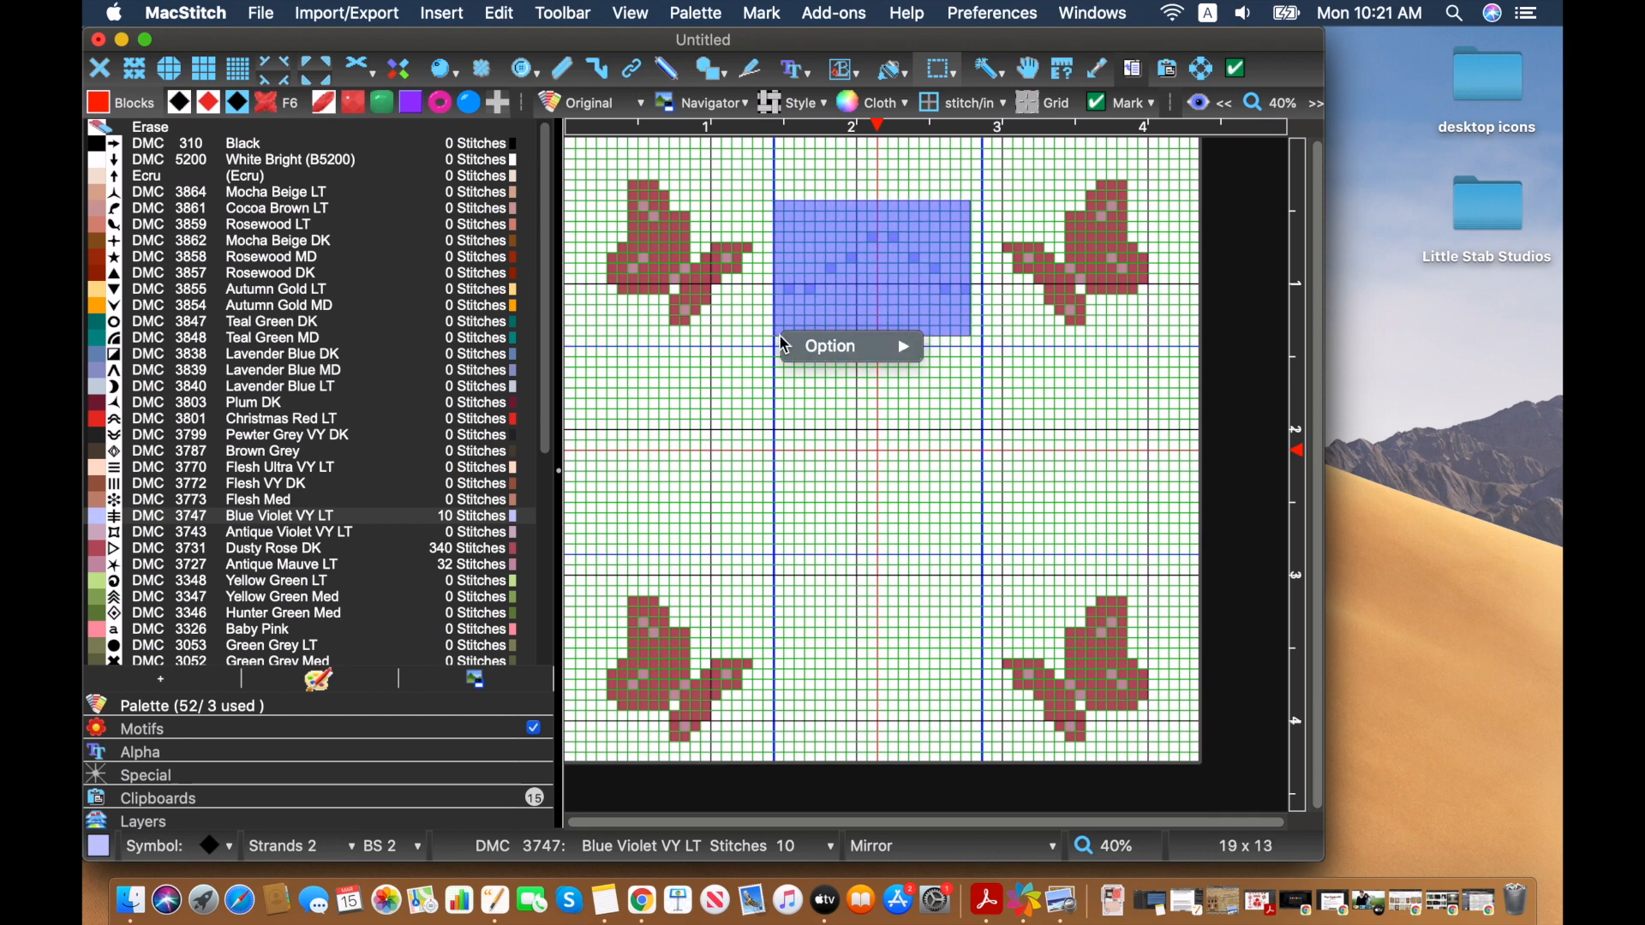
pyautogui.click(822, 347)
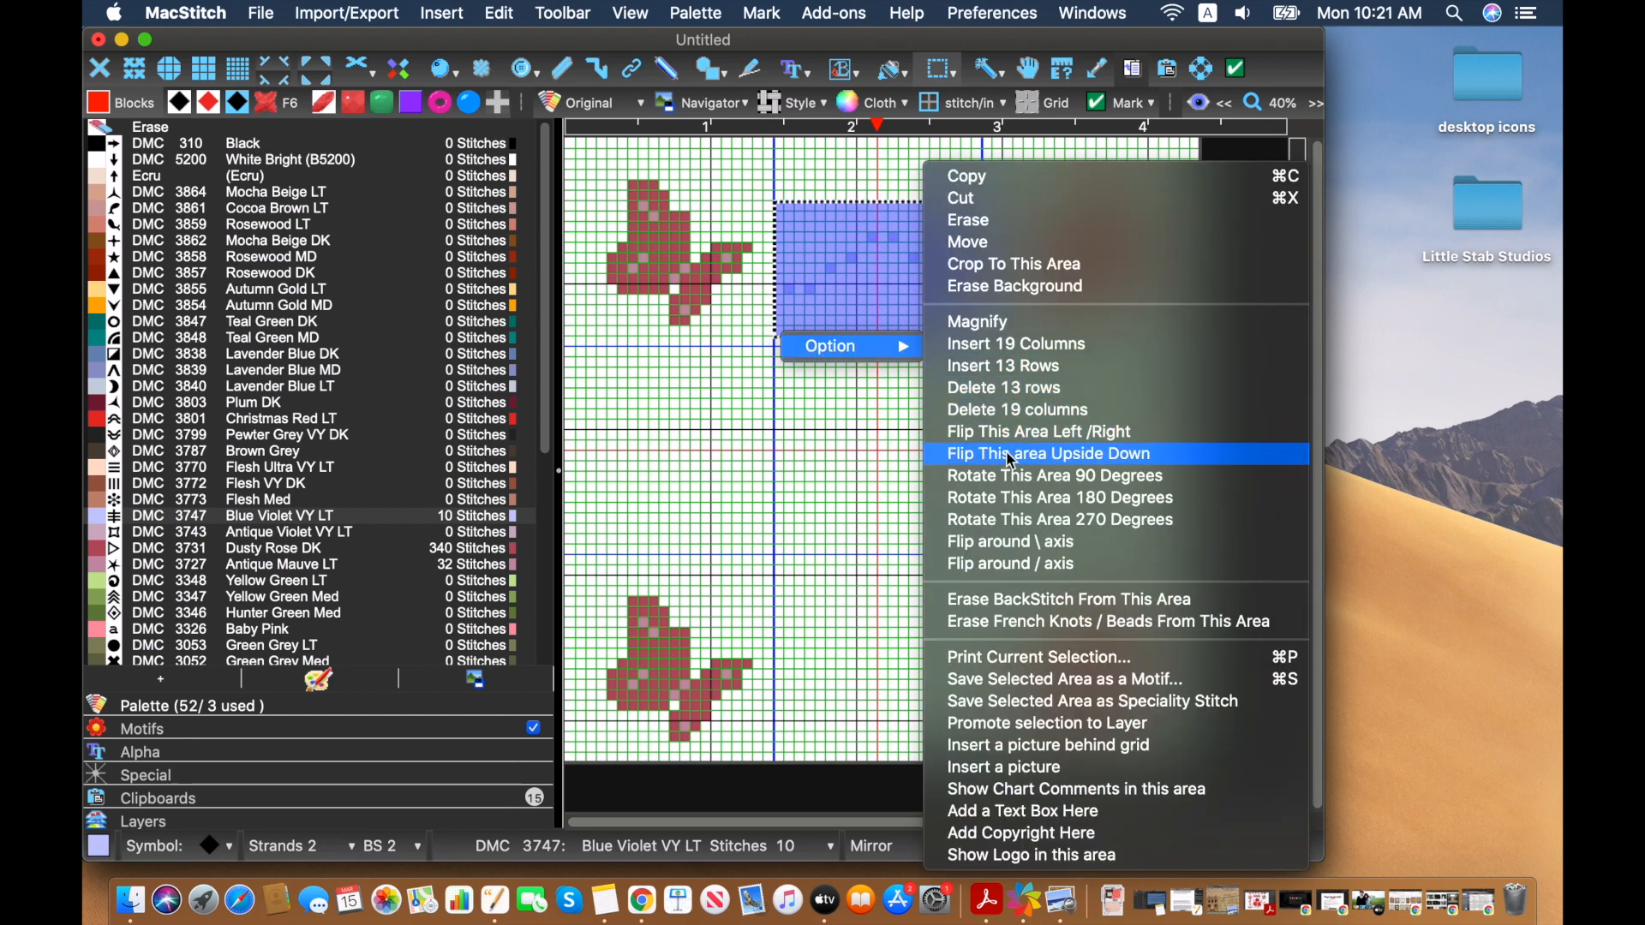
pyautogui.click(1013, 476)
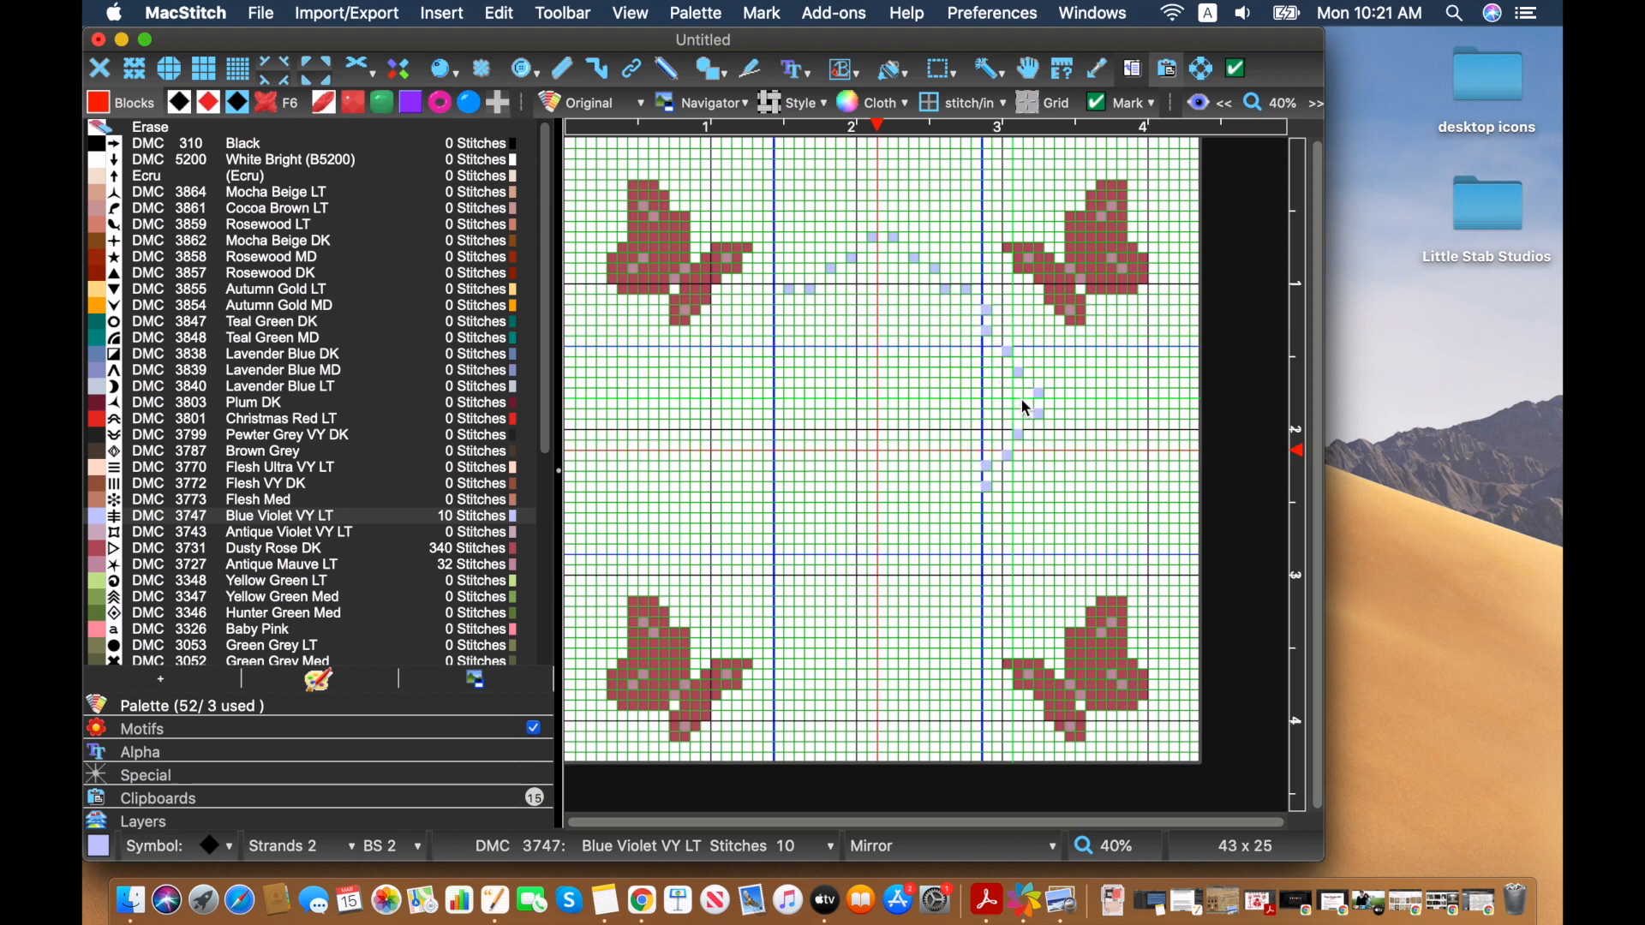
pyautogui.click(1057, 448)
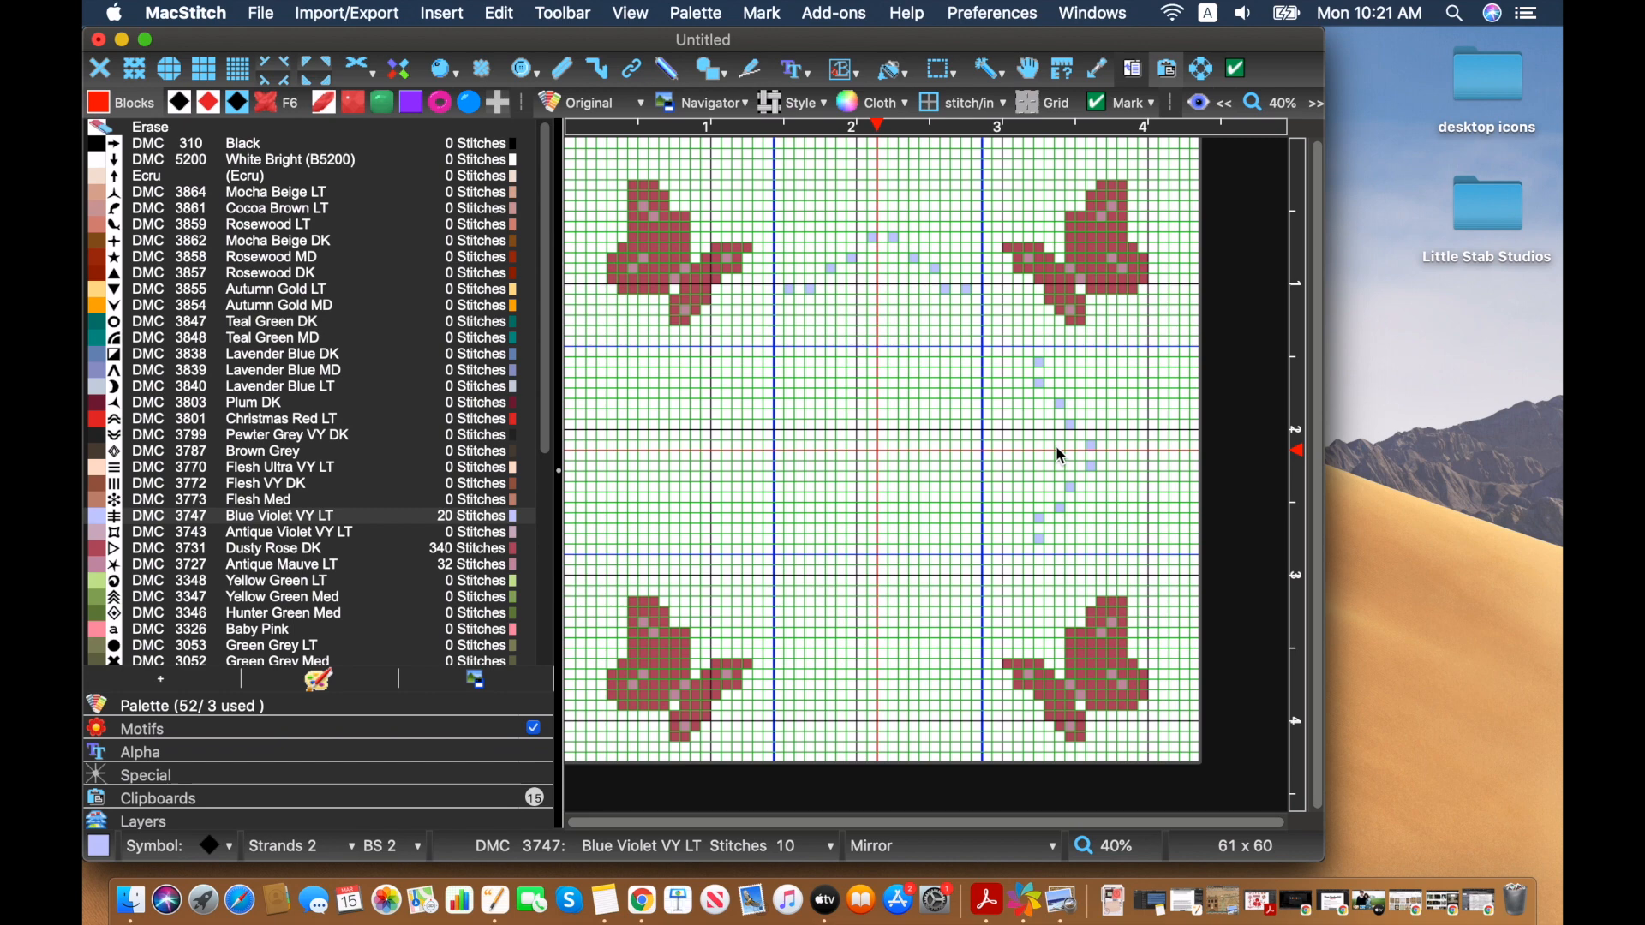
# Select the right-middle arch, rotate it 90 degrees and place the copy in the lower-middle section, curving downward
pyautogui.click(942, 70)
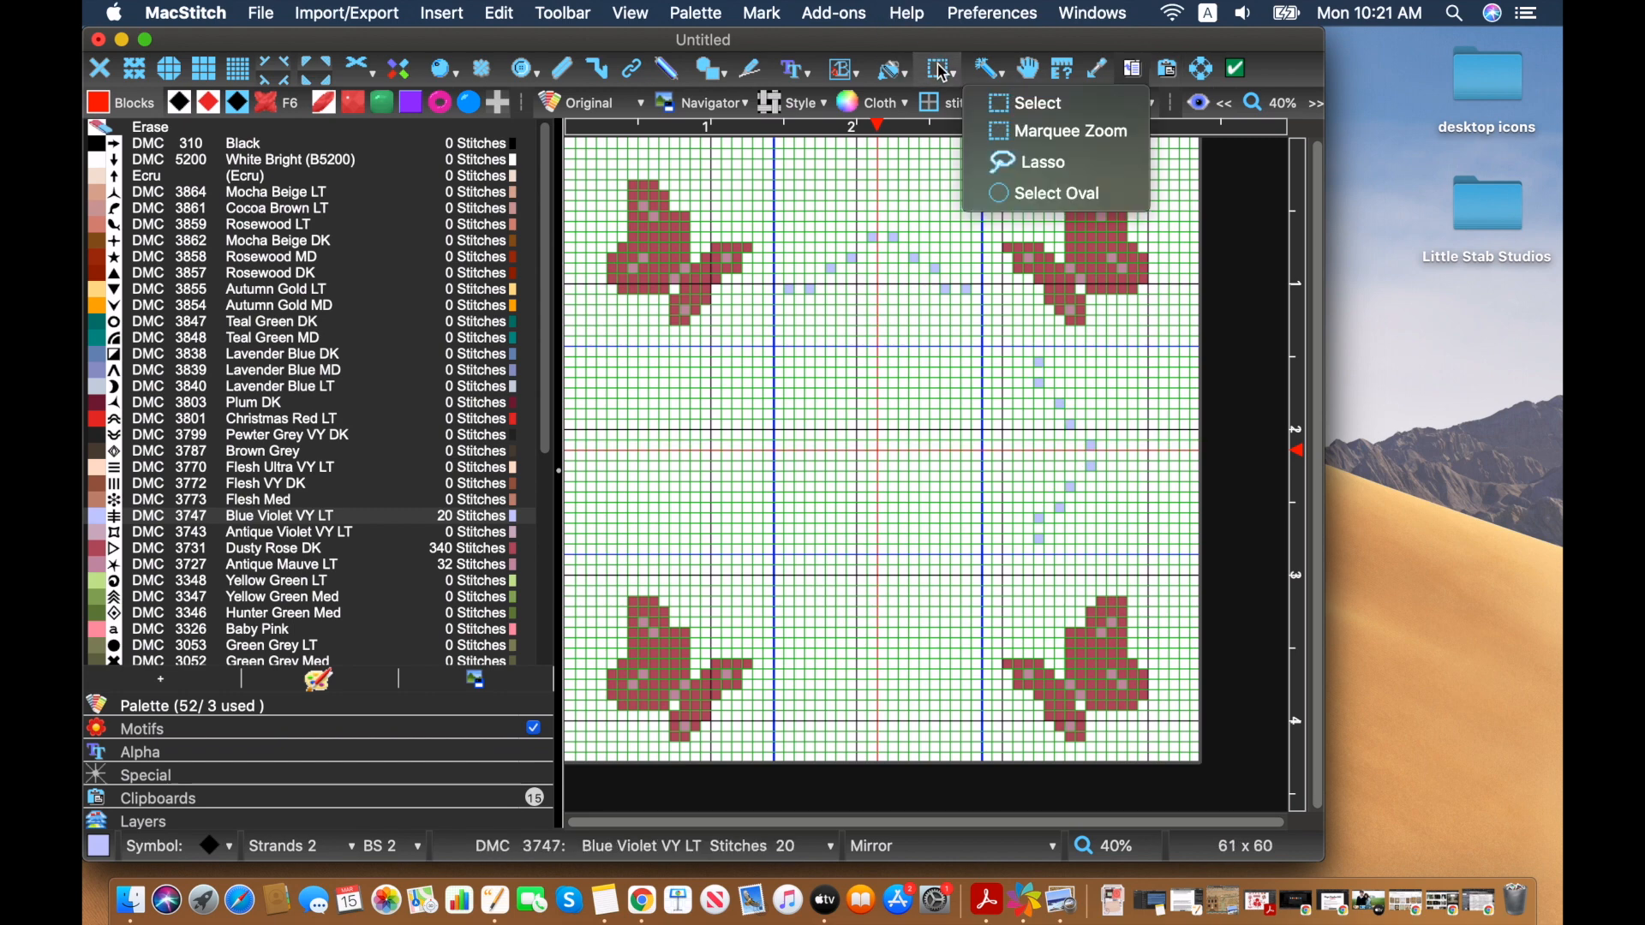
pyautogui.click(985, 105)
pyautogui.moveTo(1141, 350); pyautogui.dragTo(994, 553)
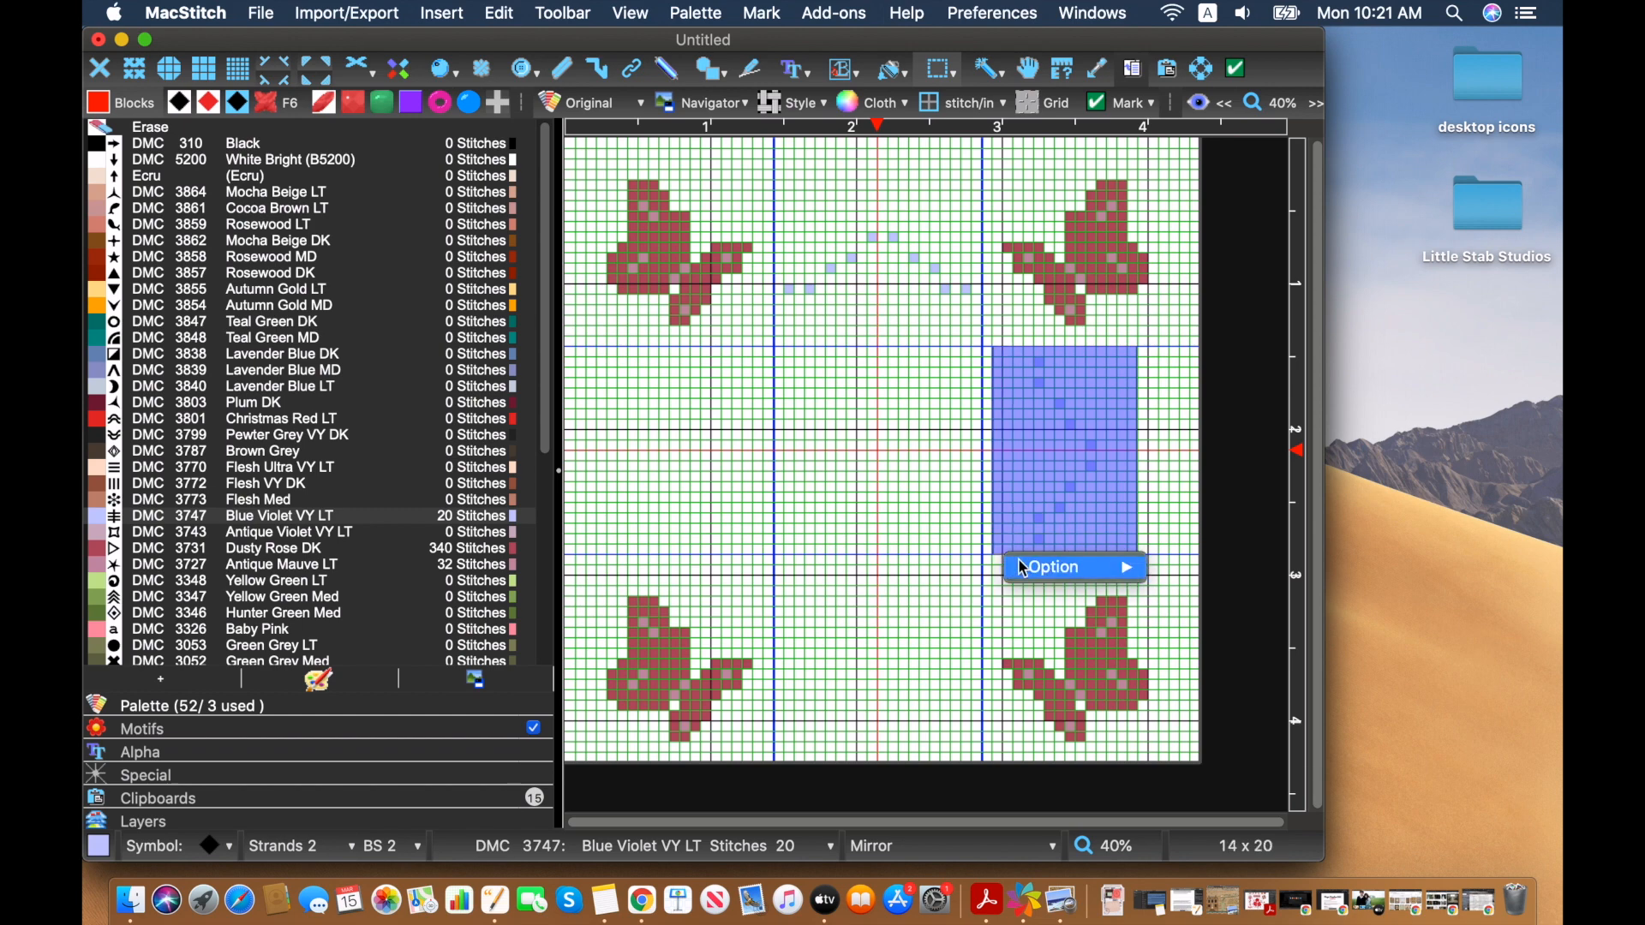
pyautogui.moveTo(1023, 567)
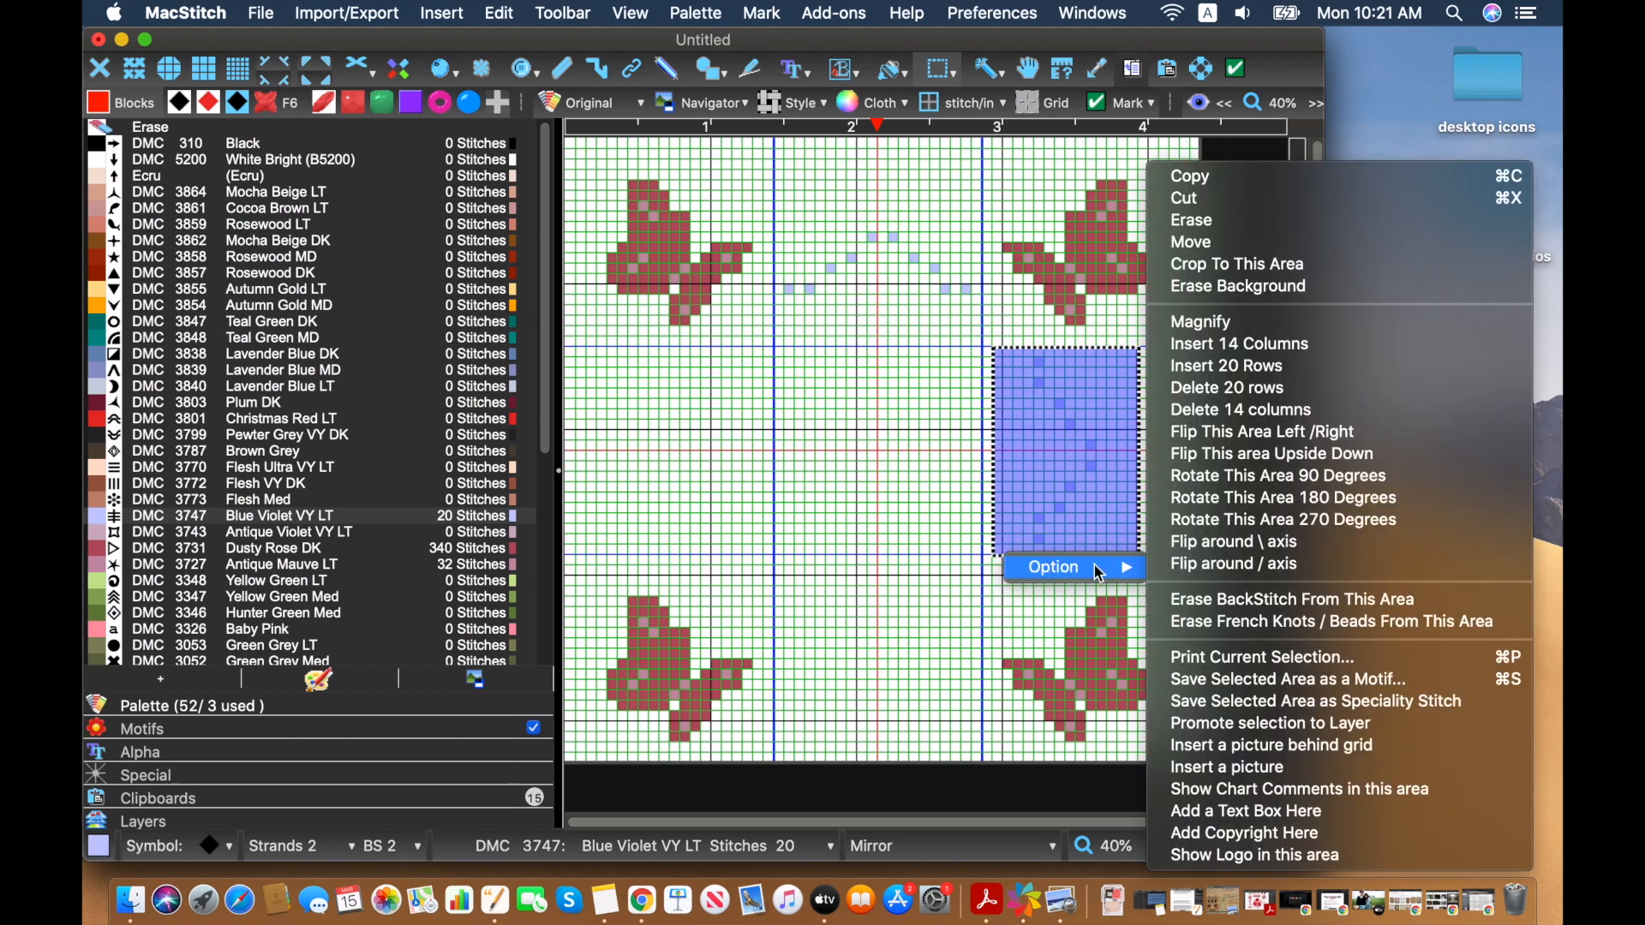
pyautogui.click(1217, 497)
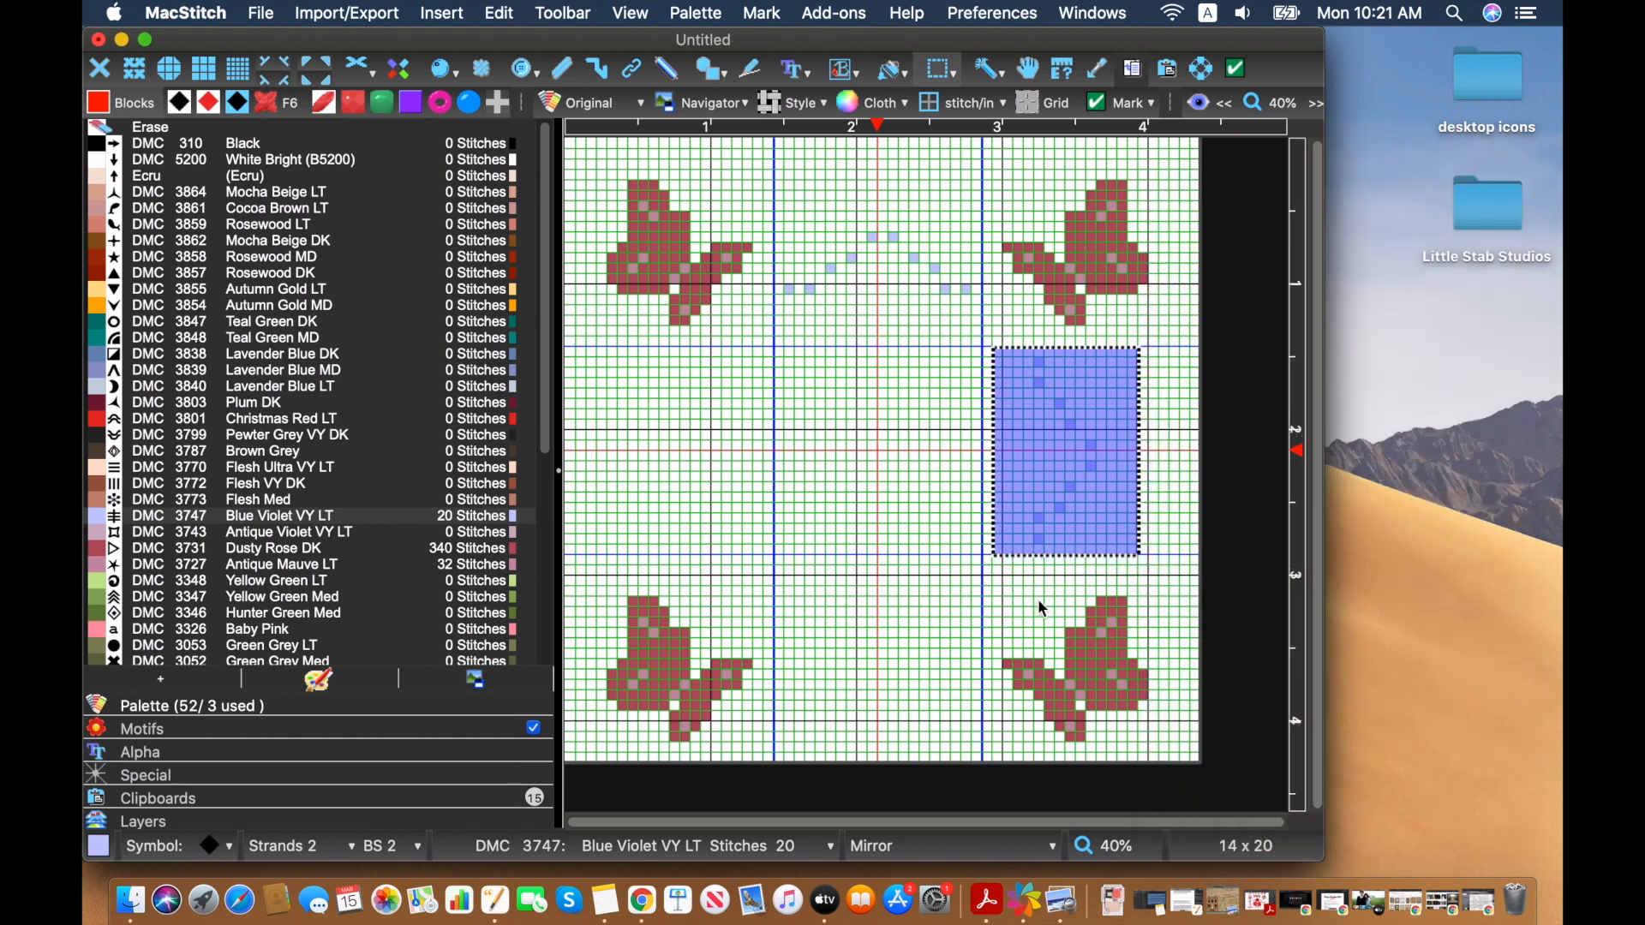
pyautogui.click(882, 642)
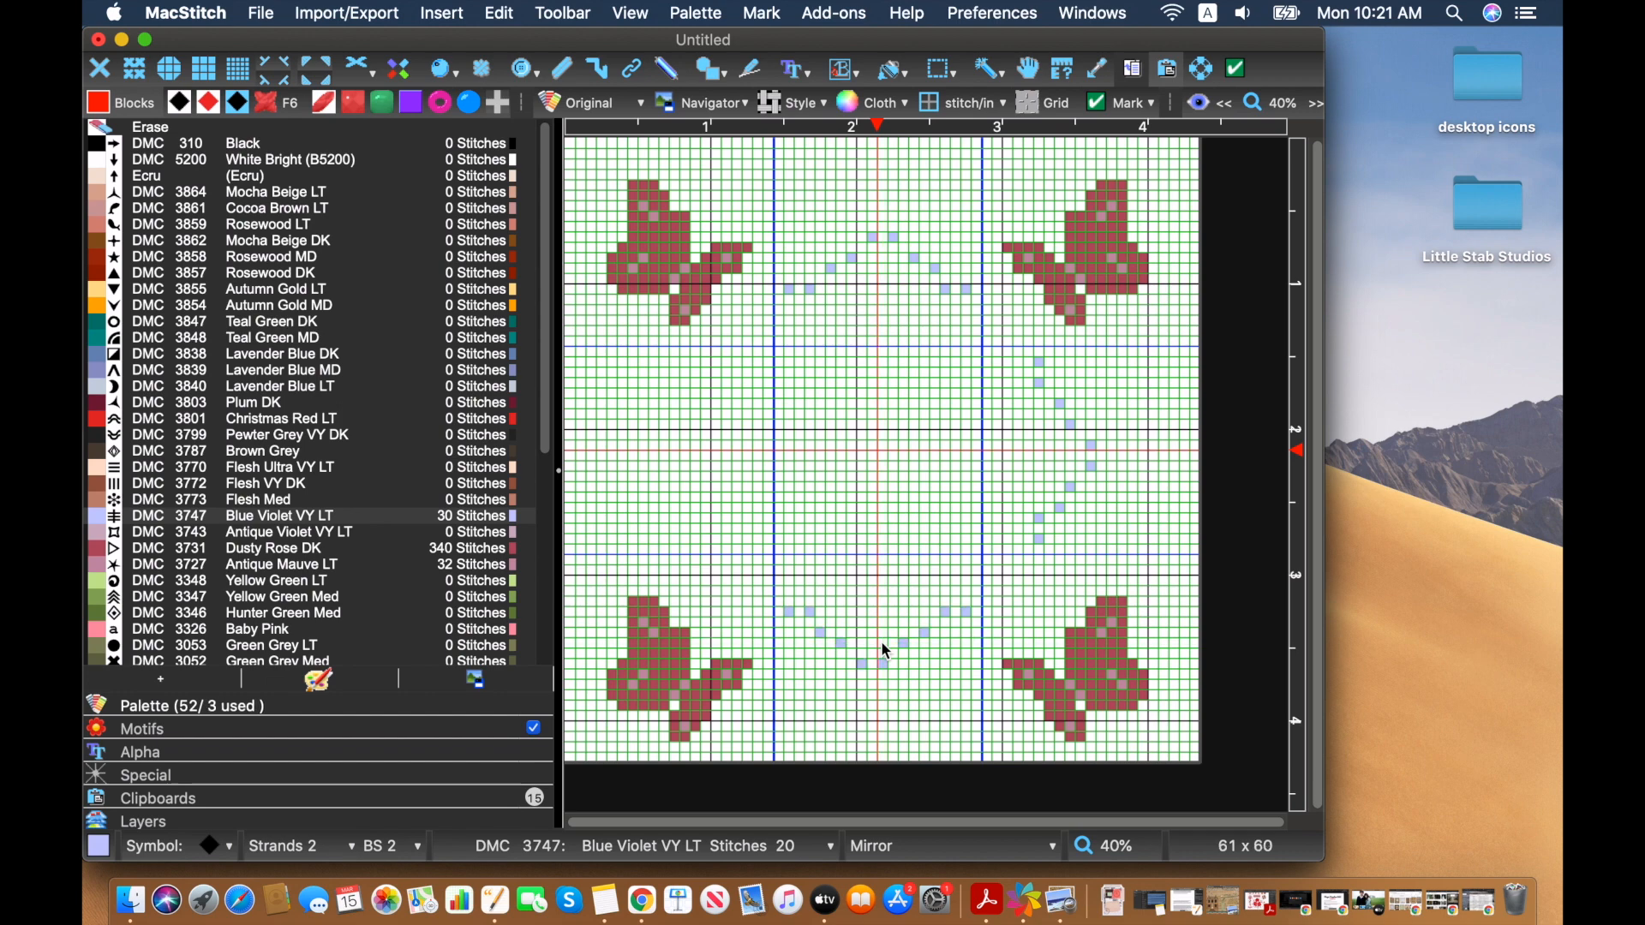
# Select the lower-middle arch, rotate it 90 degrees and place the copy in the left-middle section, level with the right-hand arch
pyautogui.click(940, 67)
pyautogui.click(943, 67)
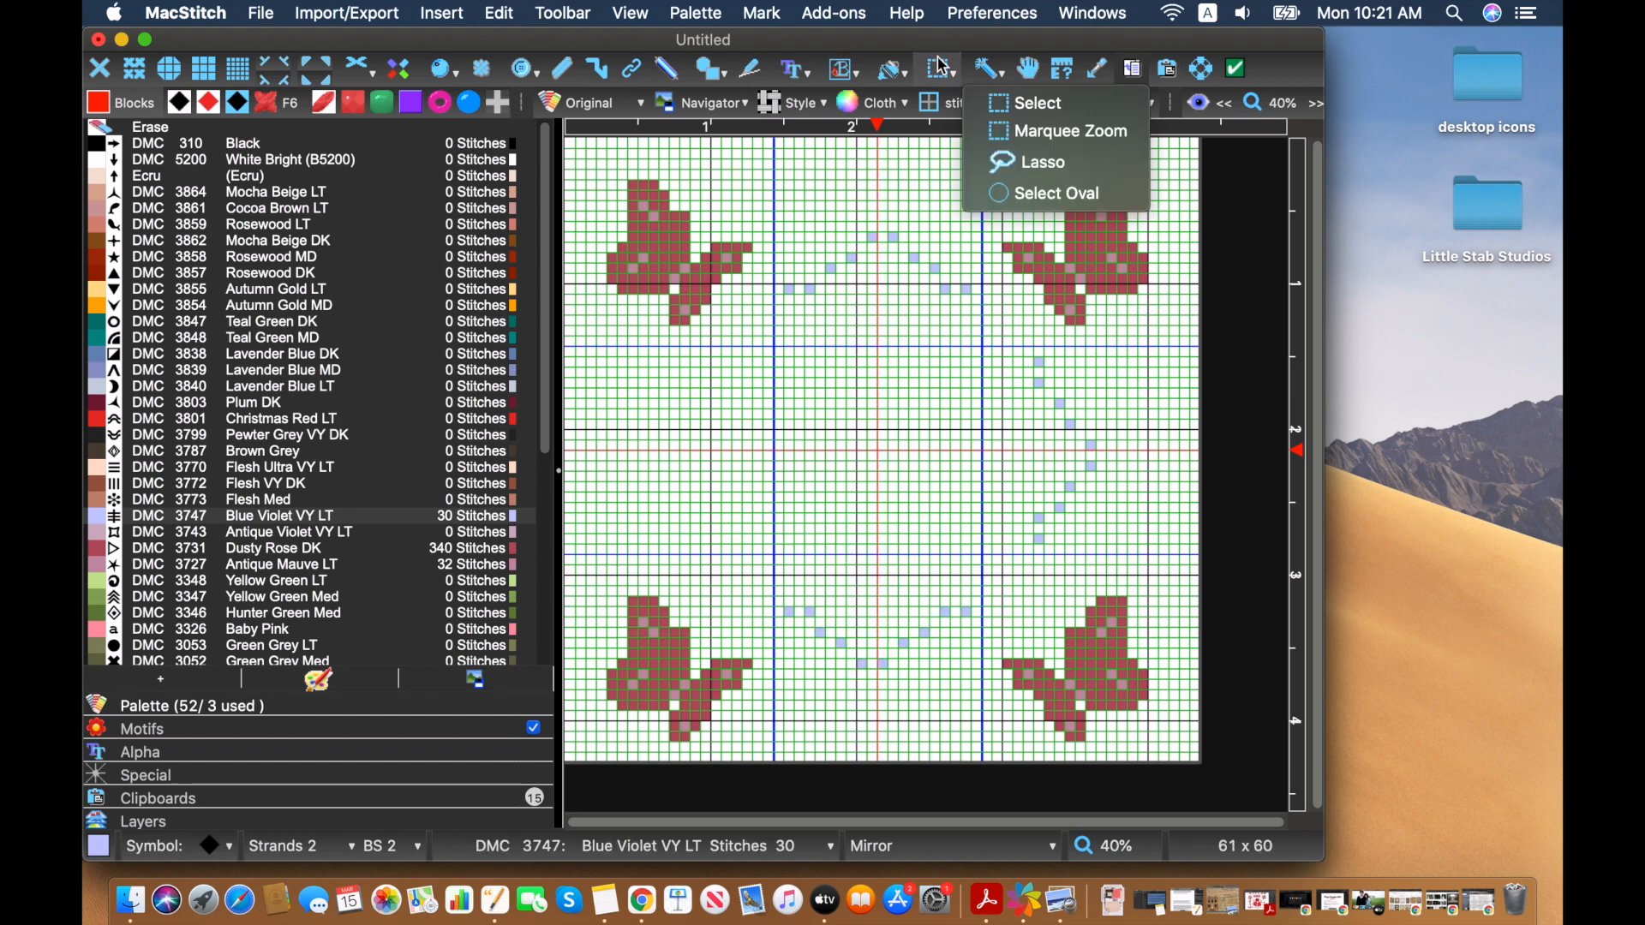
pyautogui.click(994, 103)
pyautogui.moveTo(973, 576); pyautogui.dragTo(774, 717)
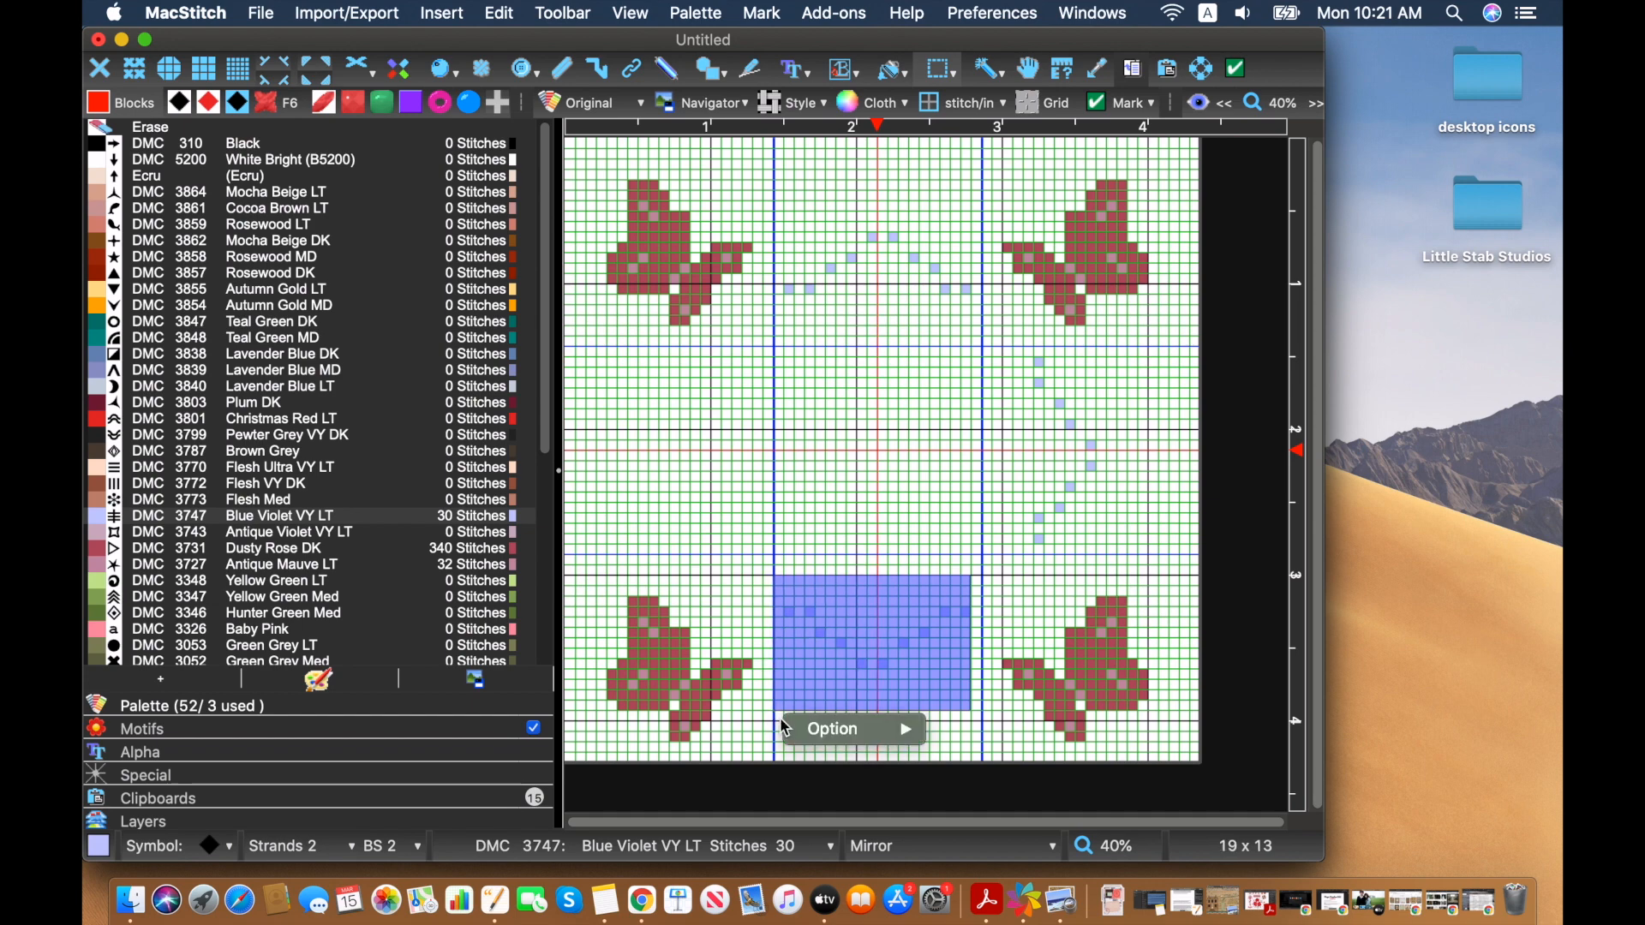
pyautogui.moveTo(829, 728)
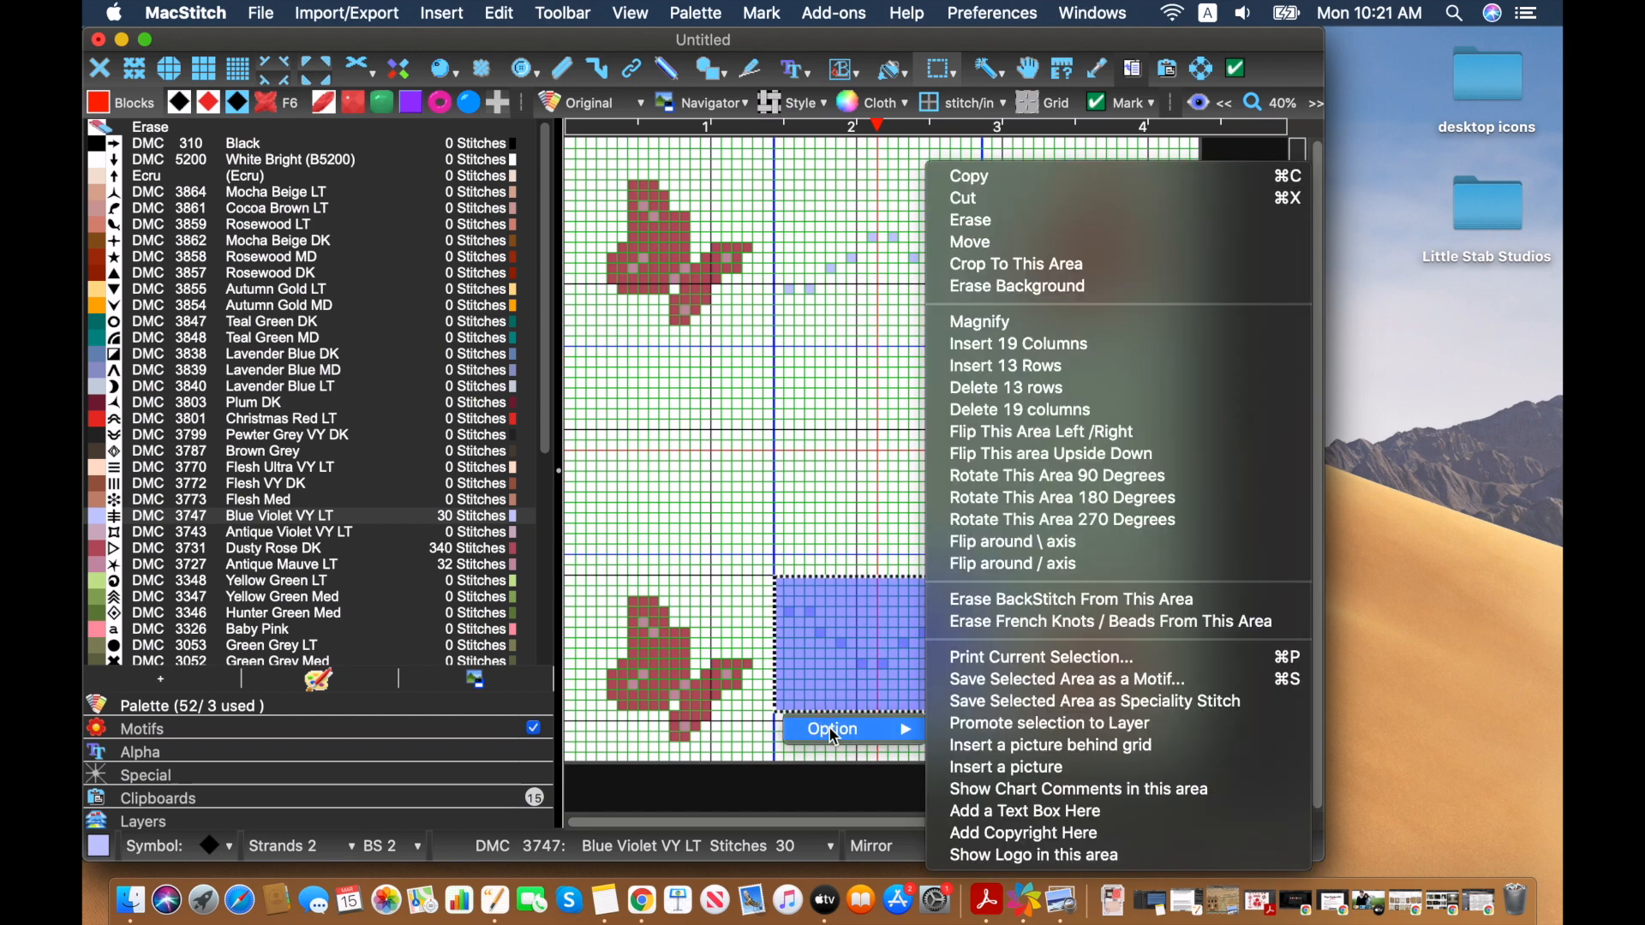
pyautogui.click(1002, 475)
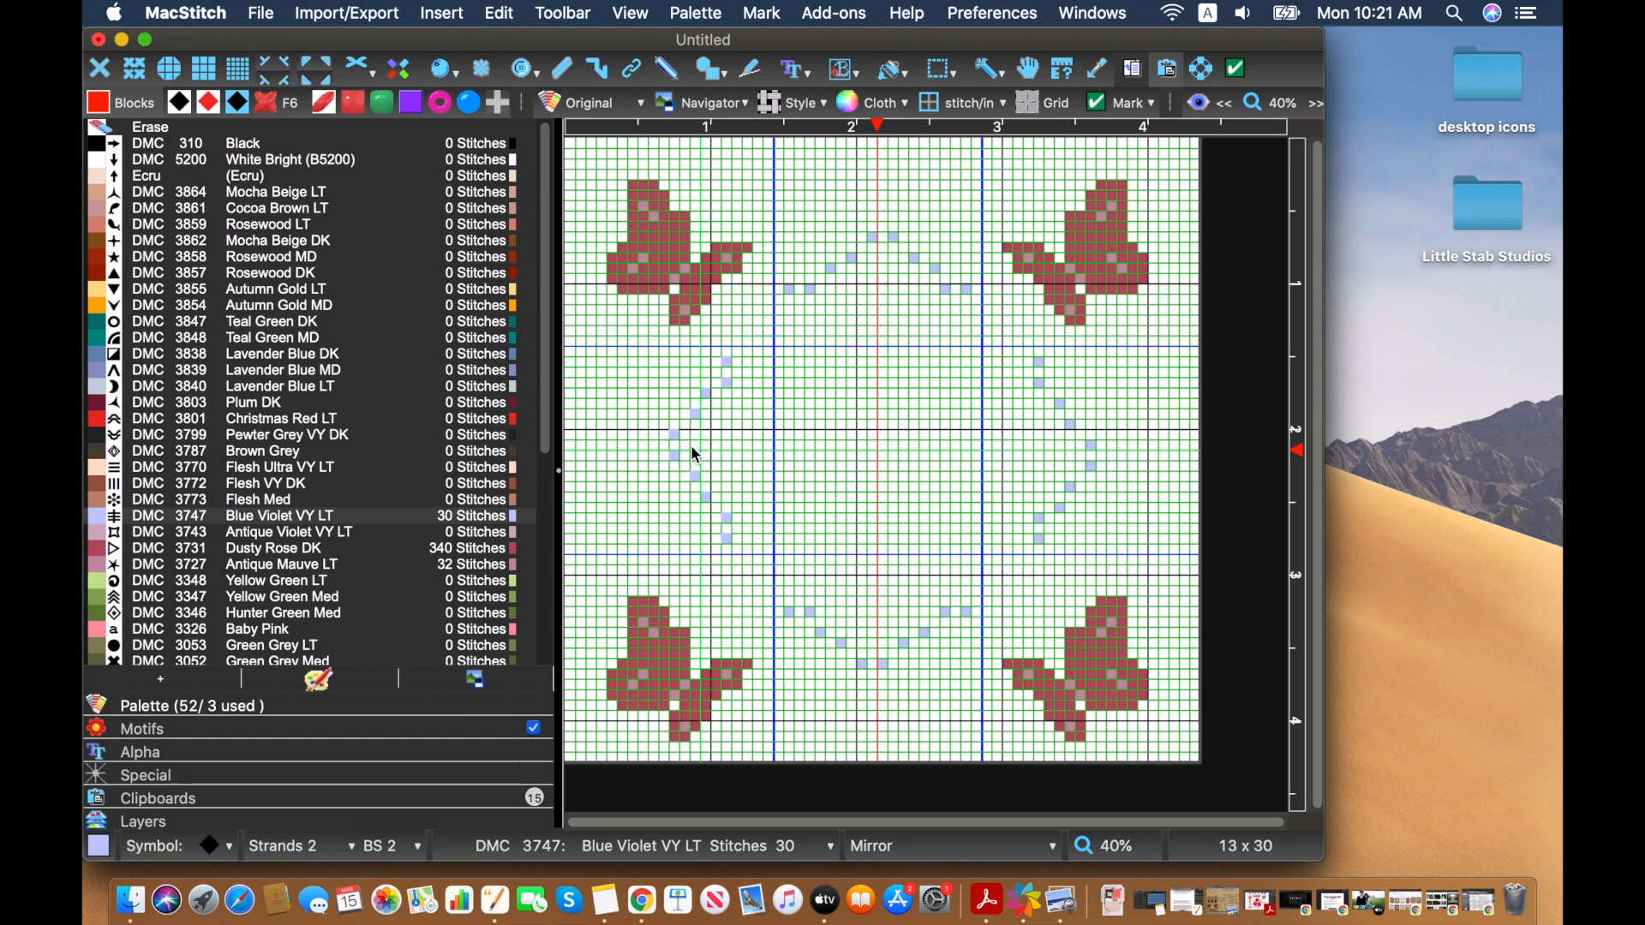
pyautogui.click(687, 445)
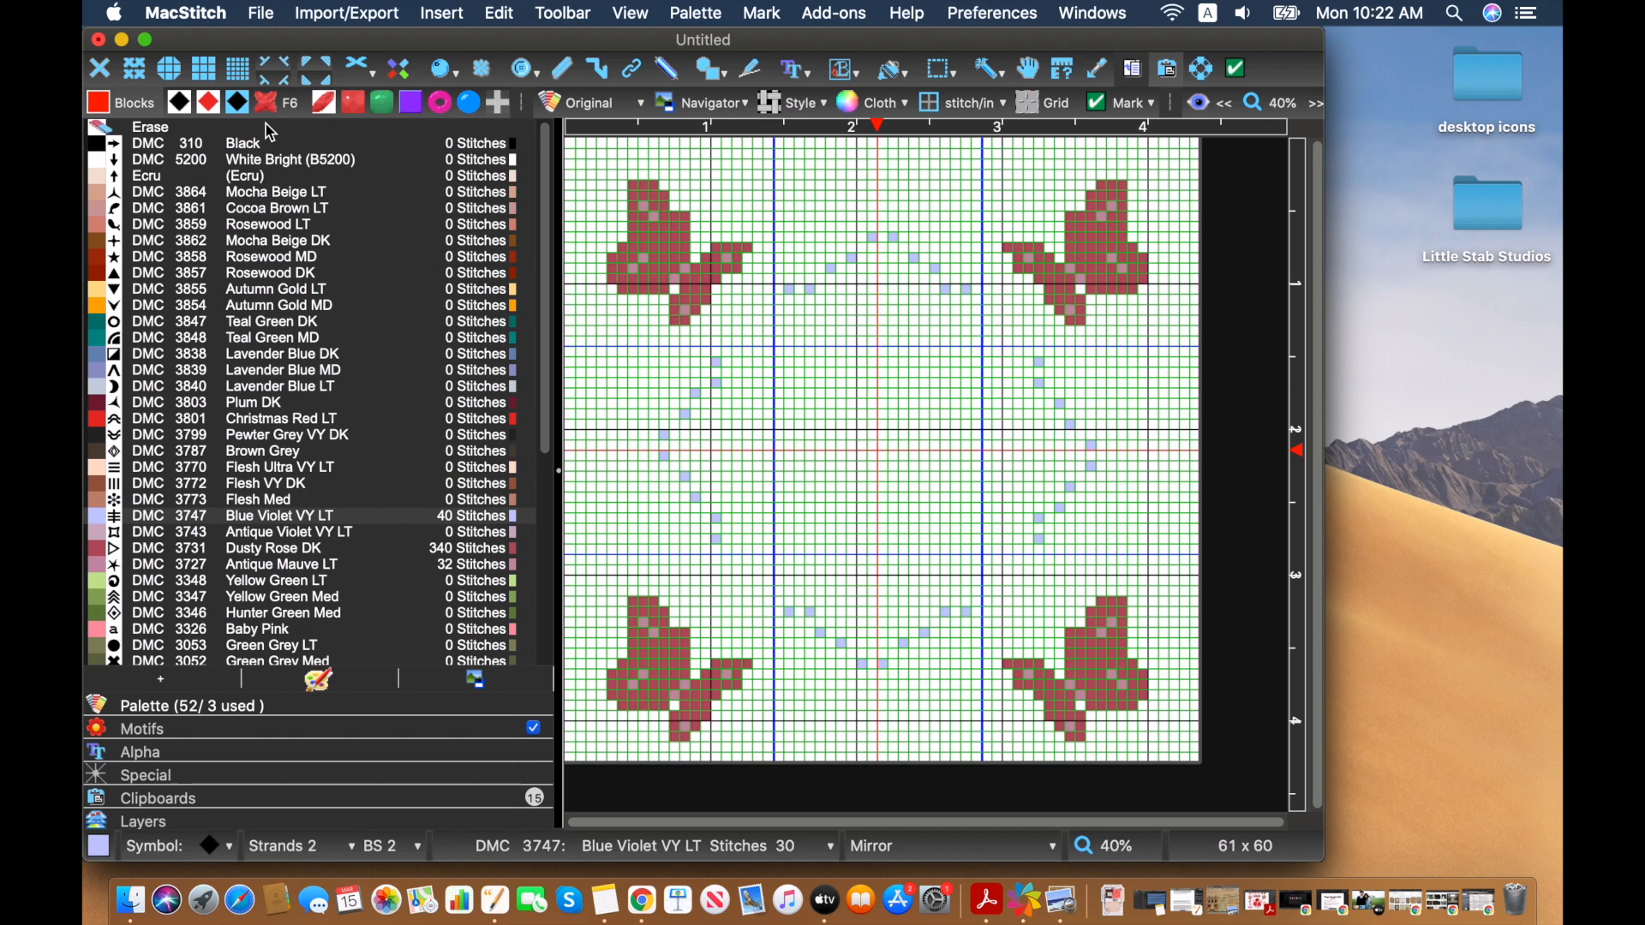
# Save the chart under the name "butter border" in the borders folder inside Documents/macstitch
pyautogui.click(258, 15)
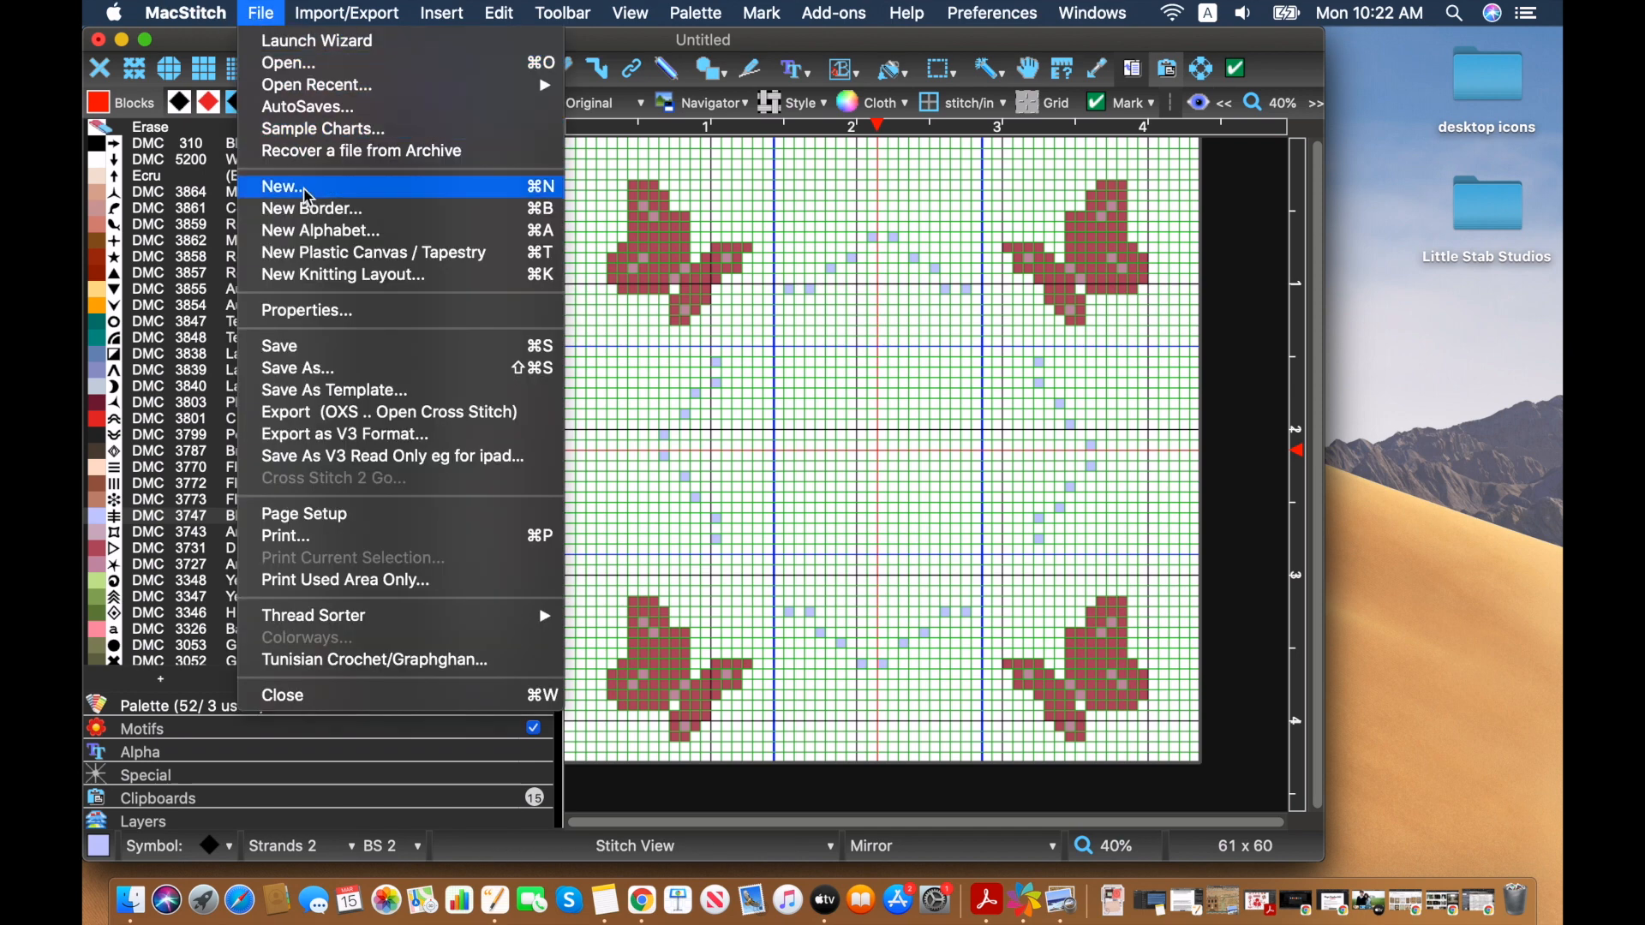
pyautogui.click(364, 375)
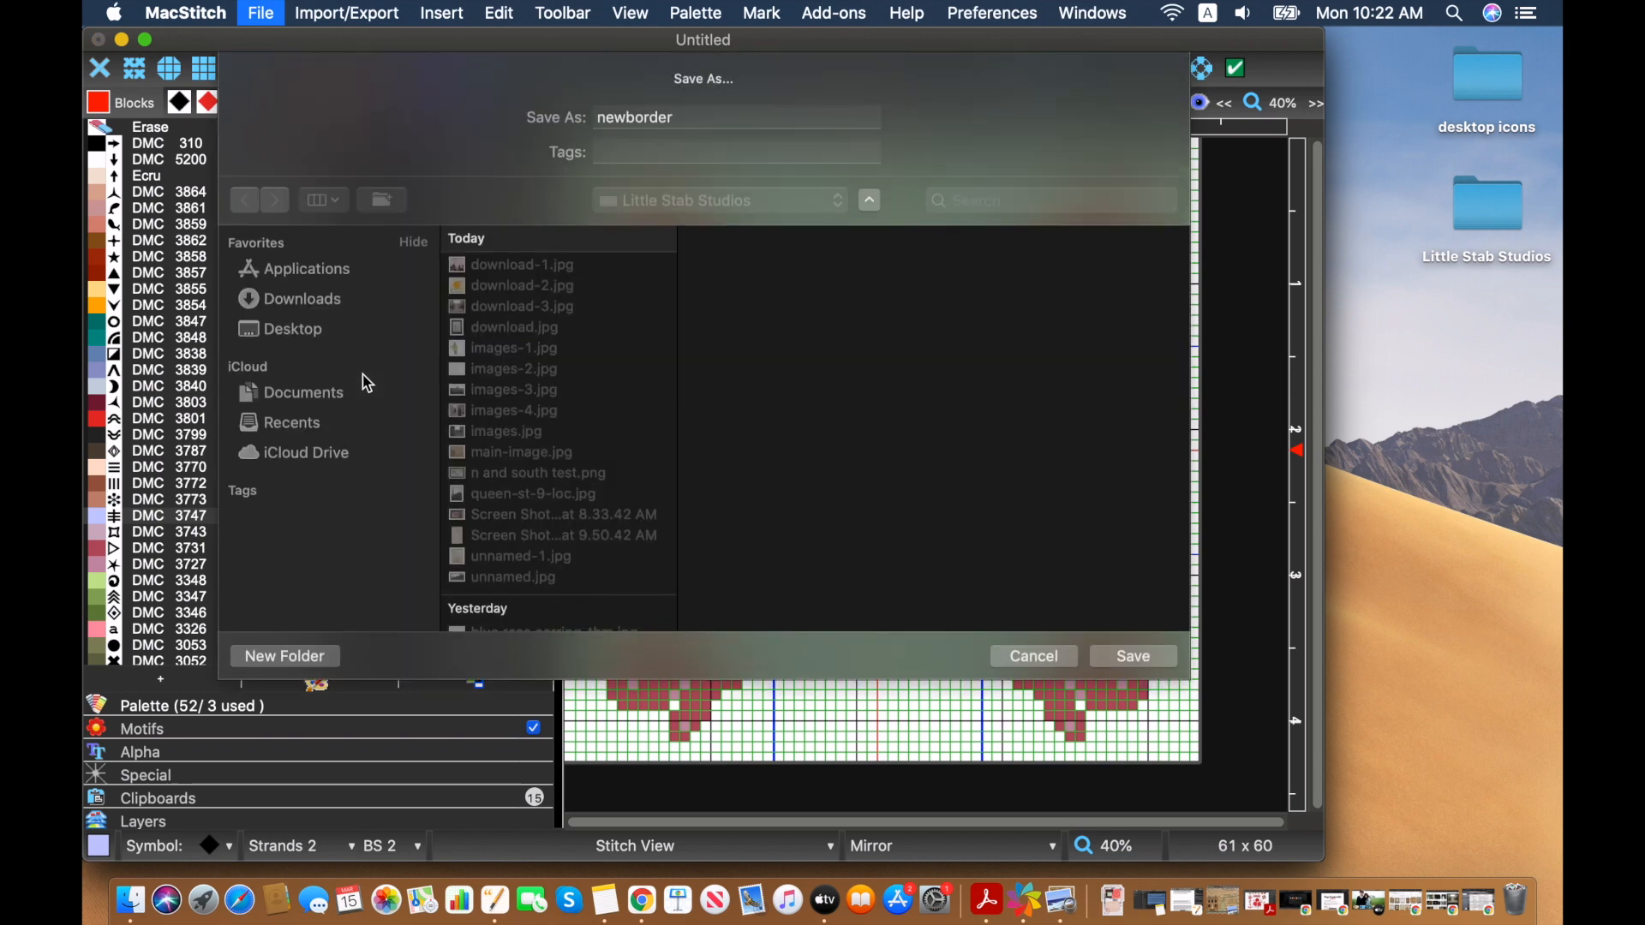
pyautogui.click(370, 389)
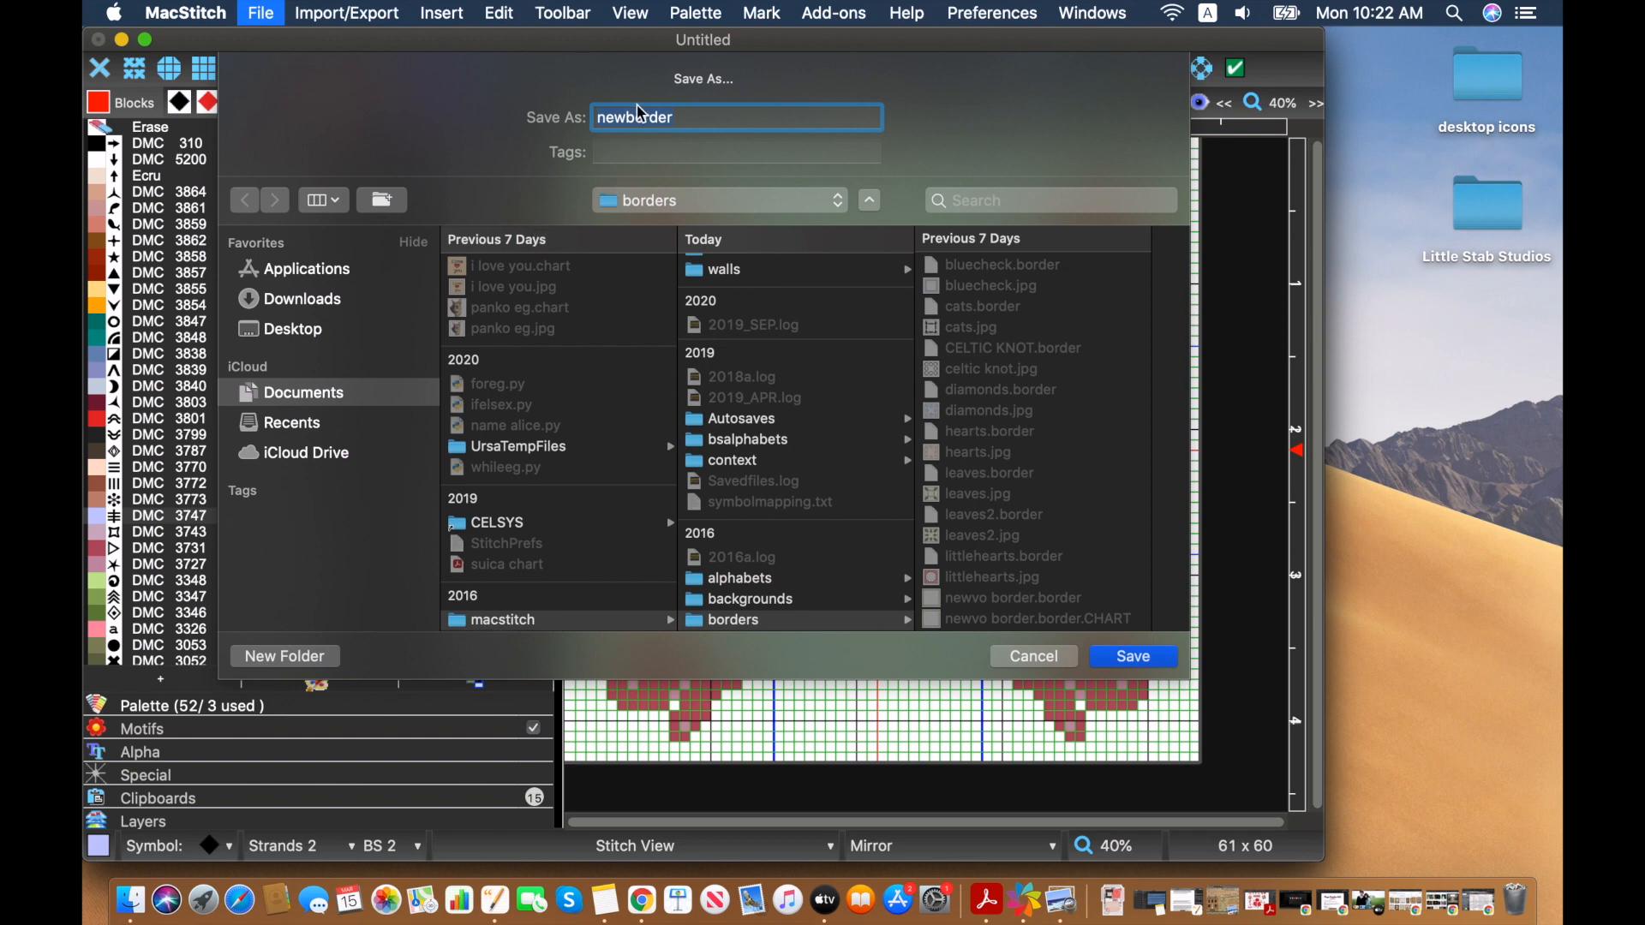
pyautogui.write('butter border')
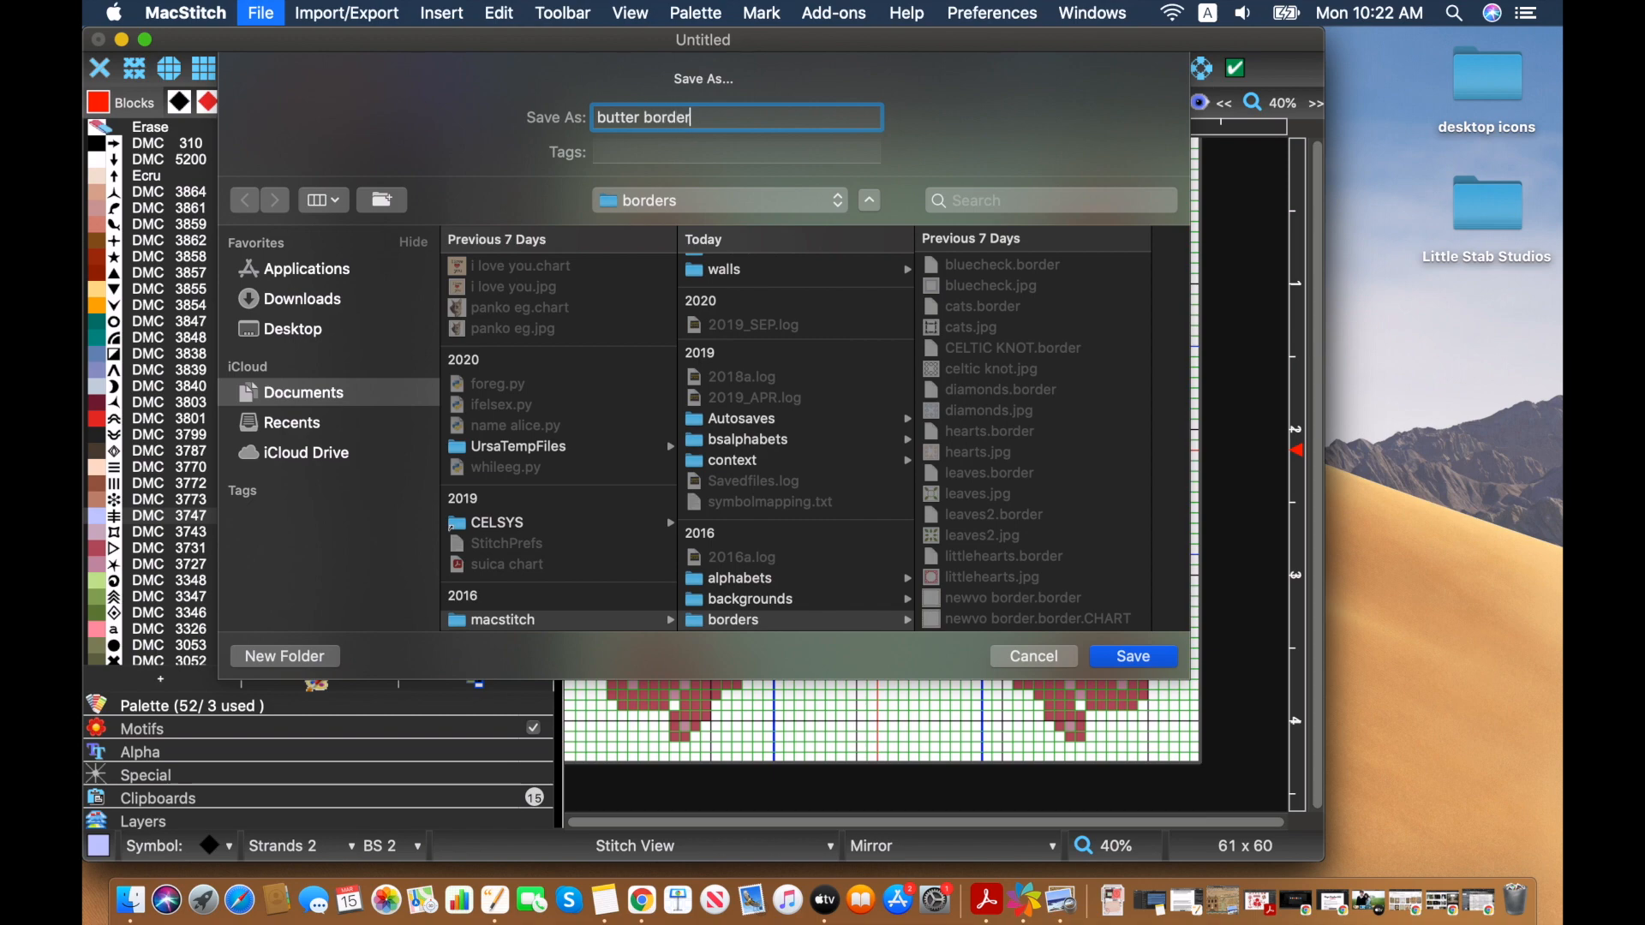
pyautogui.press('Return')
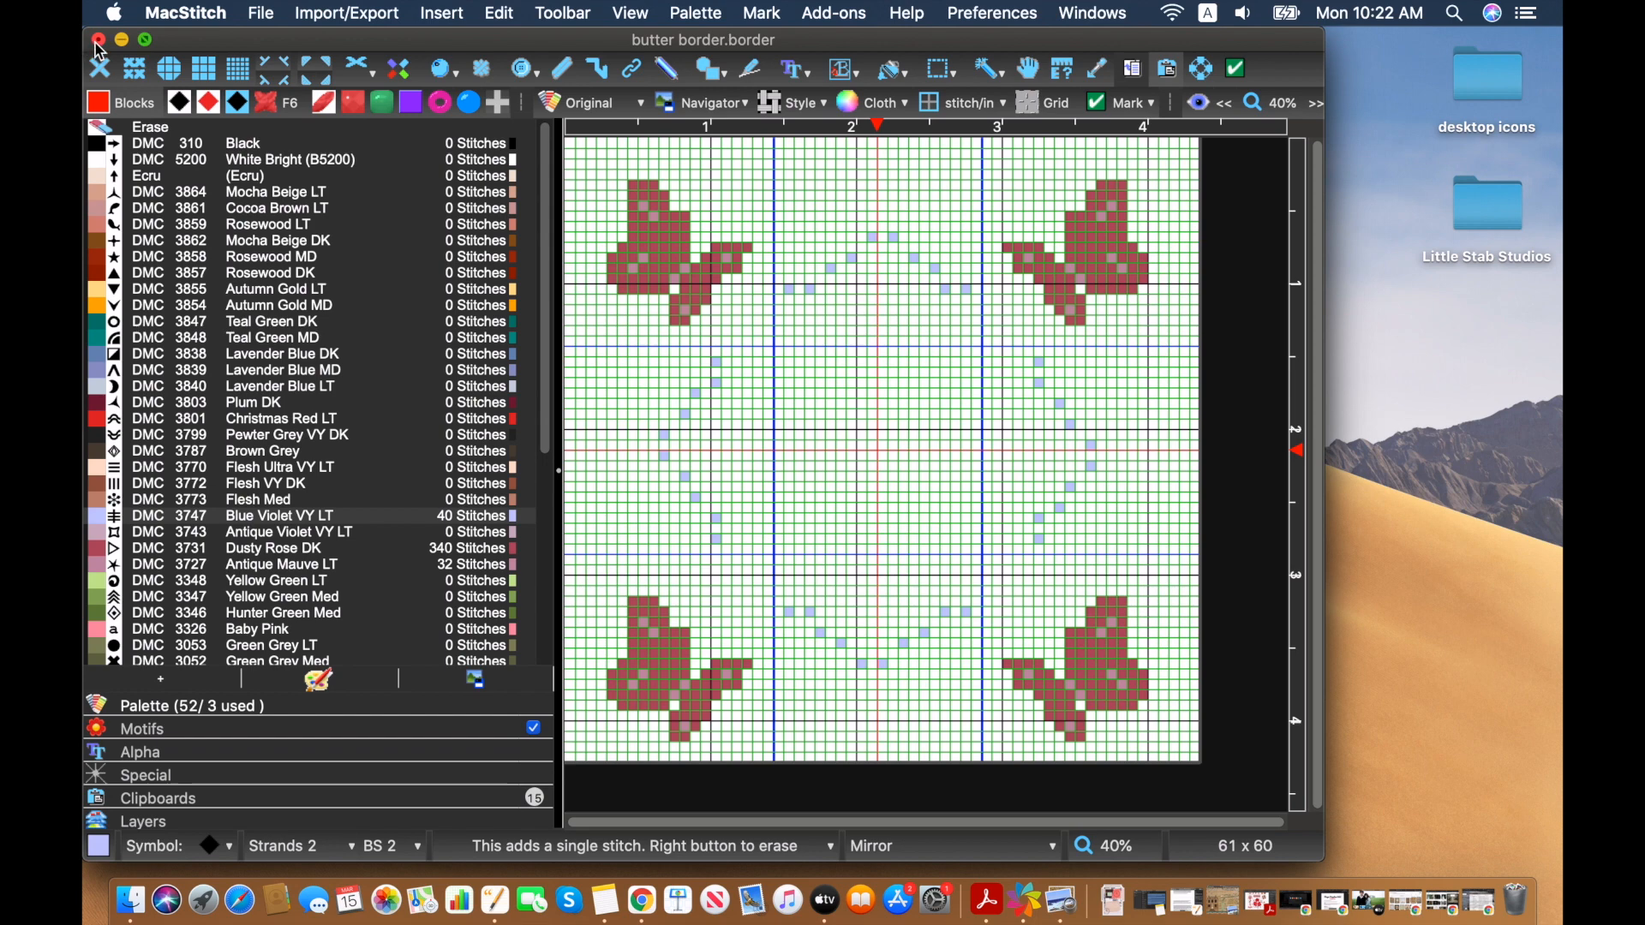
# Start a new chart with the beige cloth color and 16 stitches per inch
pyautogui.click(260, 13)
pyautogui.moveTo(270, 83)
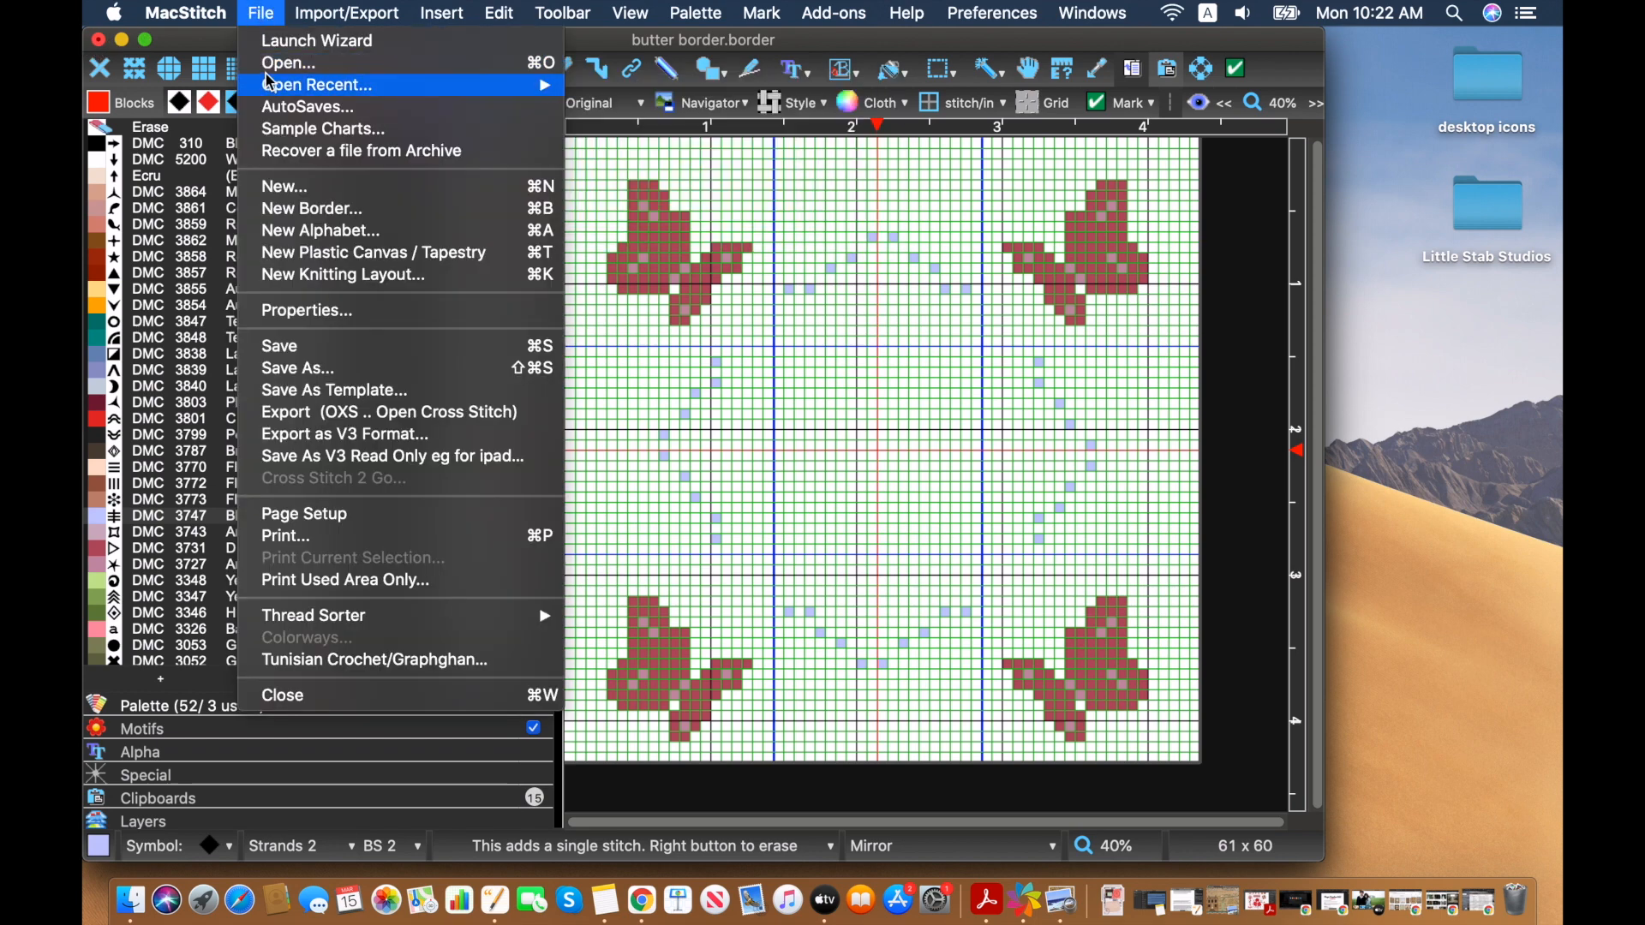
pyautogui.click(286, 189)
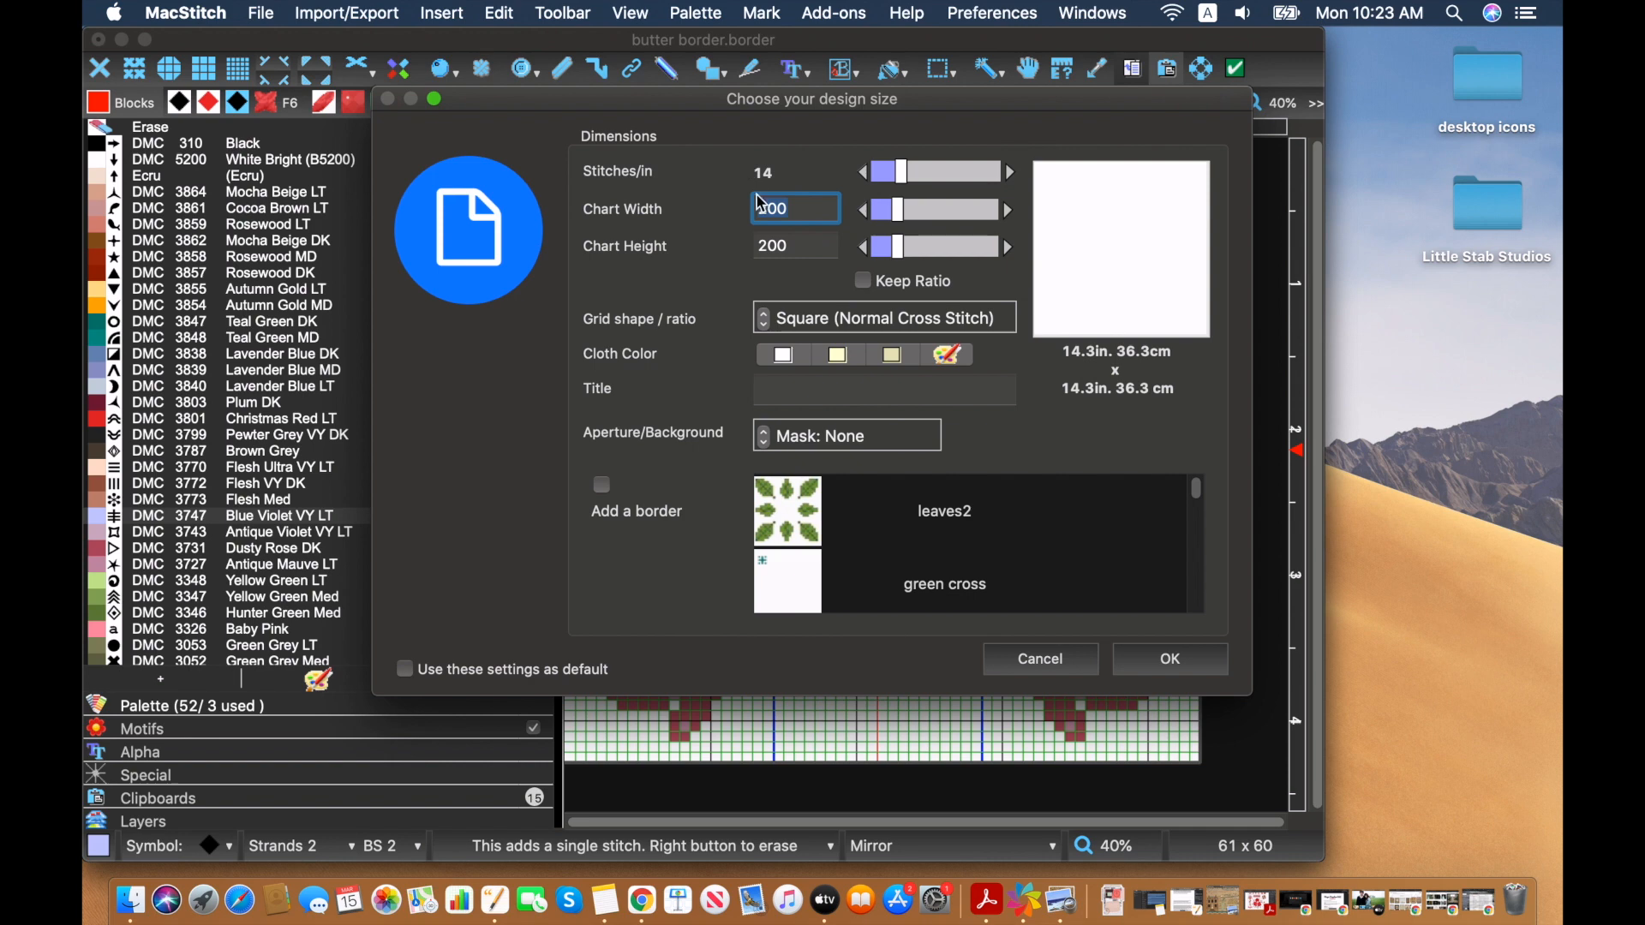
pyautogui.click(900, 354)
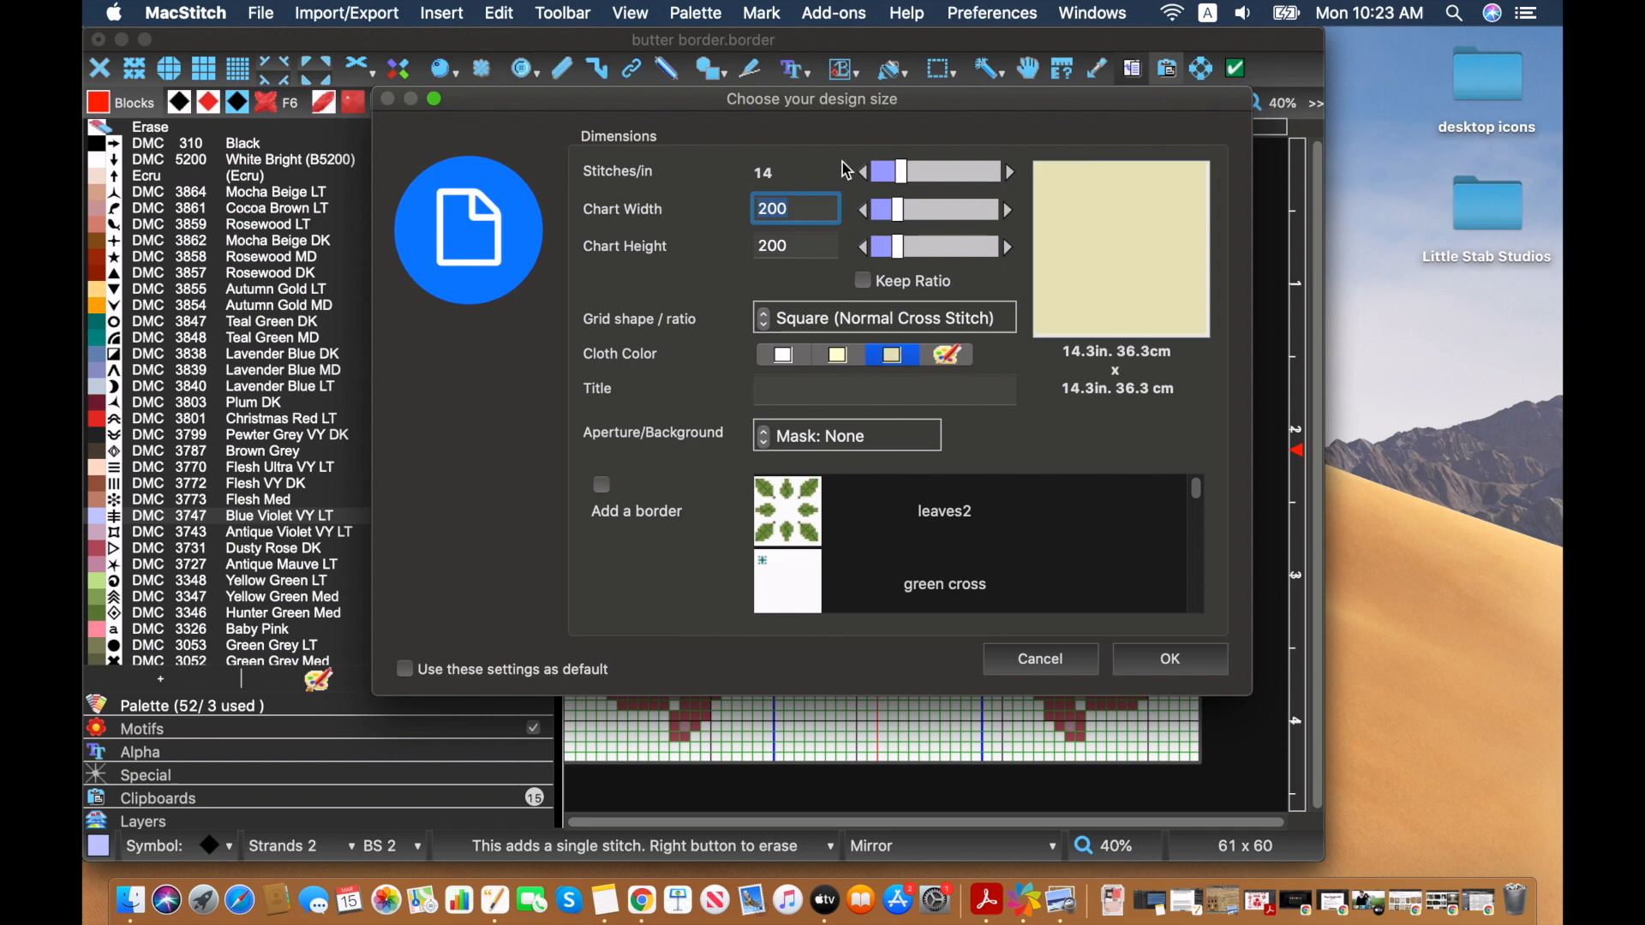
pyautogui.click(1011, 173)
pyautogui.click(1011, 173)
# Find butter border in the list of available borders and add it to the new chart
pyautogui.scroll(-3, 889, 568)
pyautogui.scroll(2, 889, 568)
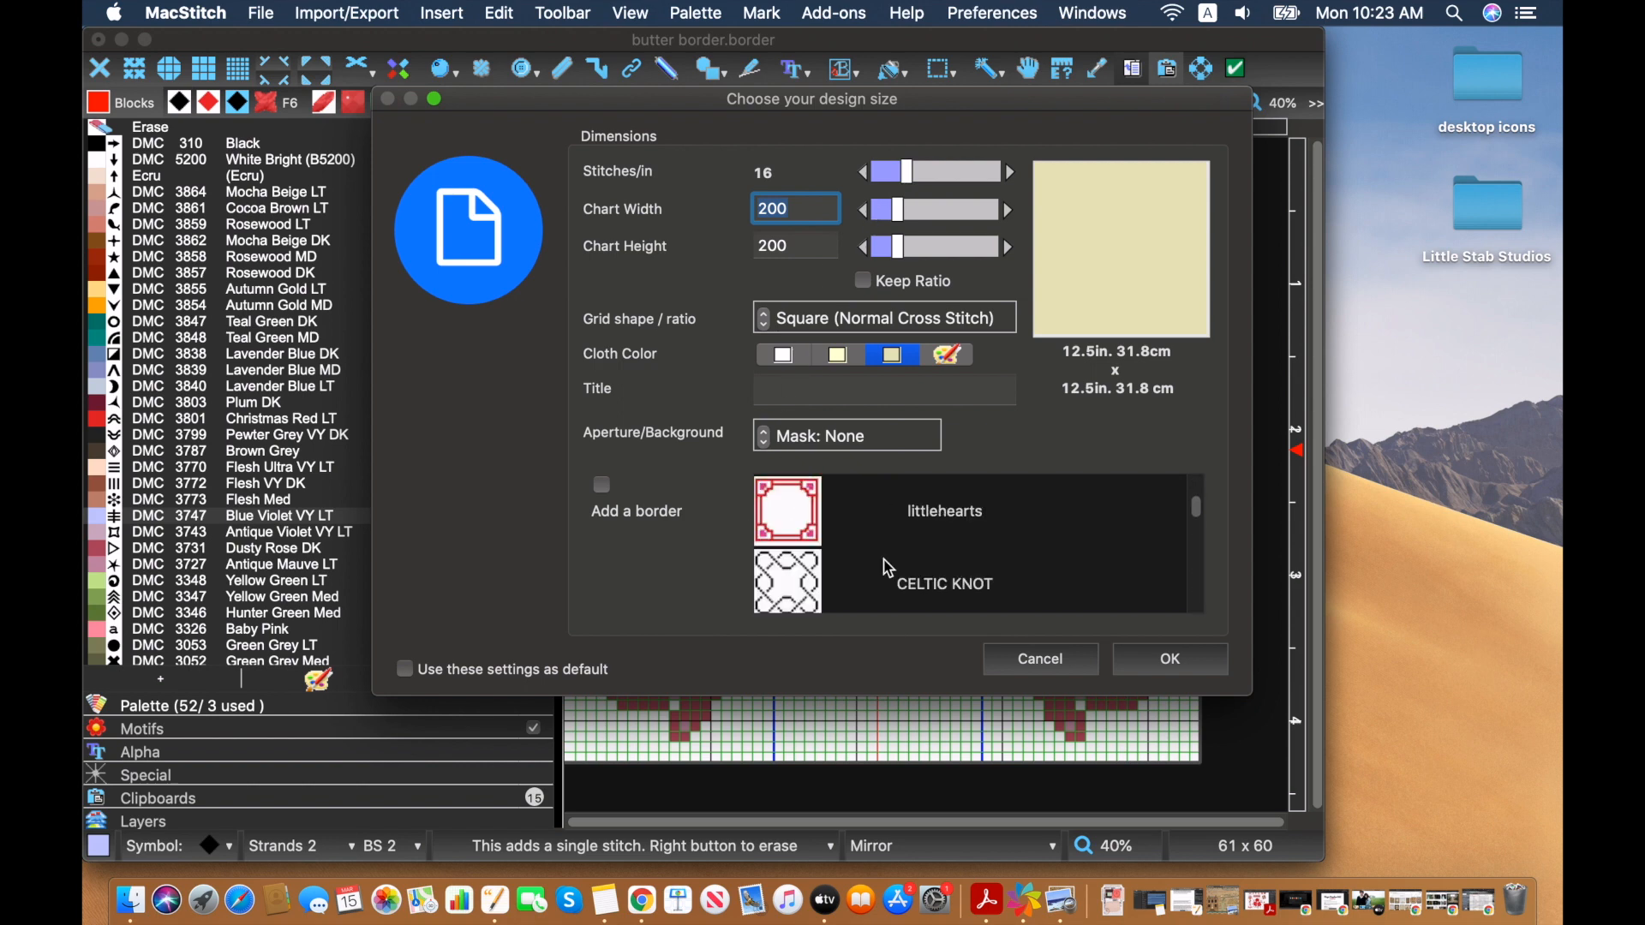
pyautogui.scroll(2, 888, 568)
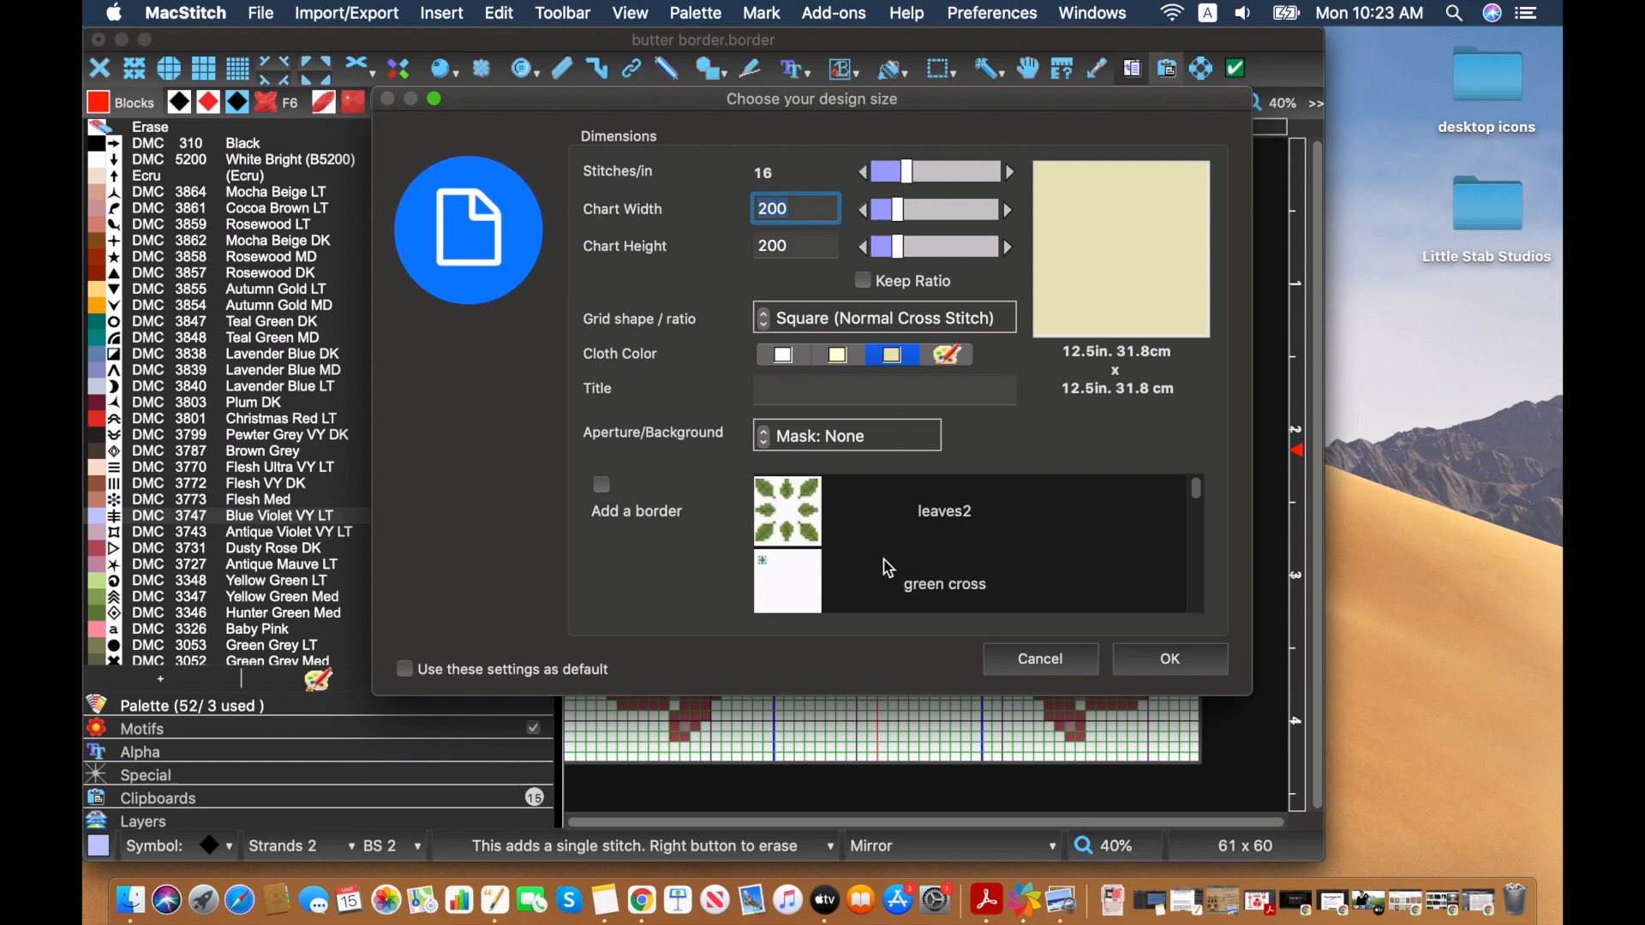
pyautogui.scroll(-1, 802, 555)
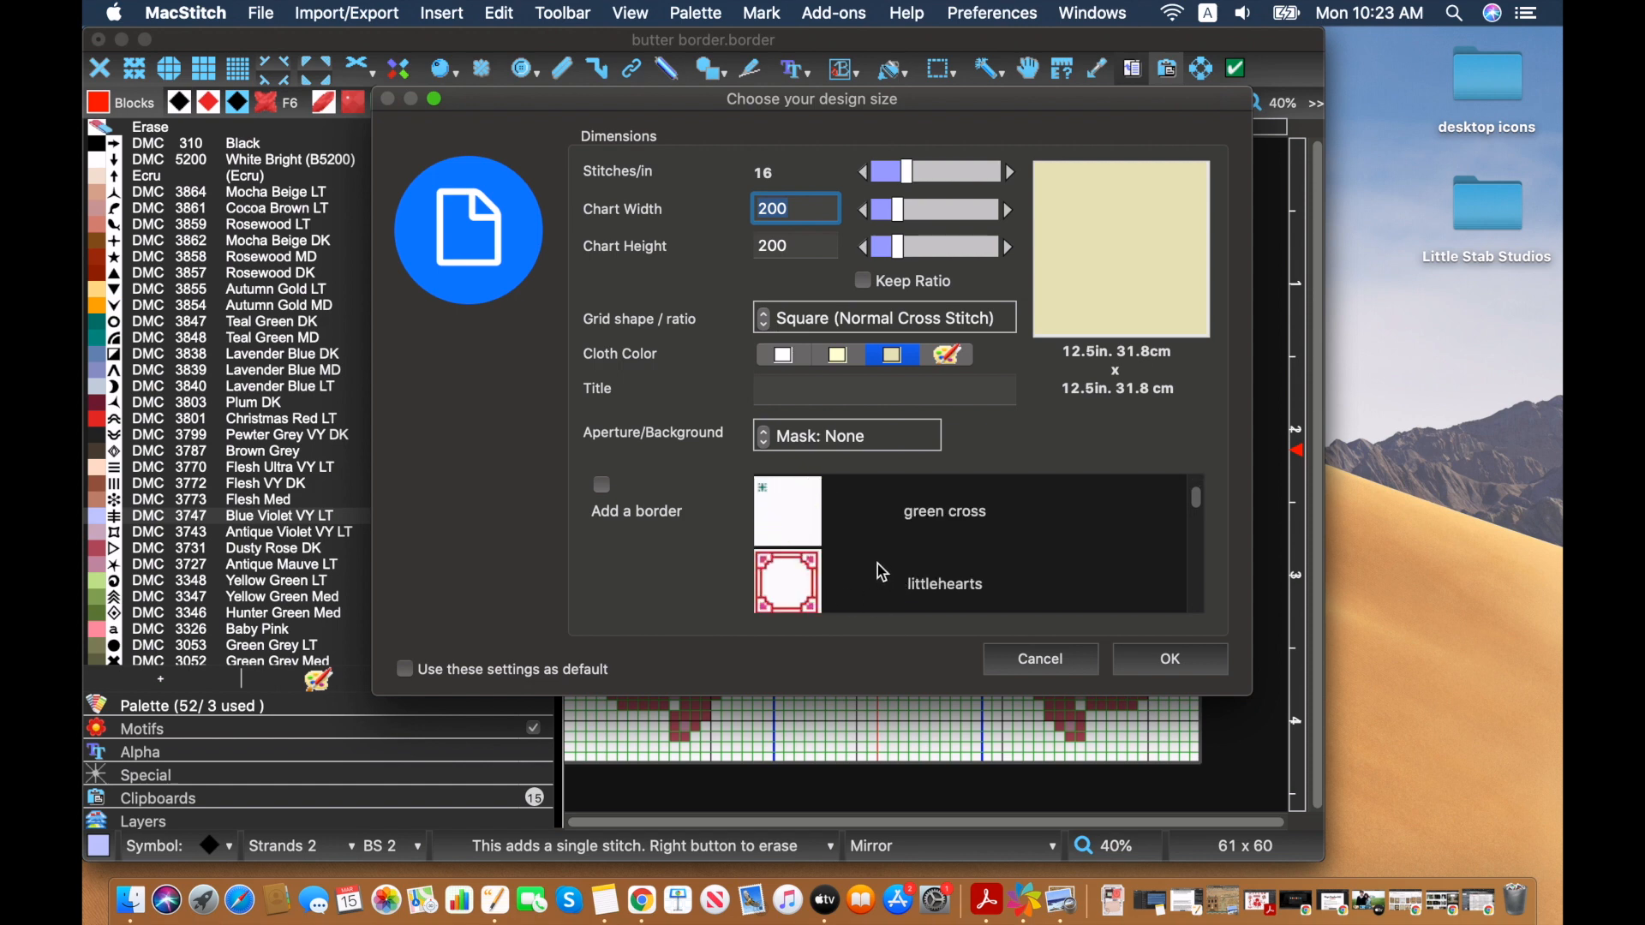
pyautogui.scroll(-1, 882, 572)
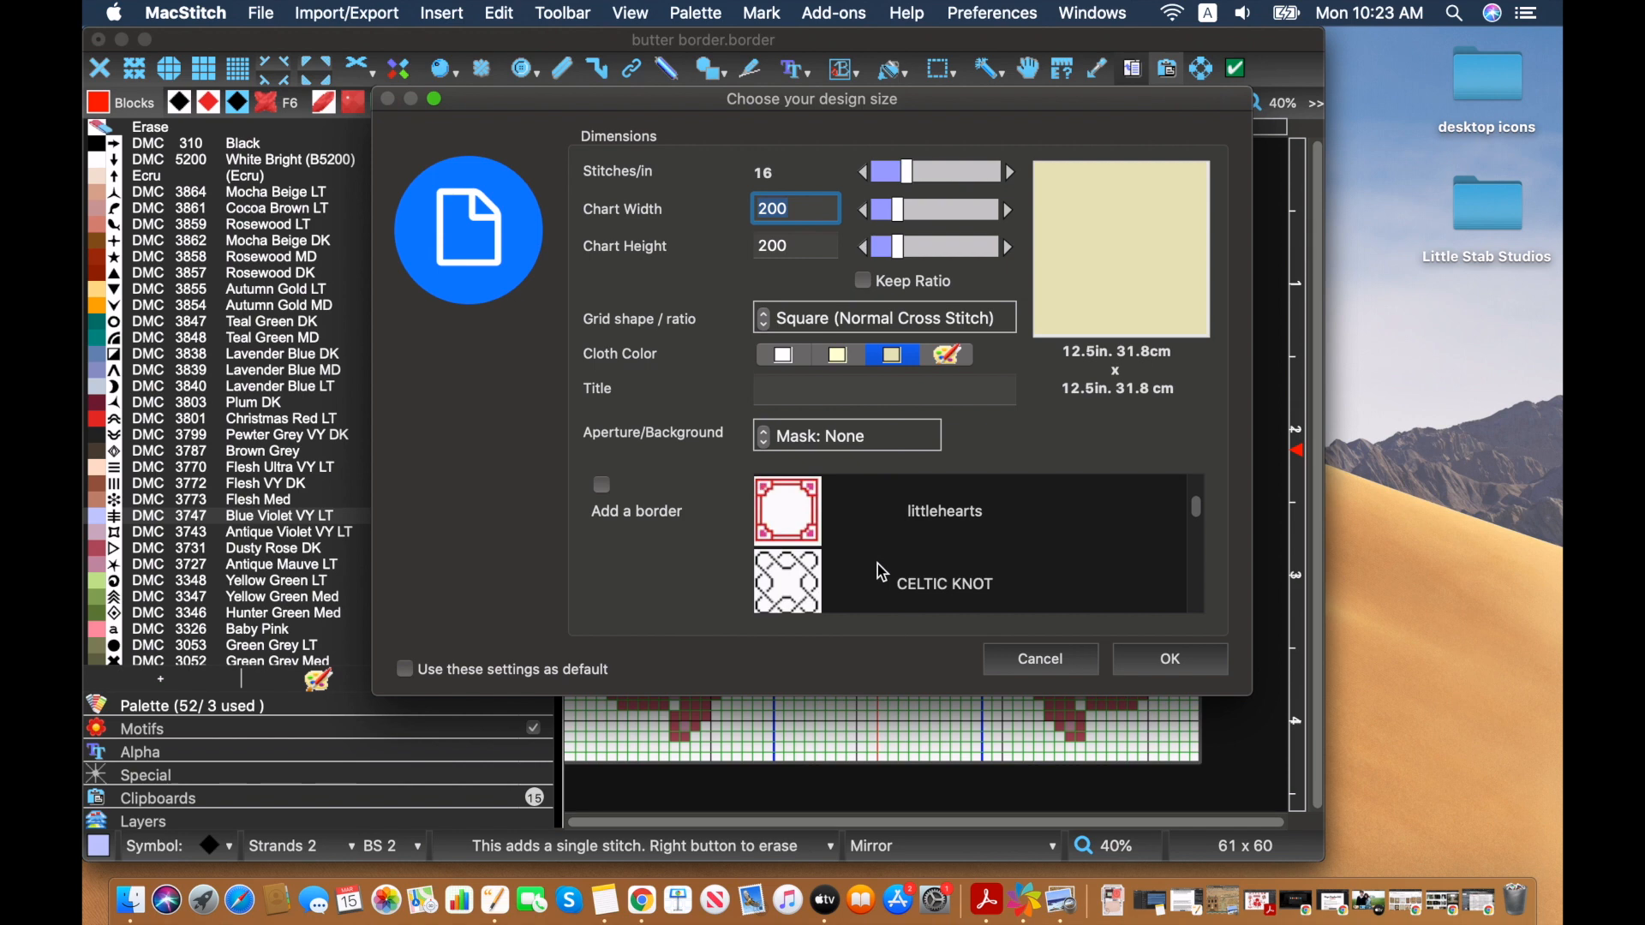
pyautogui.scroll(-2, 882, 572)
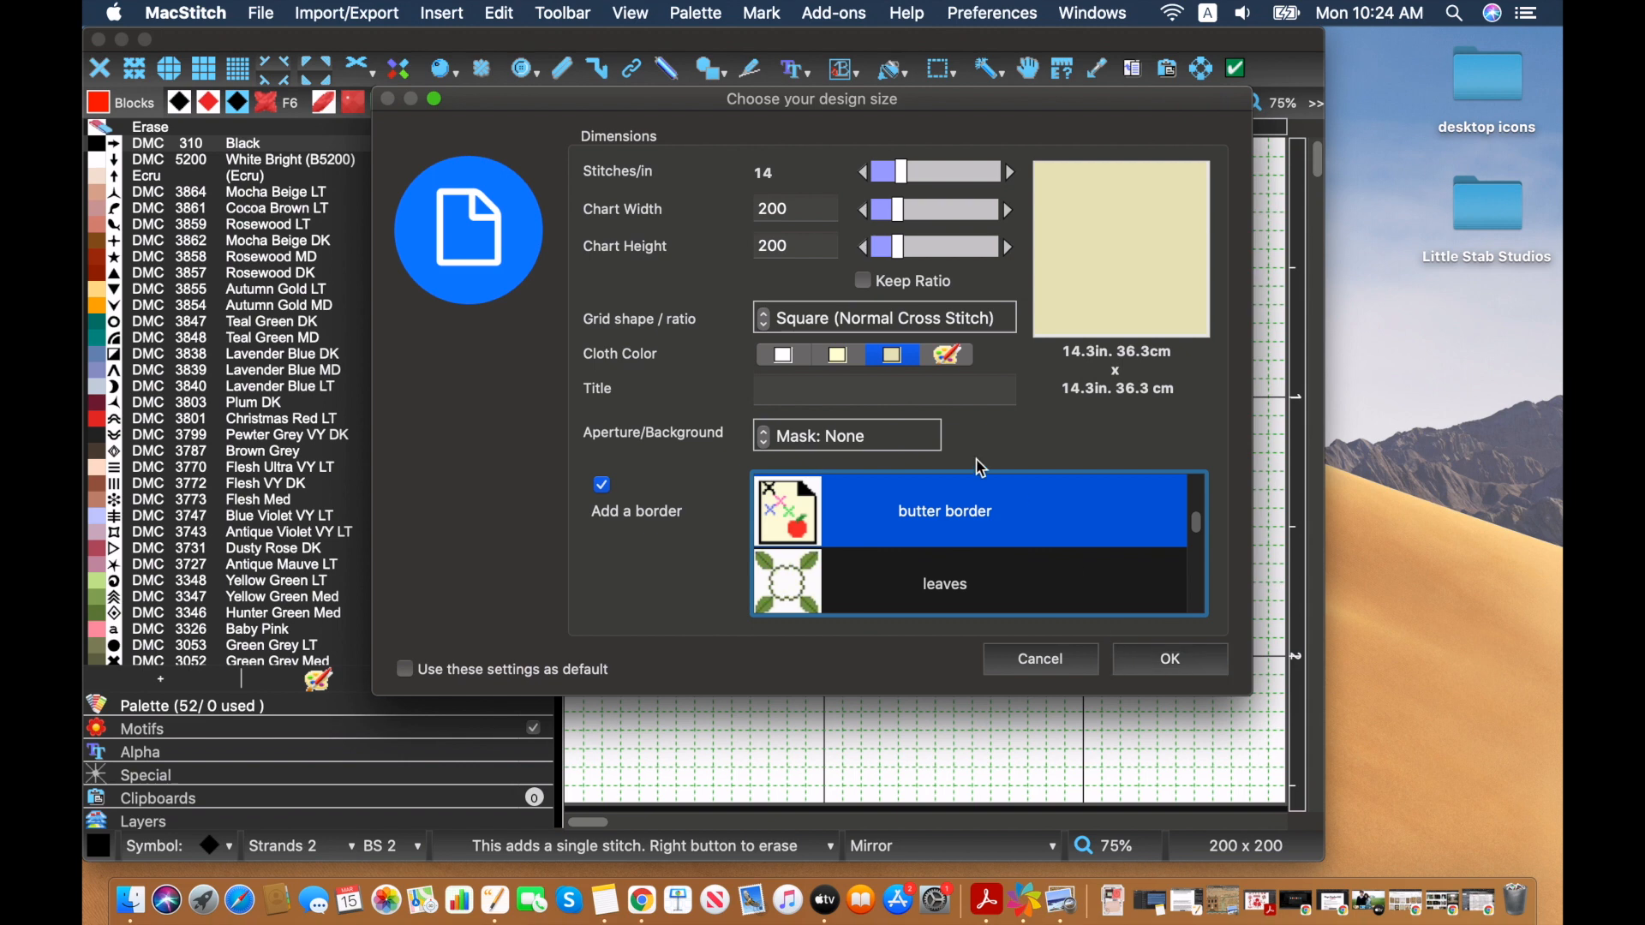
# Set the new chart's width to 112 stitches
pyautogui.moveTo(892, 210); pyautogui.dragTo(887, 210)
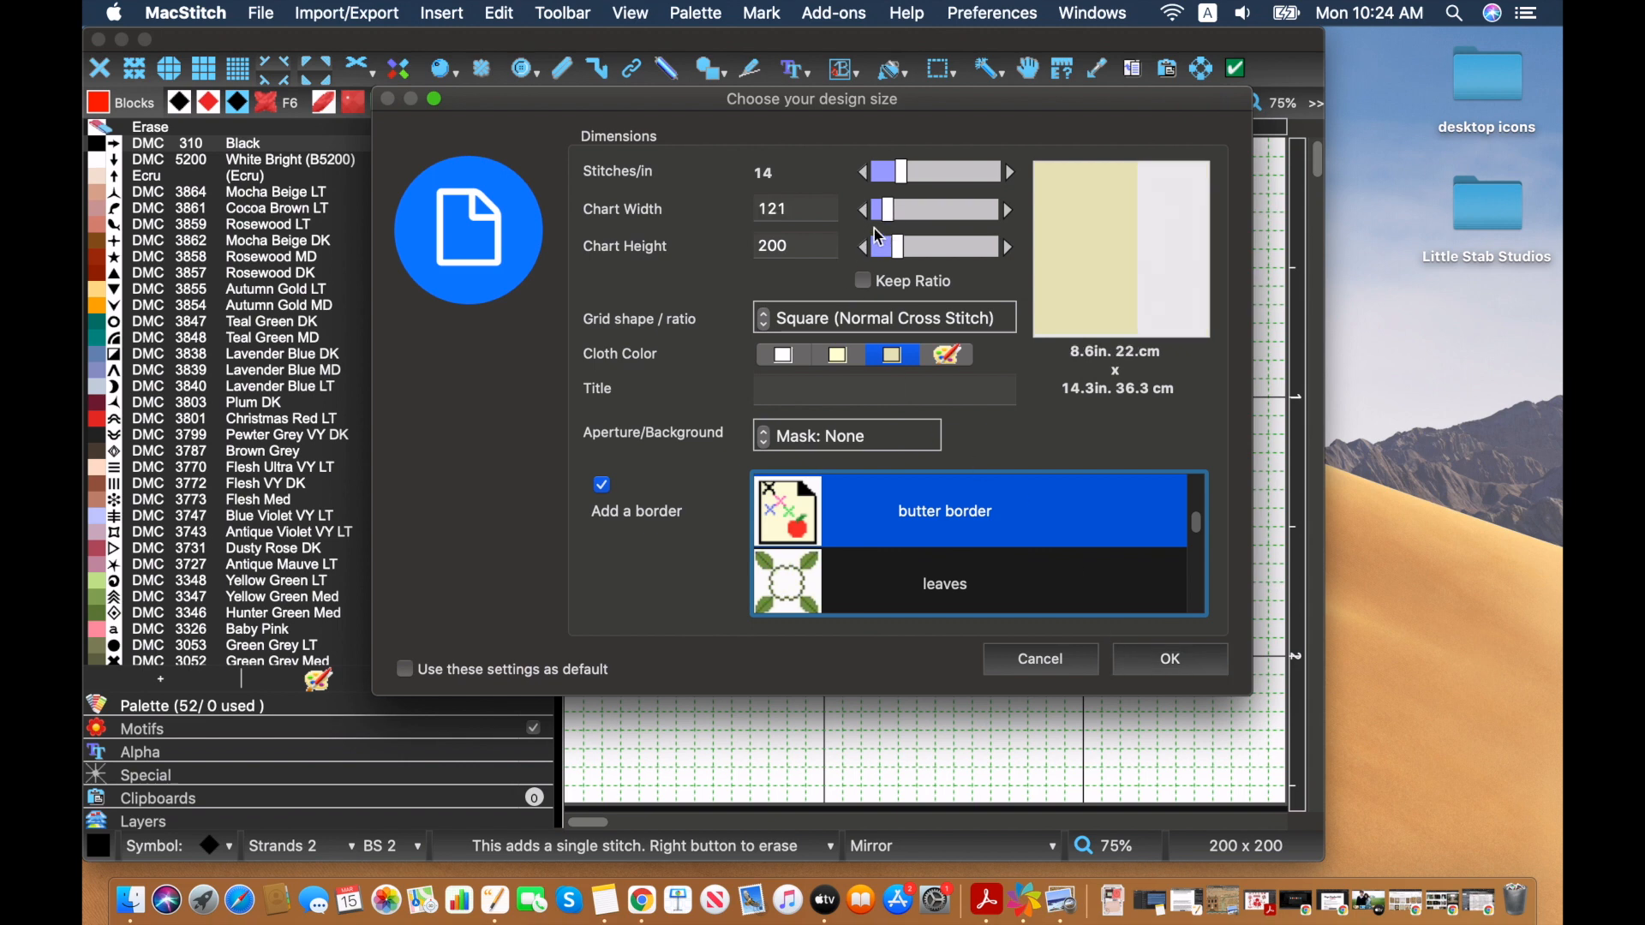
pyautogui.click(865, 213)
pyautogui.tripleClick(865, 214)
pyautogui.click(865, 214)
pyautogui.doubleClick(865, 214)
pyautogui.click(866, 214)
pyautogui.click(866, 213)
pyautogui.press('Tab')
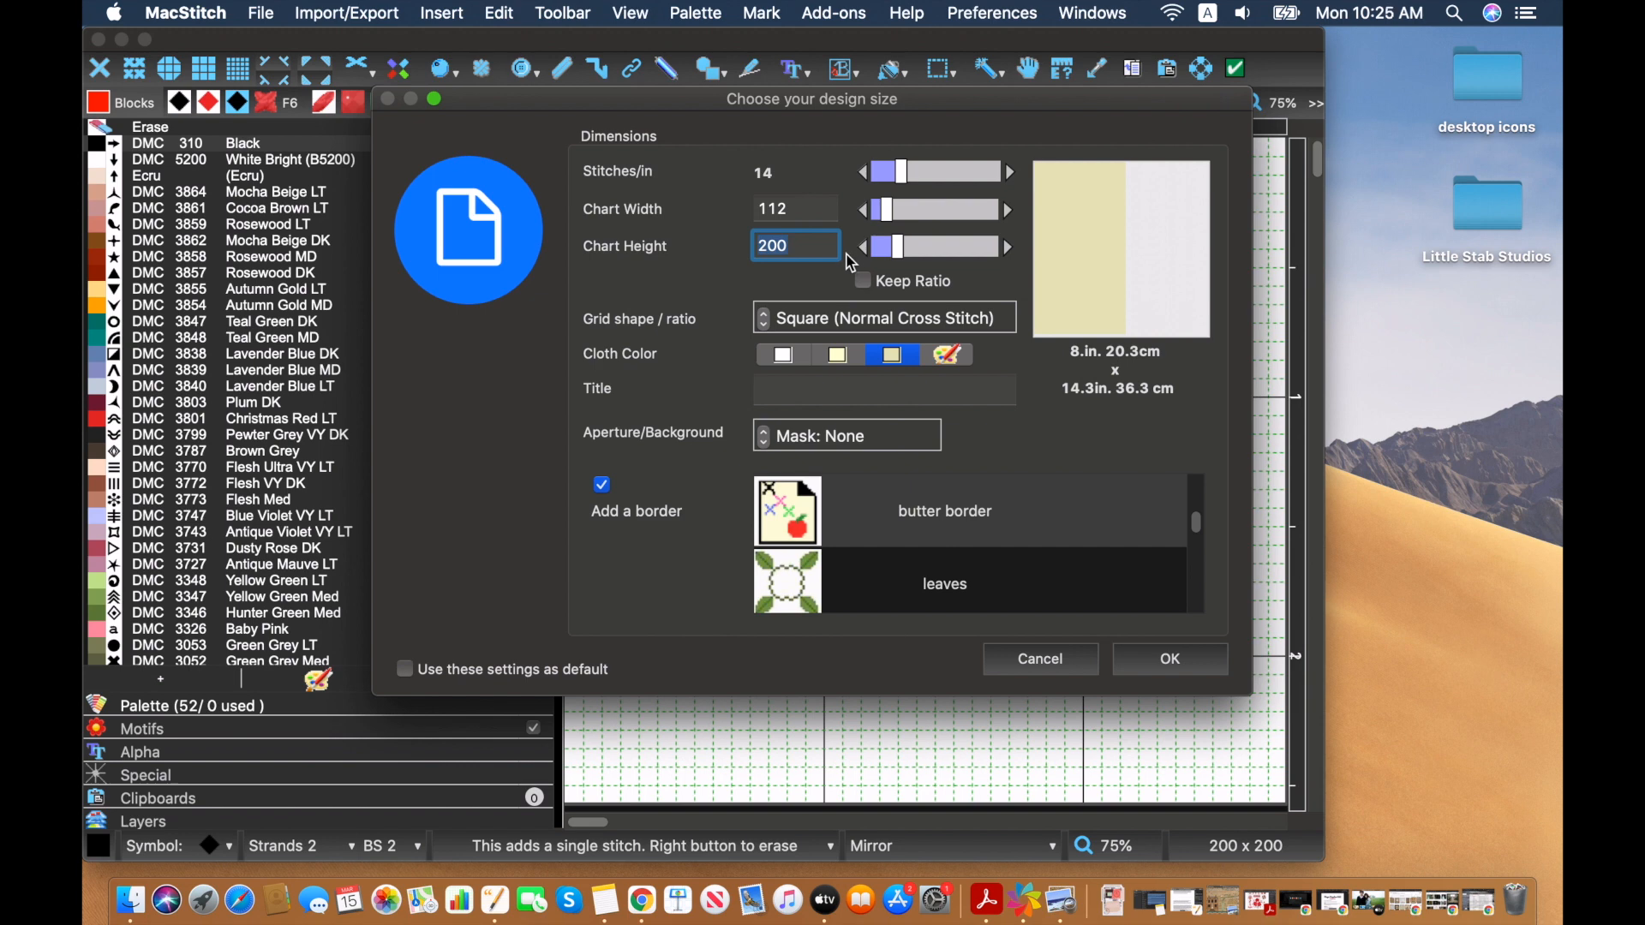
# Set the new chart's height to 140 stitches and create the chart with the butter border applied
pyautogui.write('136')
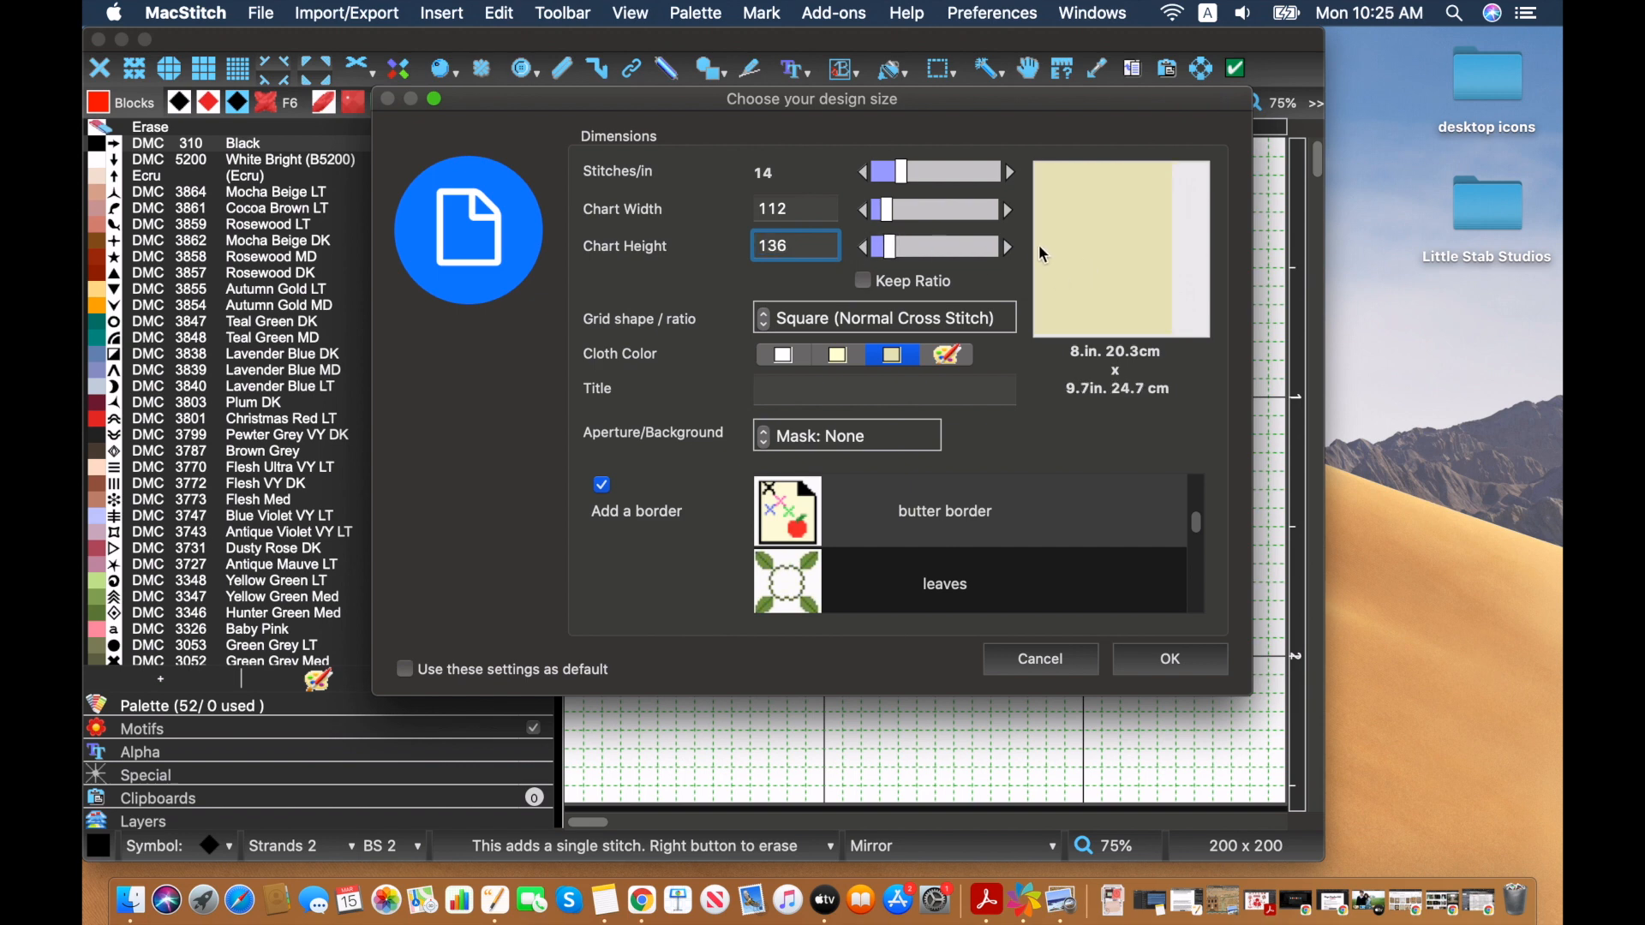
pyautogui.click(1009, 247)
pyautogui.click(1009, 248)
pyautogui.click(1009, 248)
pyautogui.click(1009, 248)
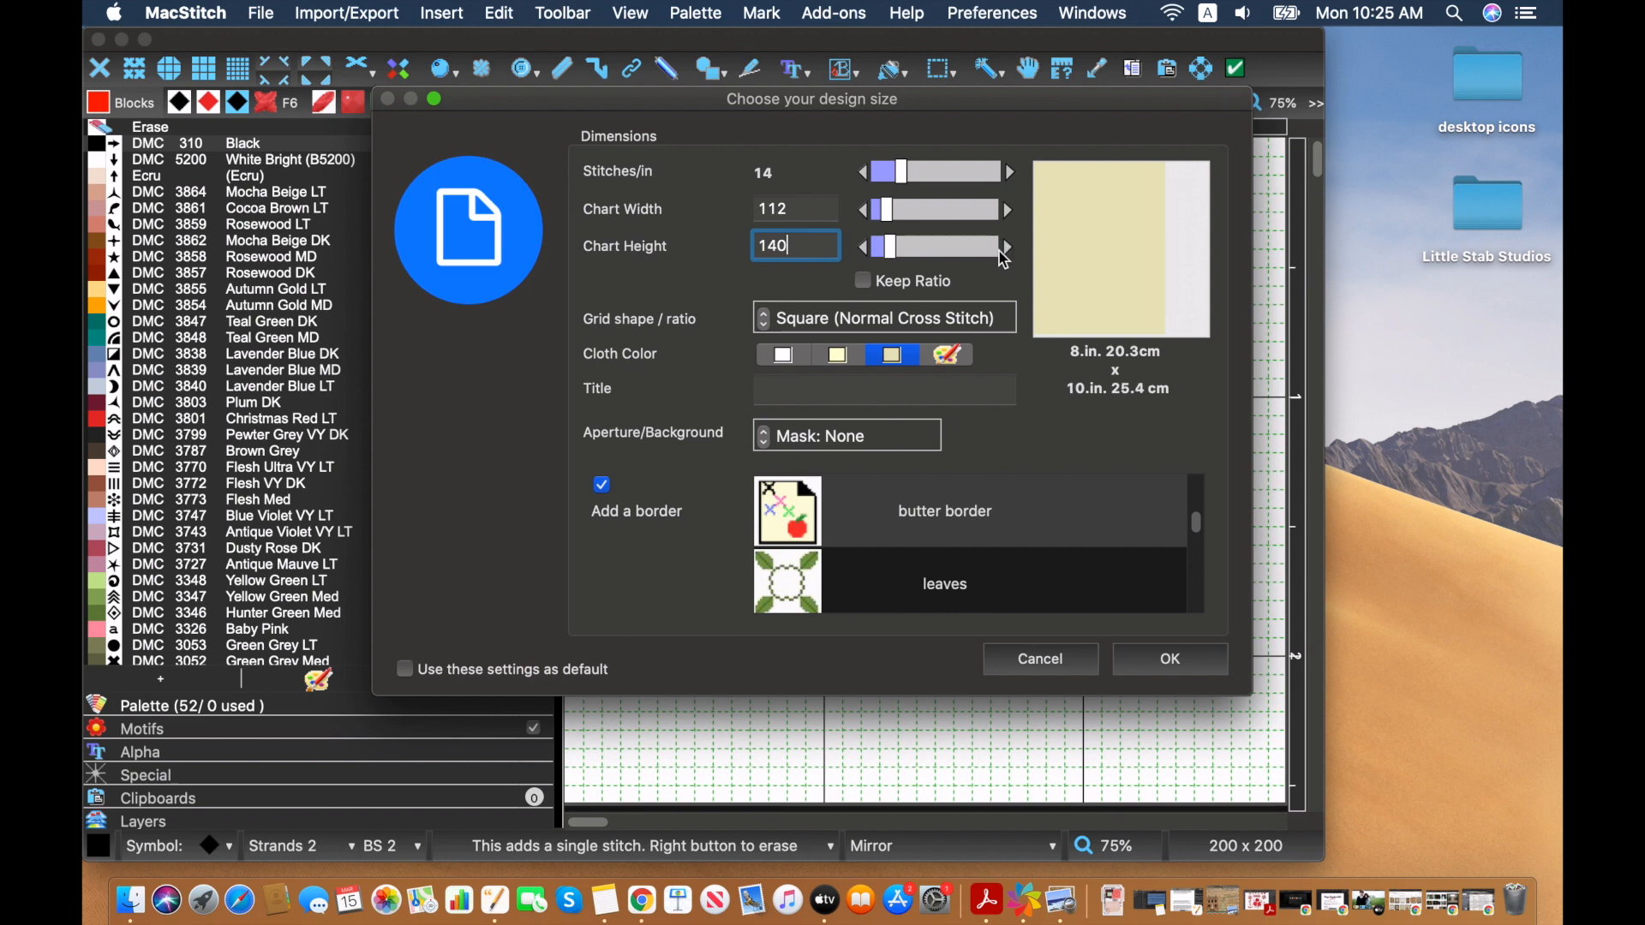
pyautogui.click(1206, 672)
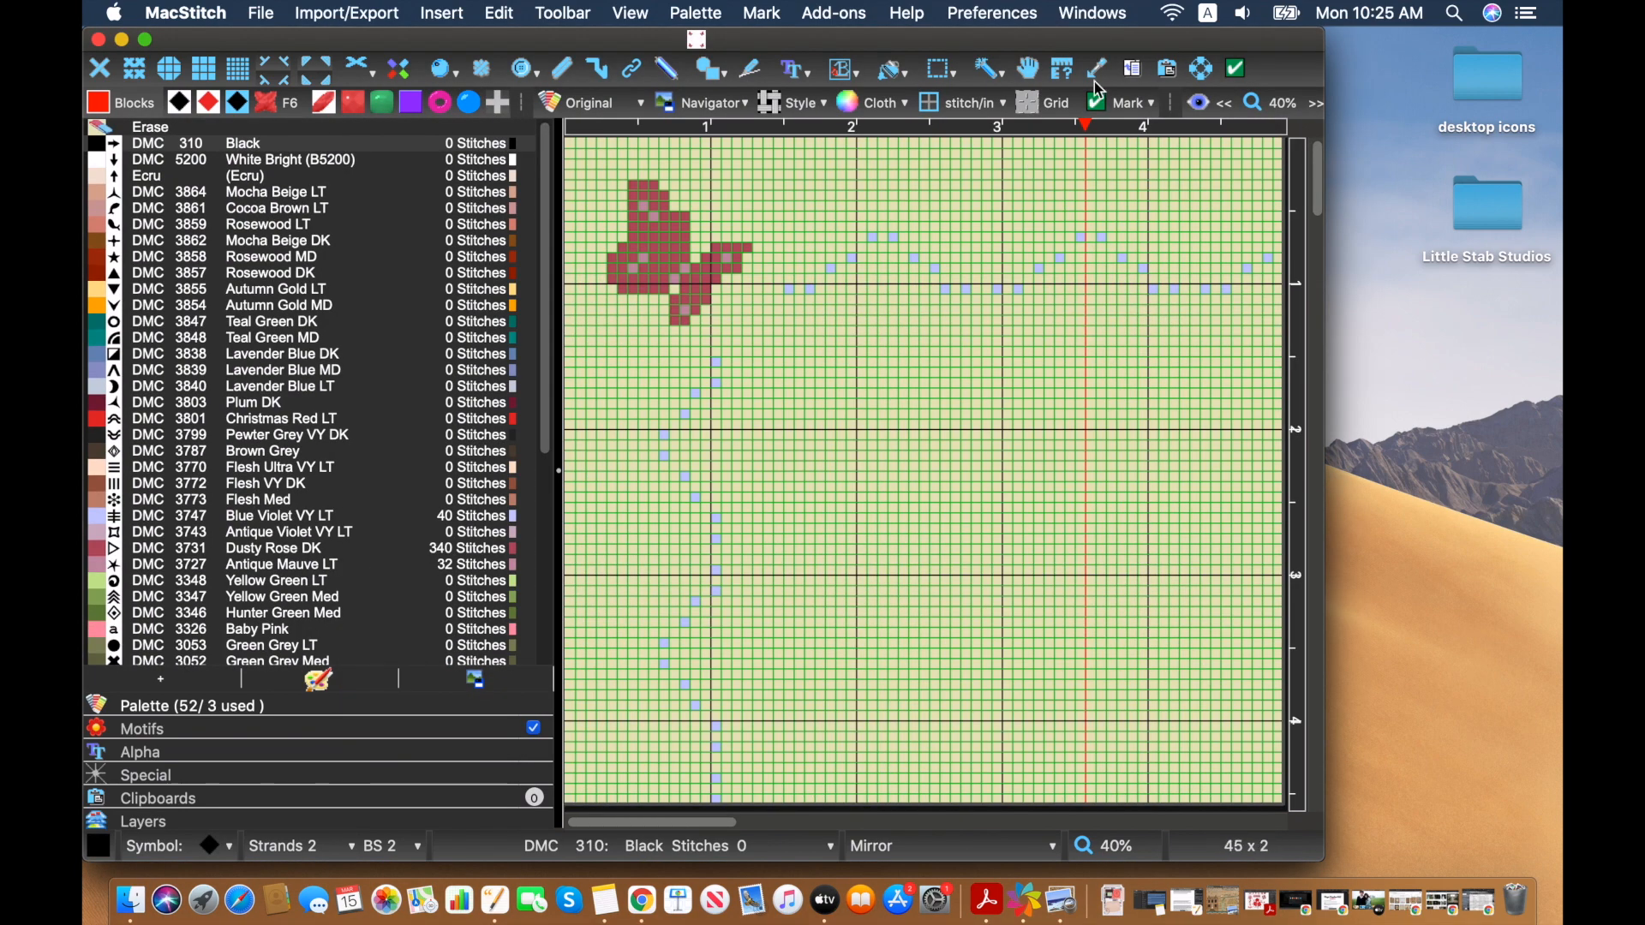
# Examine the butterfly corners and dotted arches along all the edges of the new chart
pyautogui.click(1230, 106)
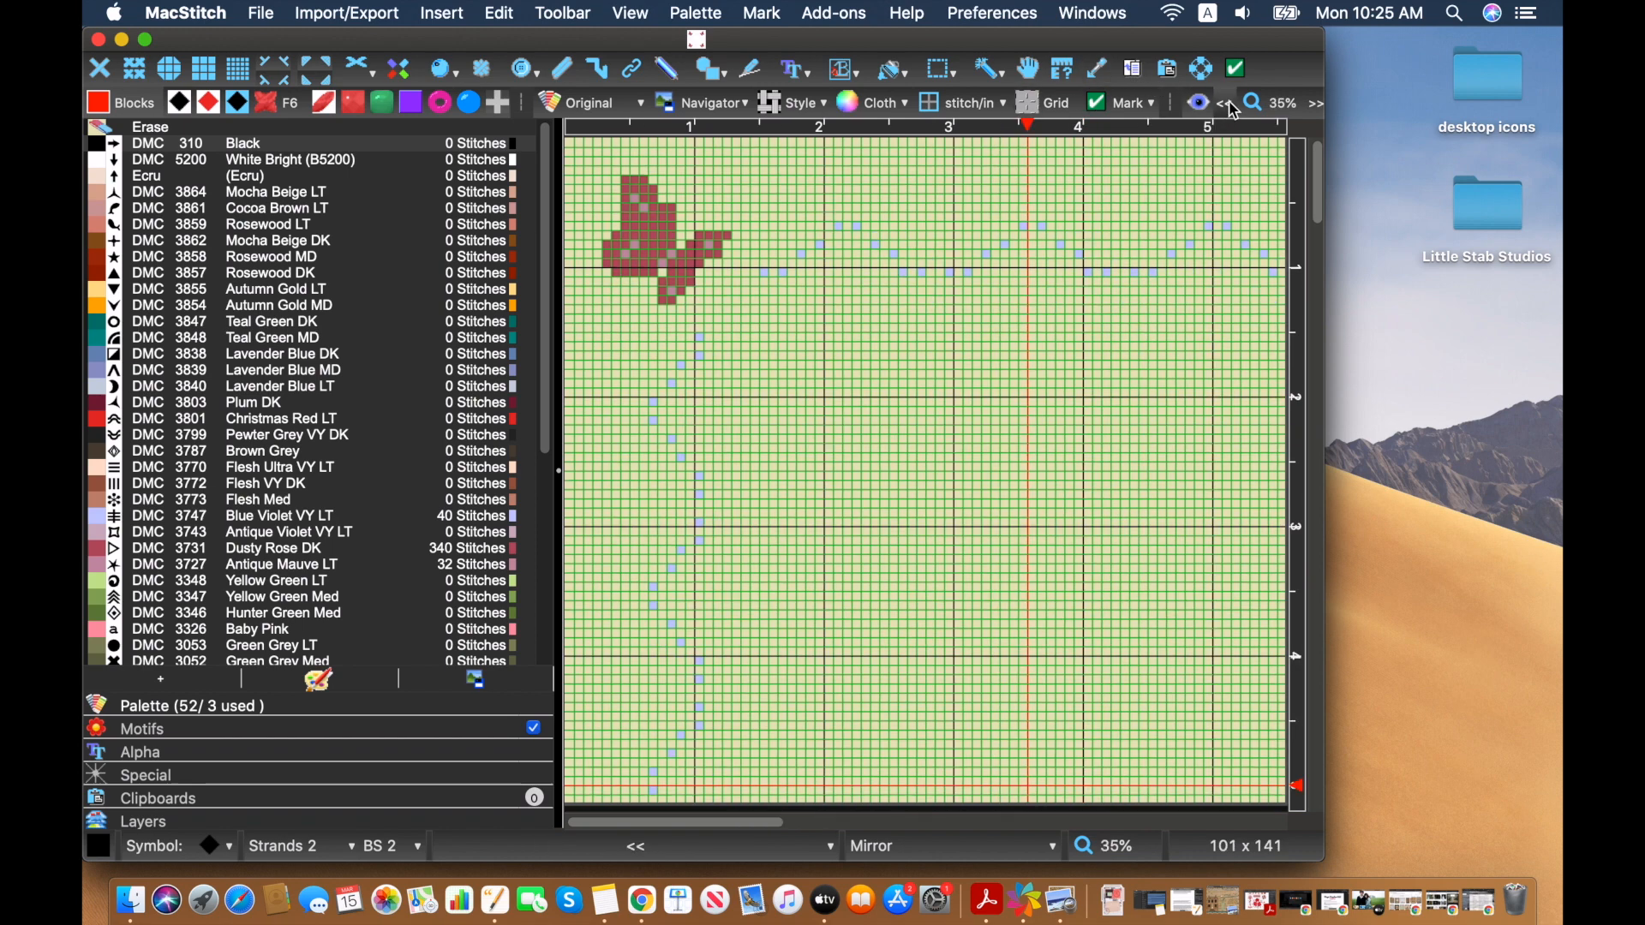
pyautogui.click(1230, 107)
pyautogui.click(1231, 106)
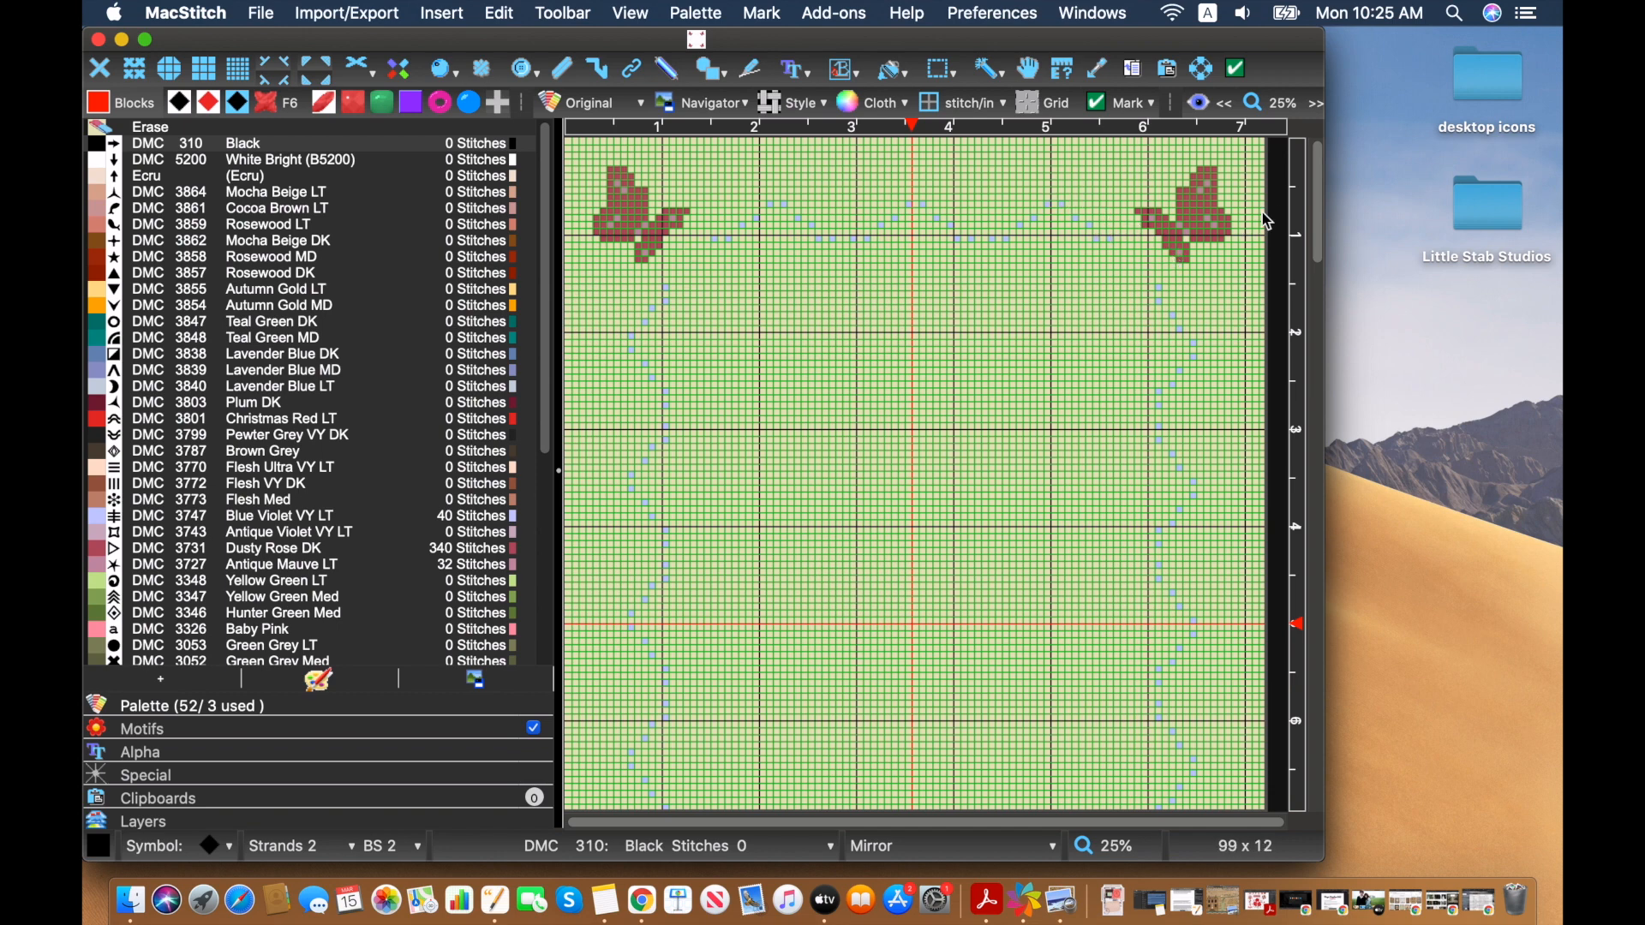
pyautogui.moveTo(1320, 220); pyautogui.dragTo(1317, 743)
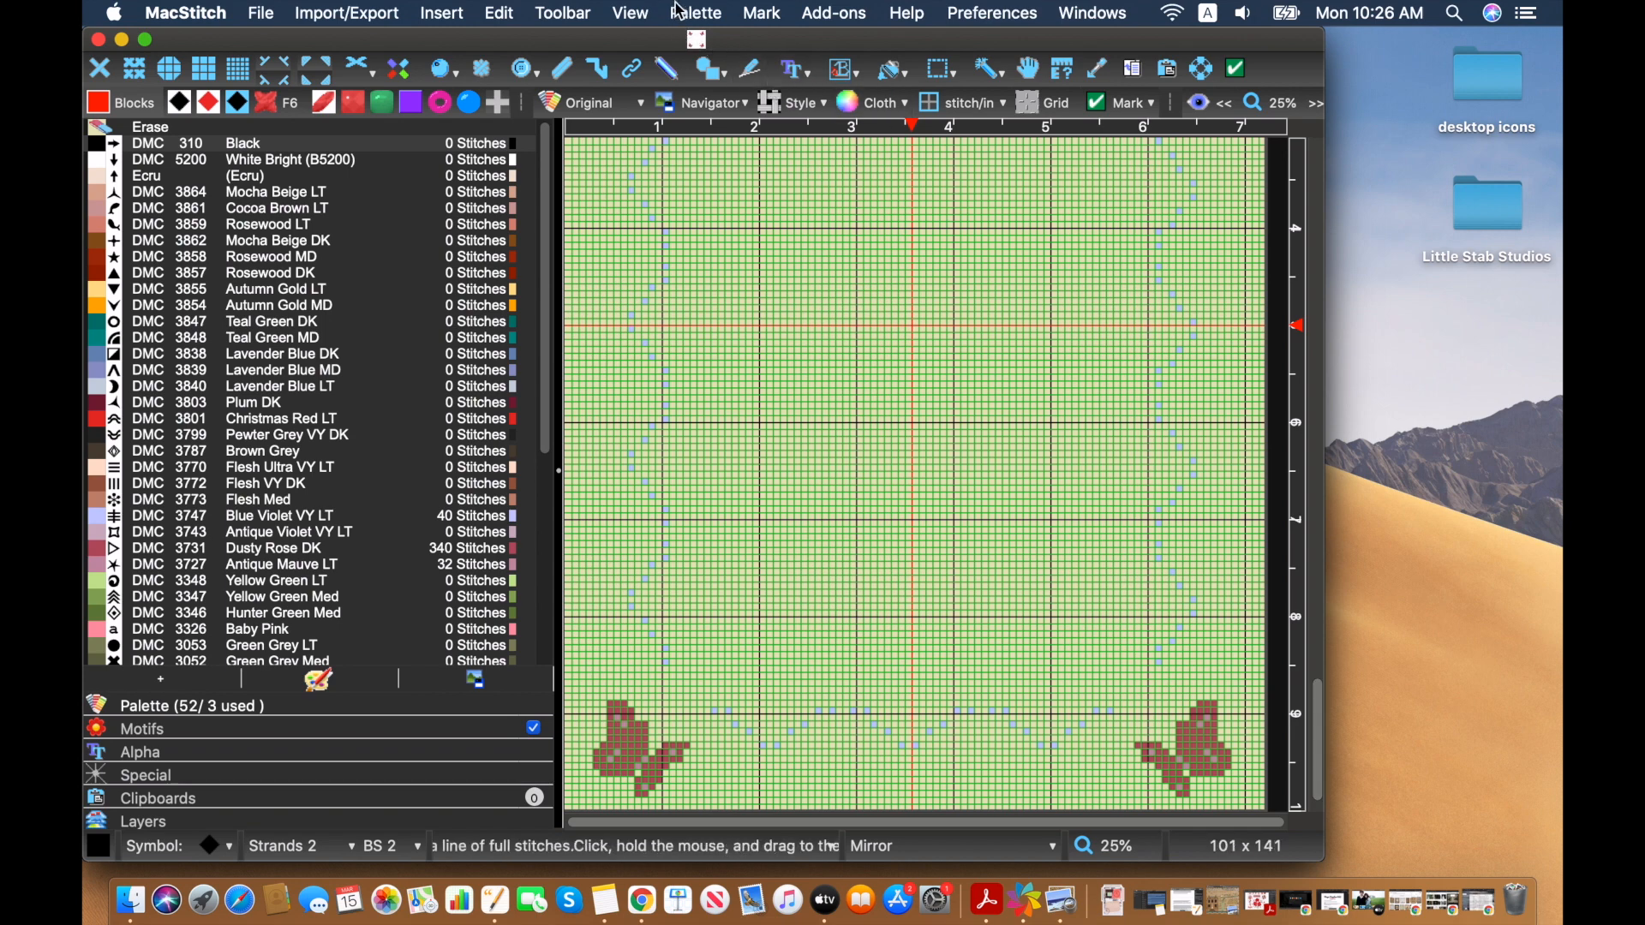
# Preview the bordered chart as a framed picture, then return to the chart without exporting it
pyautogui.click(630, 13)
pyautogui.moveTo(735, 567)
pyautogui.click(727, 536)
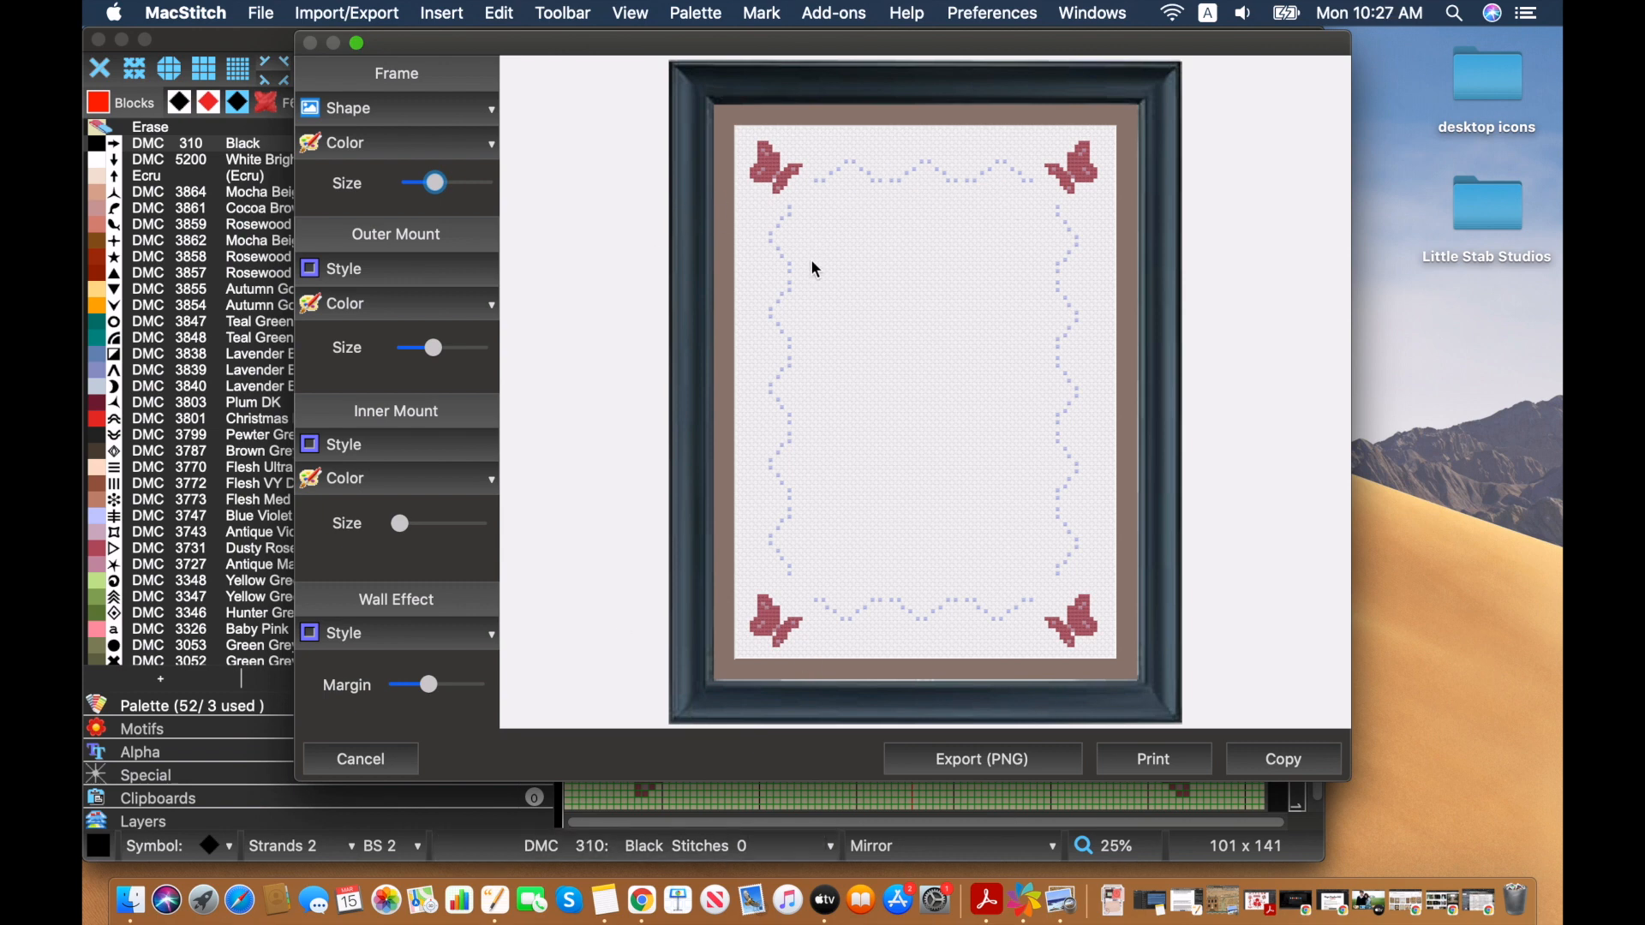
pyautogui.click(372, 759)
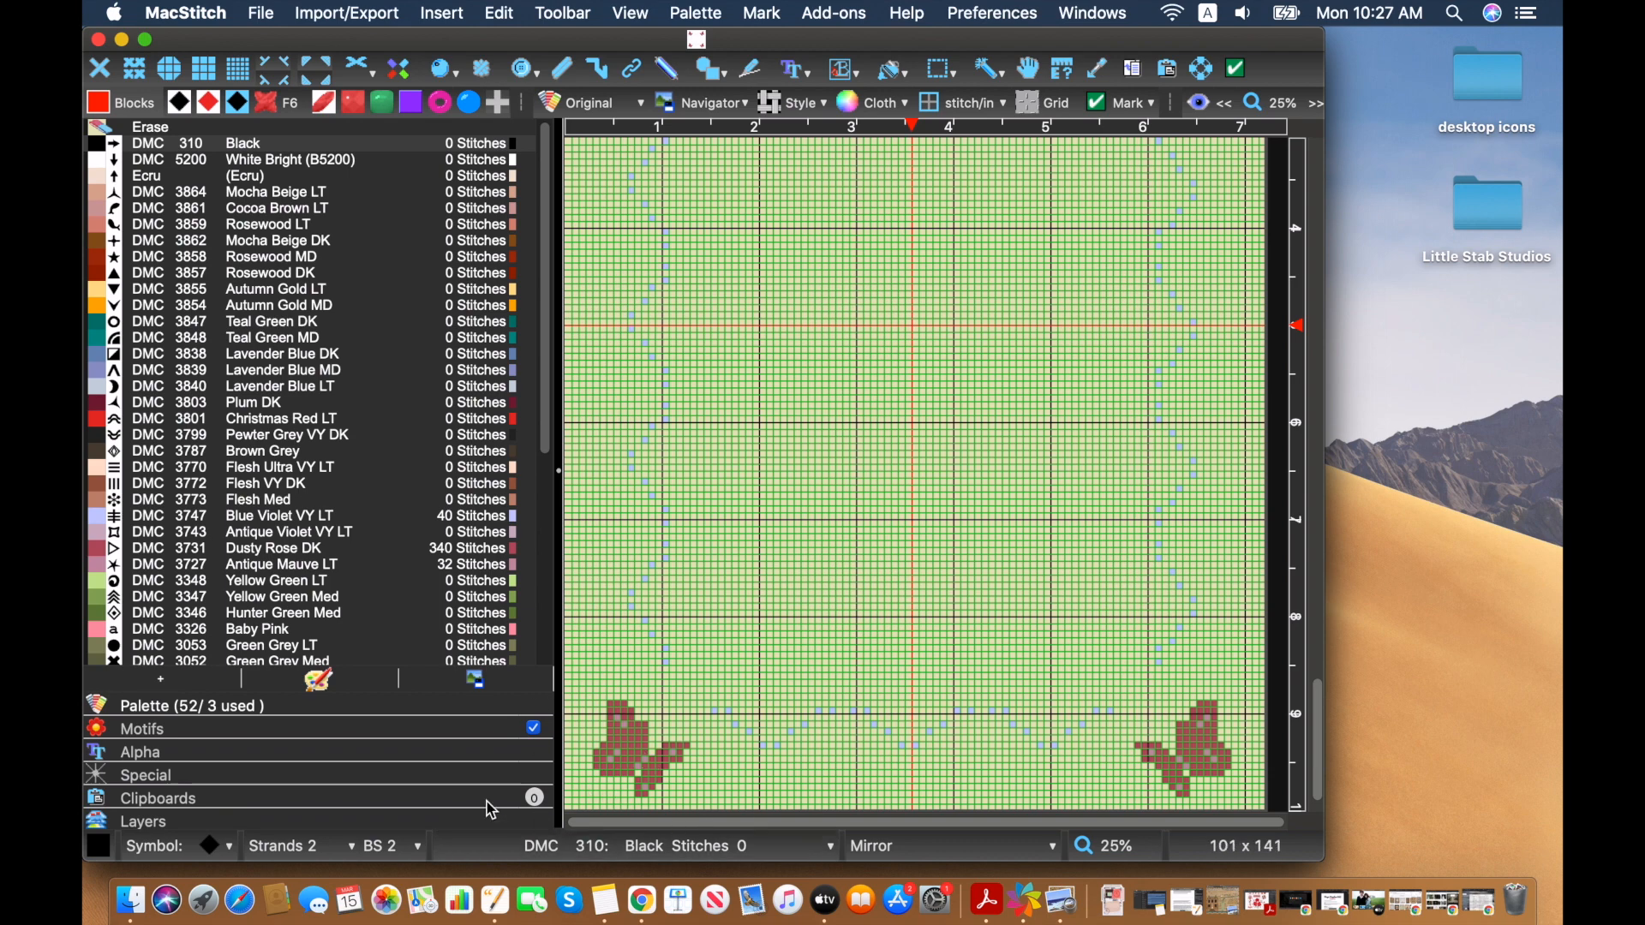
pyautogui.moveTo(1326, 735); pyautogui.dragTo(1289, 271)
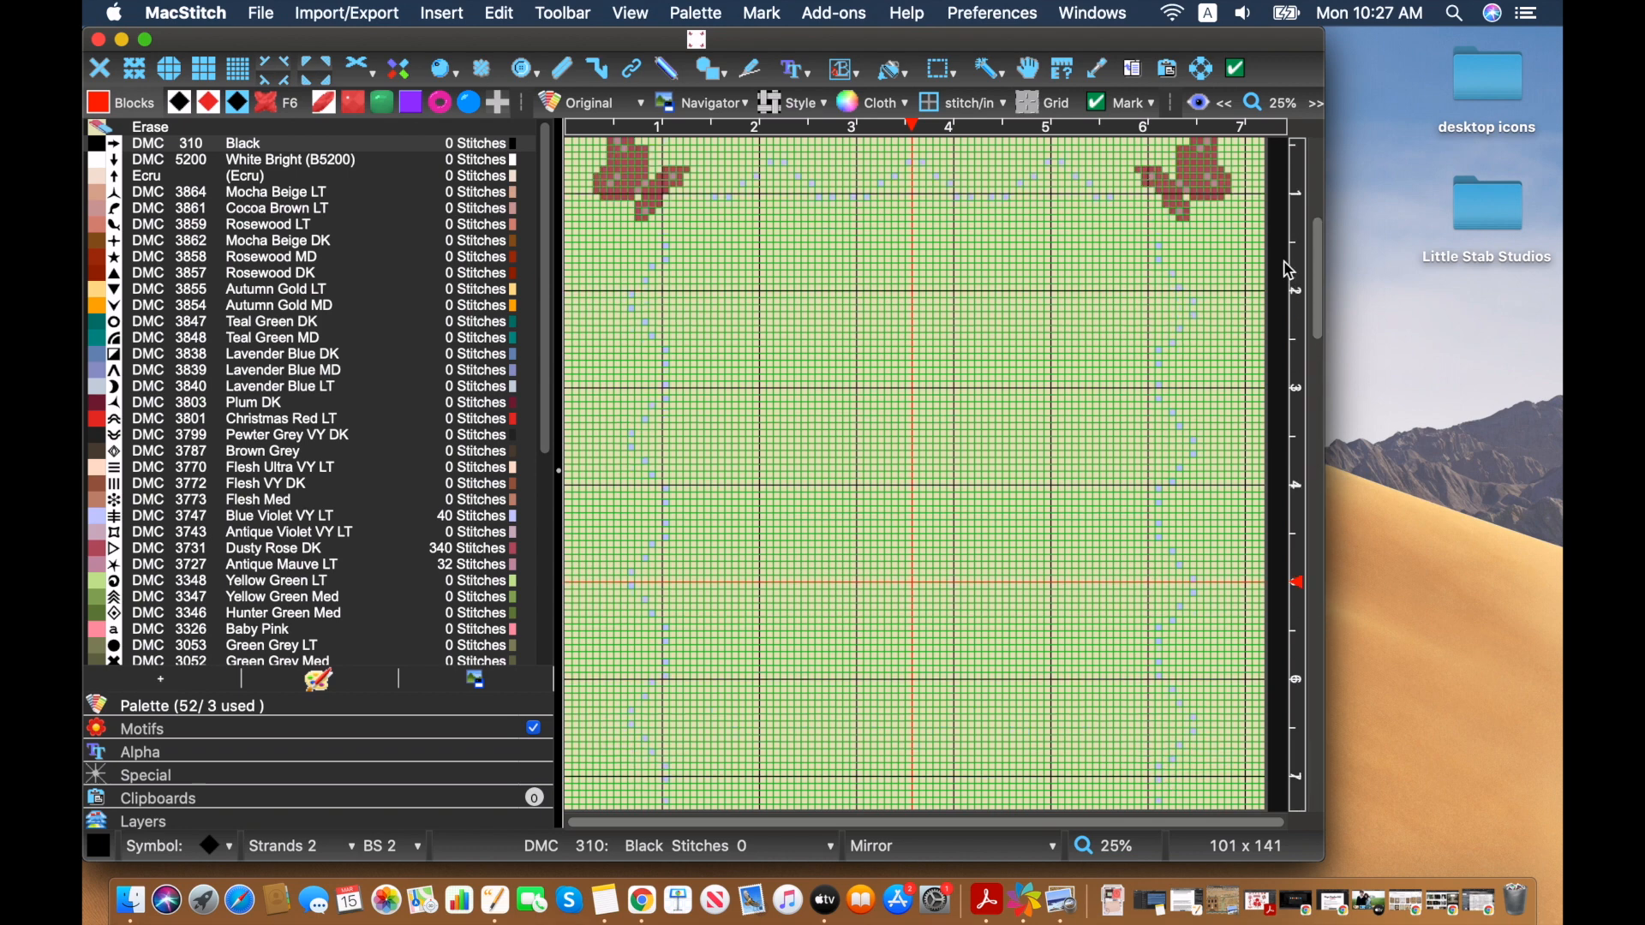